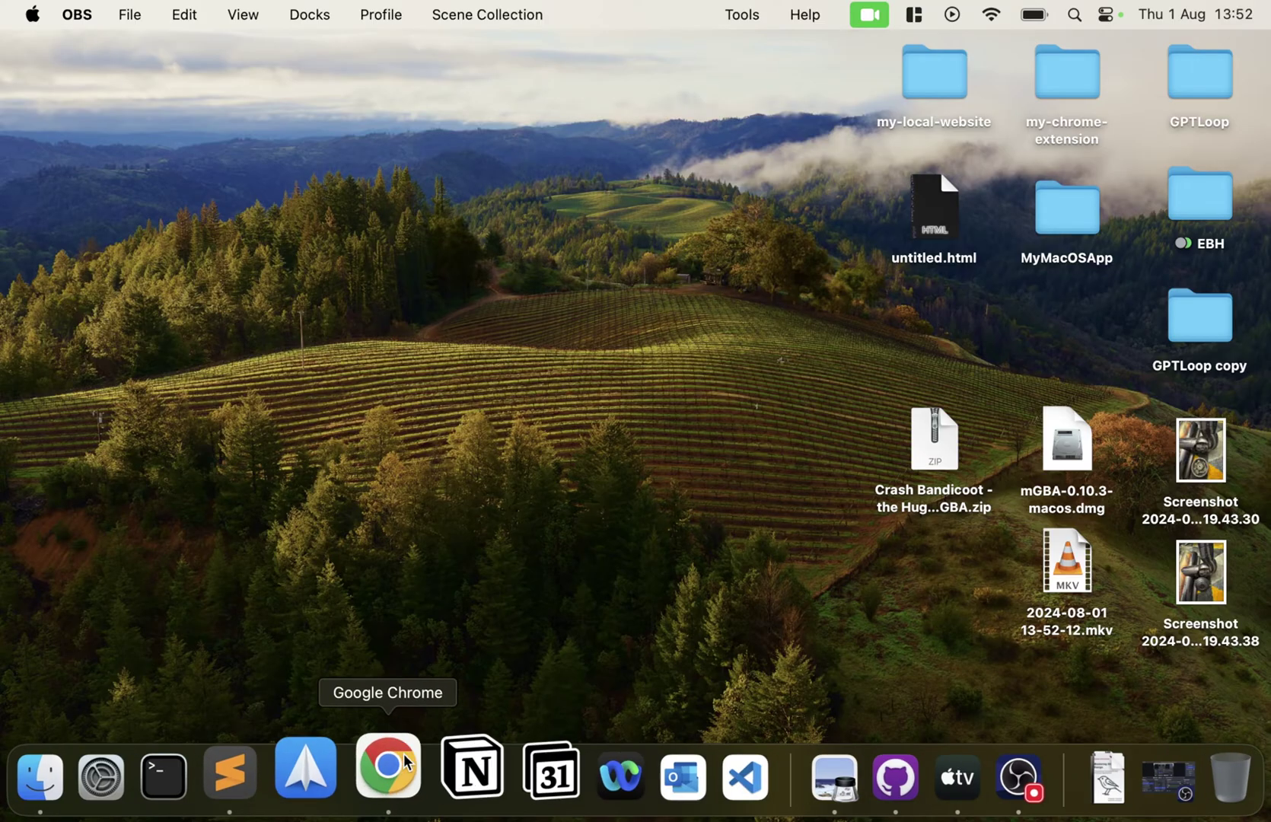
# - Open a new Chrome window and go to the mGBA website at mgba.io
pyautogui.rightClick(392, 776)
pyautogui.click(413, 475)
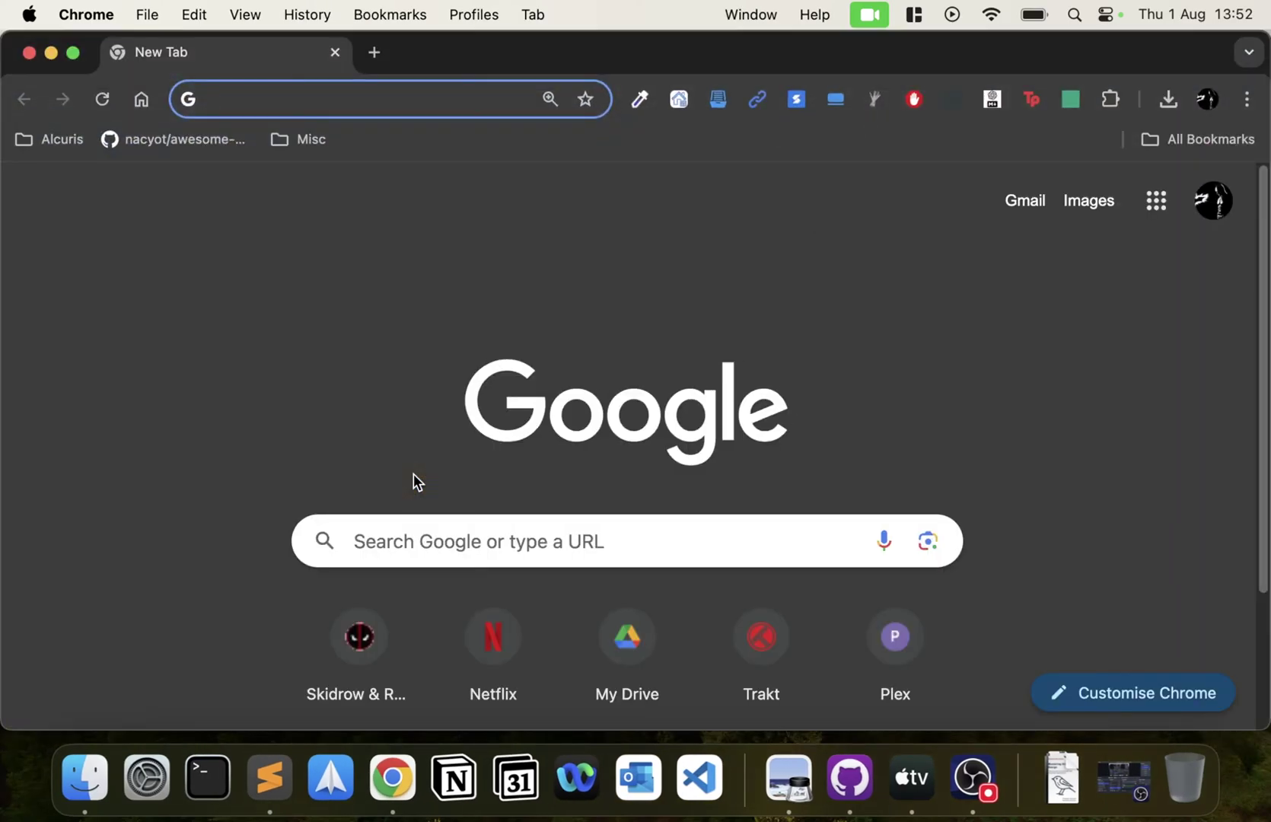
pyautogui.write('mgba')
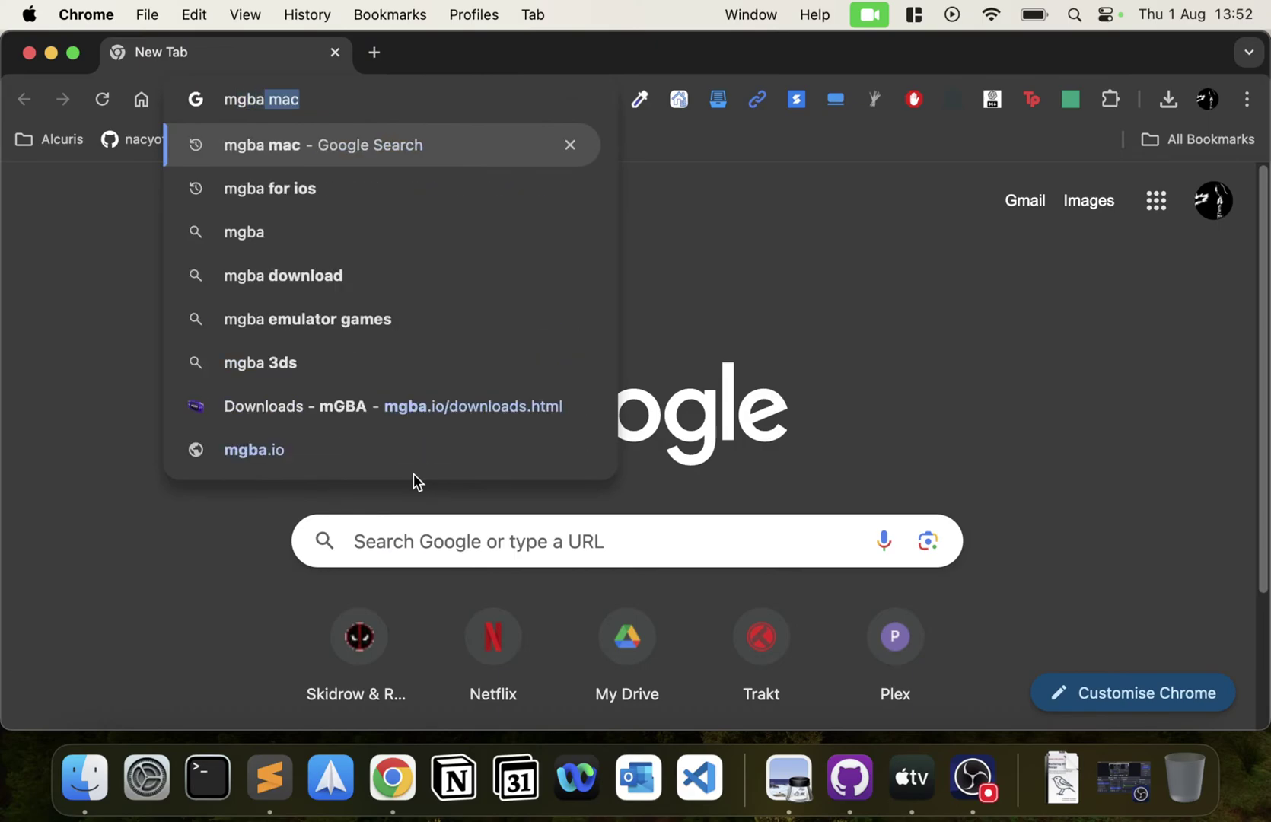
pyautogui.press('Delete')
pyautogui.press('Return')
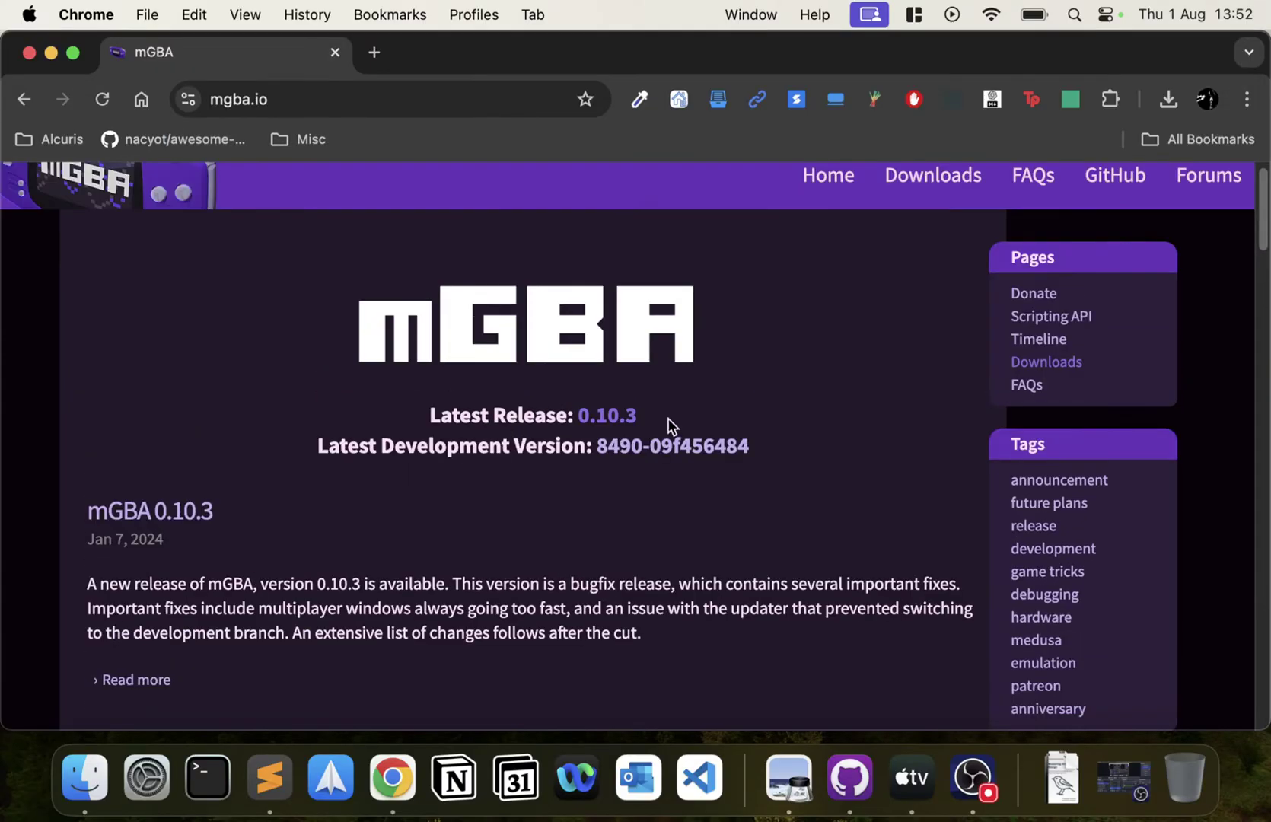
# - Download the macOS (modern, 10.13+) build of mGBA from the site's Downloads page
pyautogui.click(1065, 363)
pyautogui.scroll(-3, 413, 455)
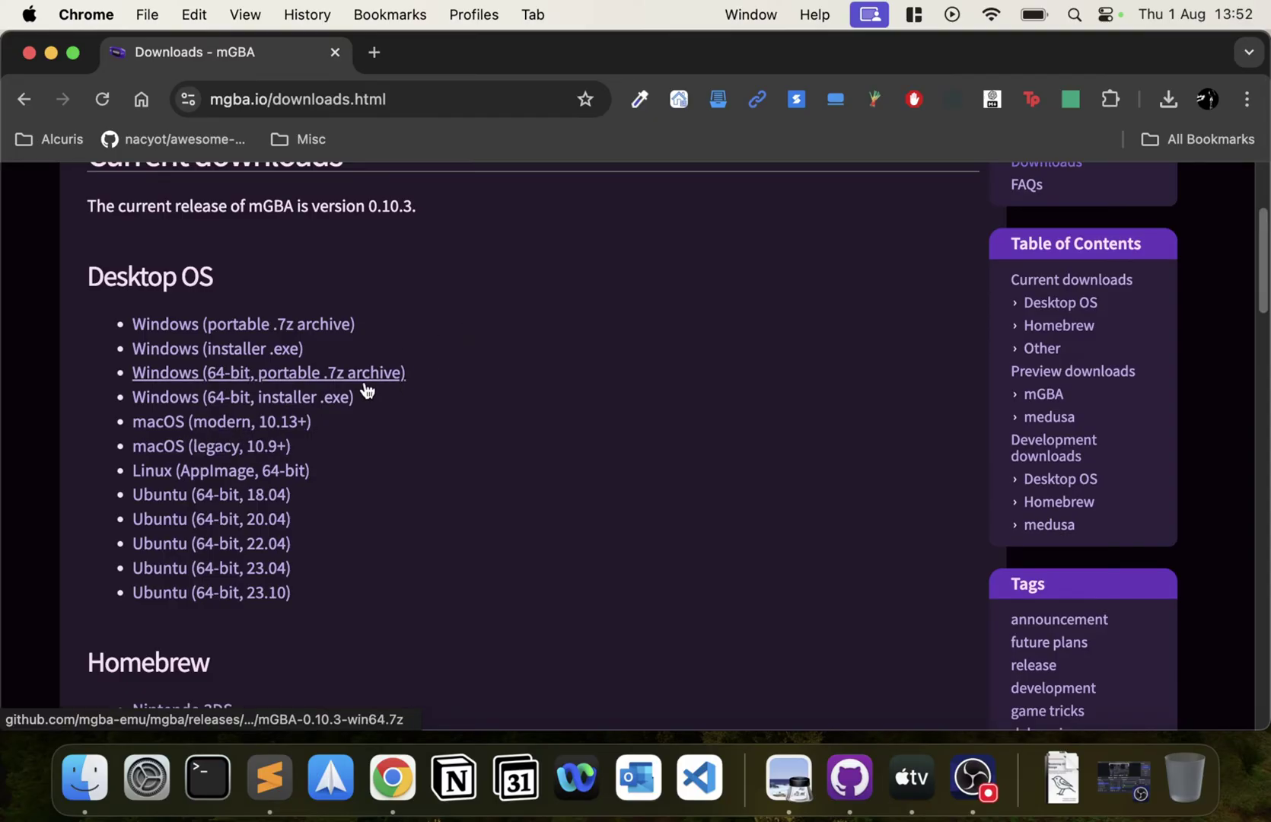
pyautogui.click(297, 428)
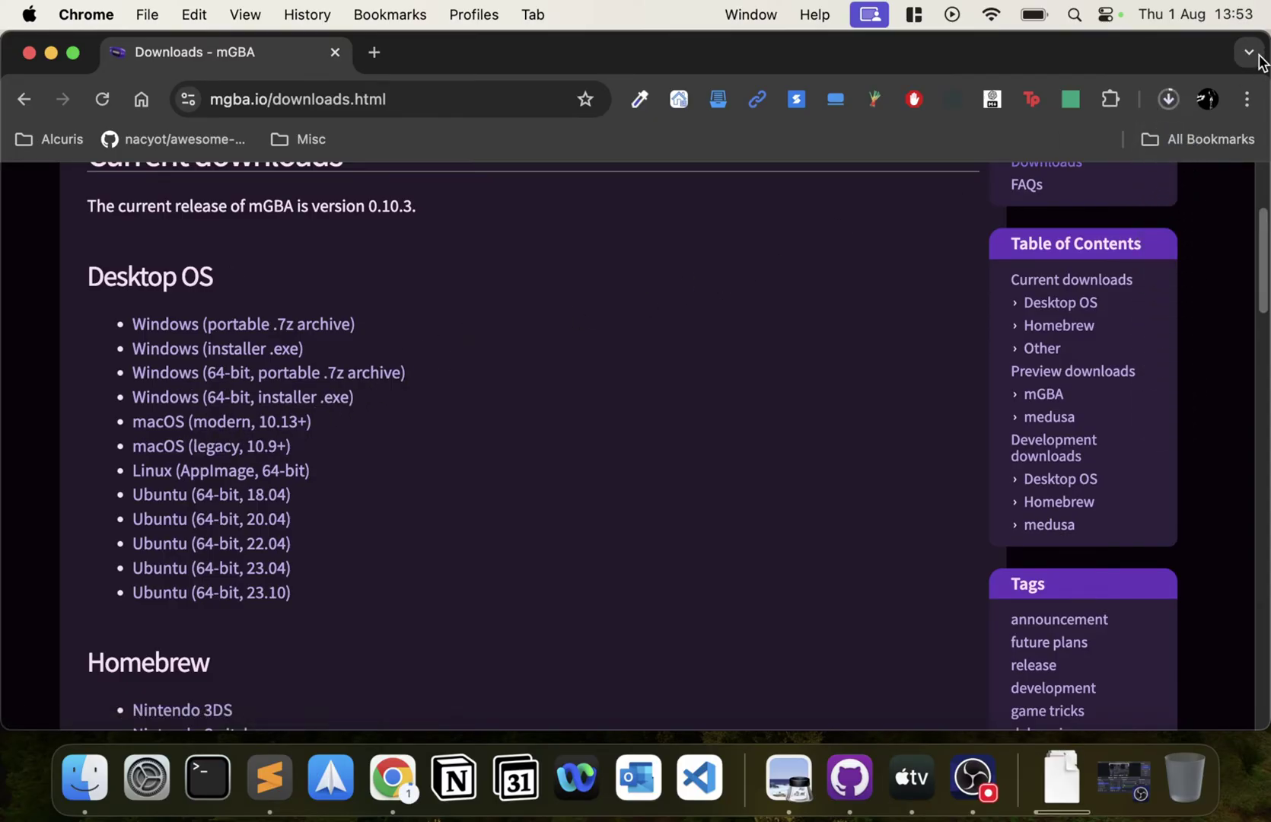
# - Cancel the running mGBA download and close the downloads page
pyautogui.click(1168, 99)
pyautogui.click(1155, 147)
pyautogui.click(1167, 101)
pyautogui.click(506, 309)
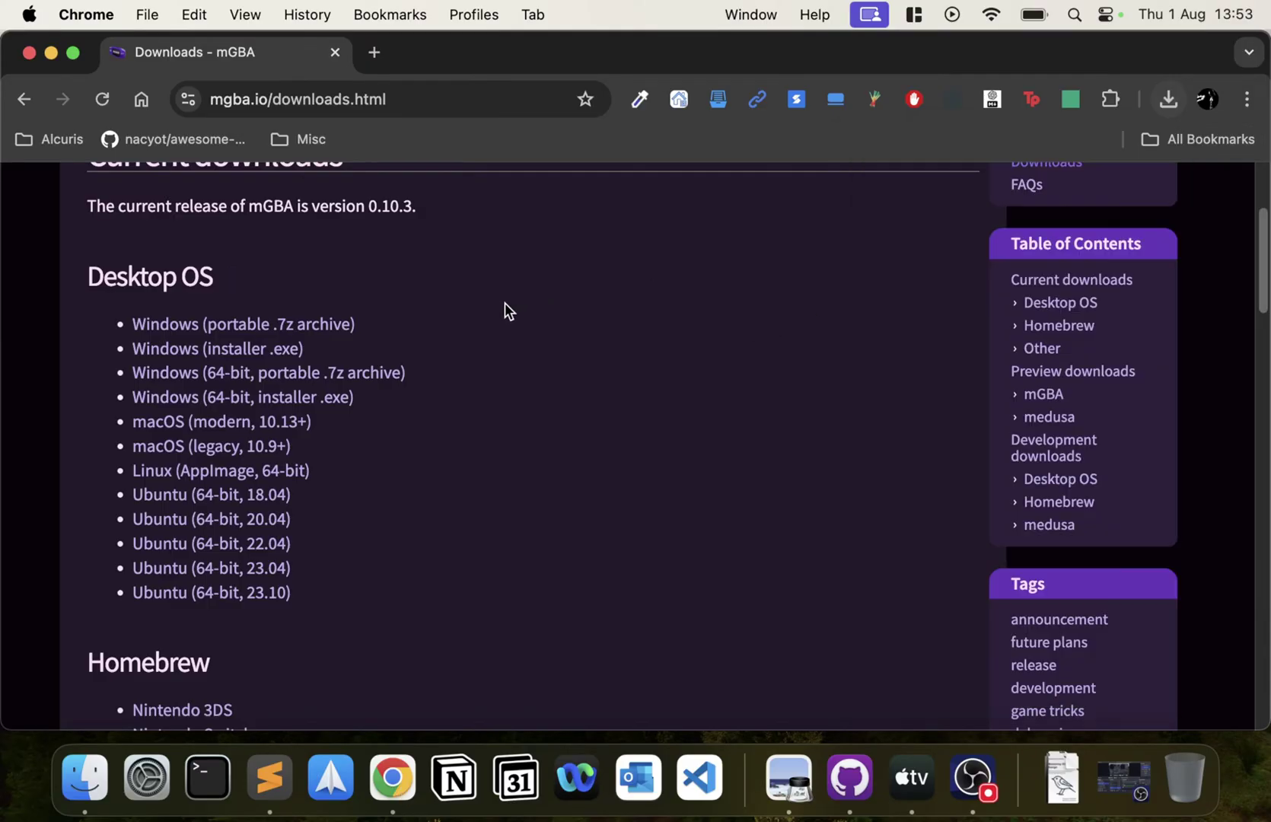
pyautogui.click(335, 52)
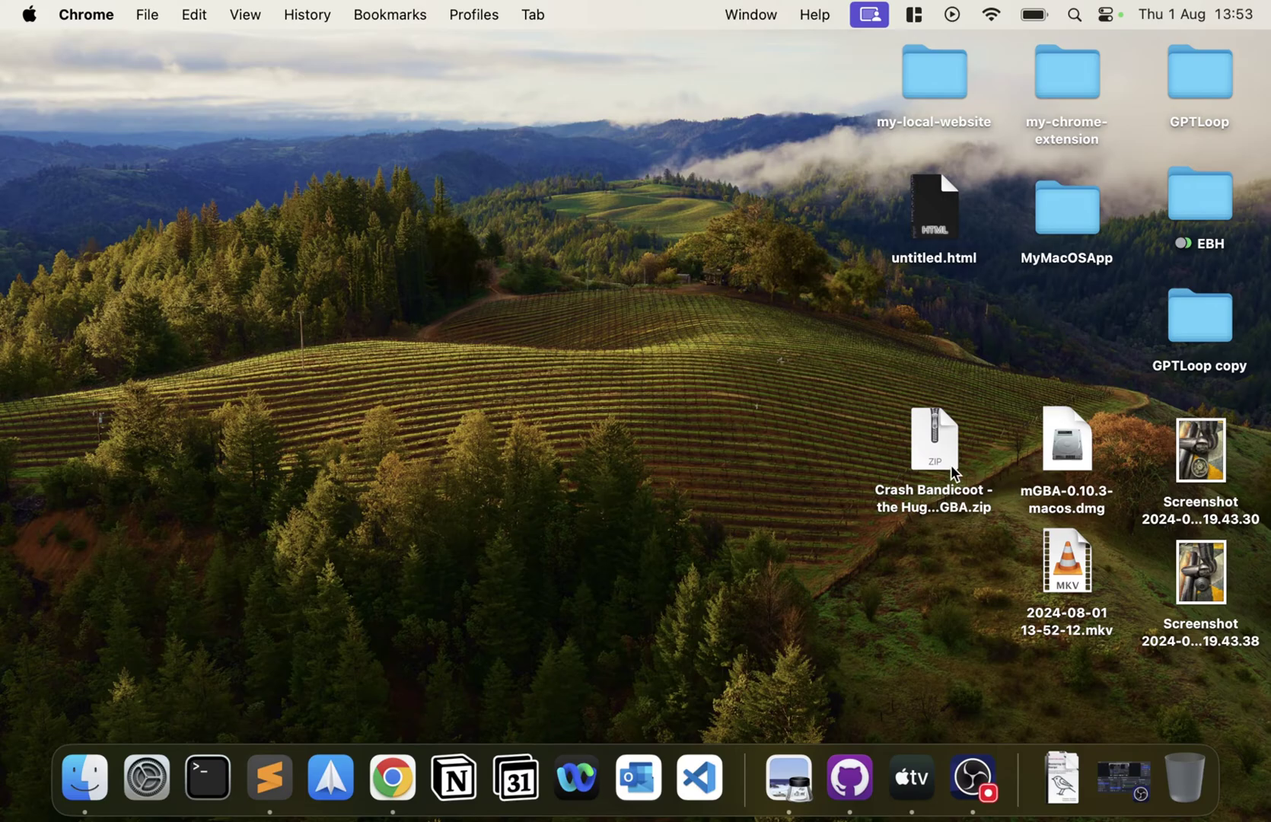
# - Open mGBA-0.10.3-macos.dmg from the desktop, copy mGBA into Applications, and close the disk image window
pyautogui.click(1068, 447)
pyautogui.doubleClick(1067, 448)
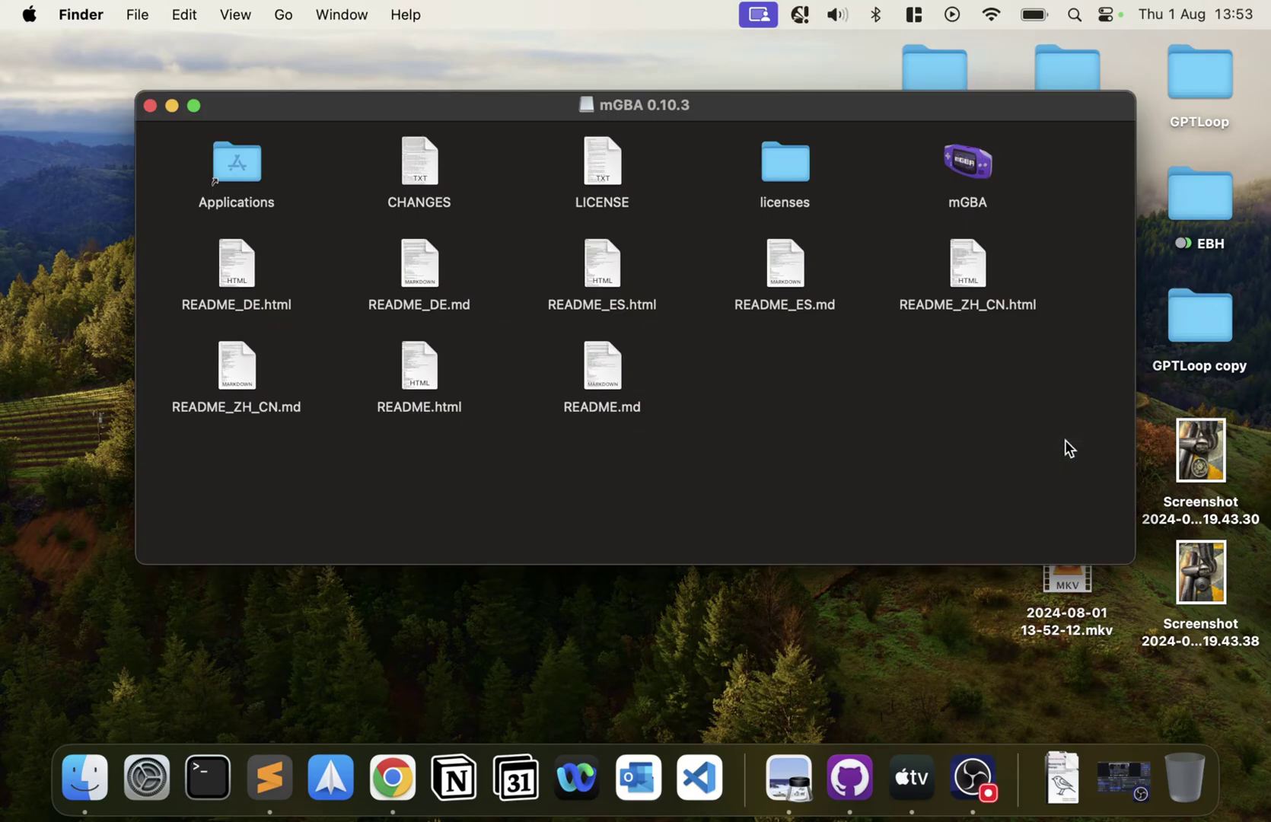
pyautogui.click(965, 169)
pyautogui.moveTo(965, 169); pyautogui.dragTo(229, 169)
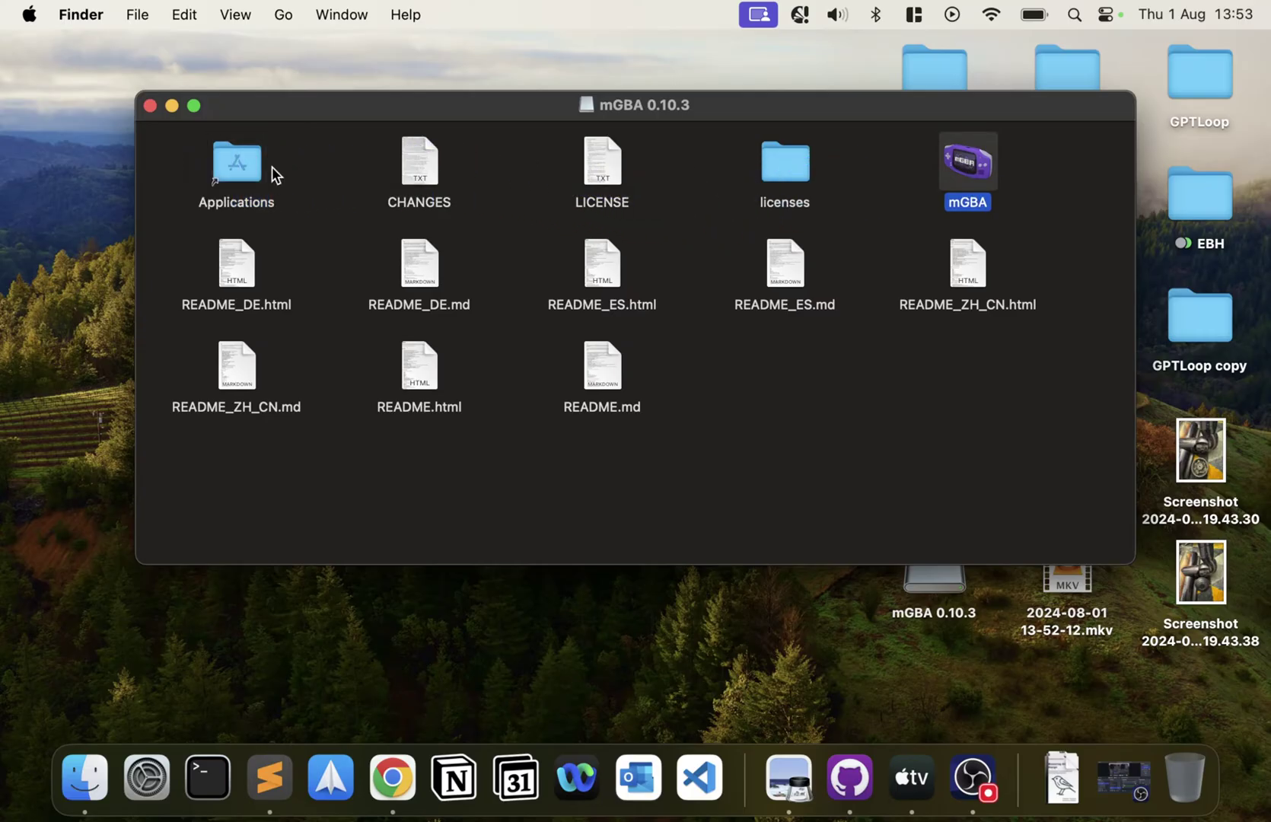
pyautogui.click(150, 106)
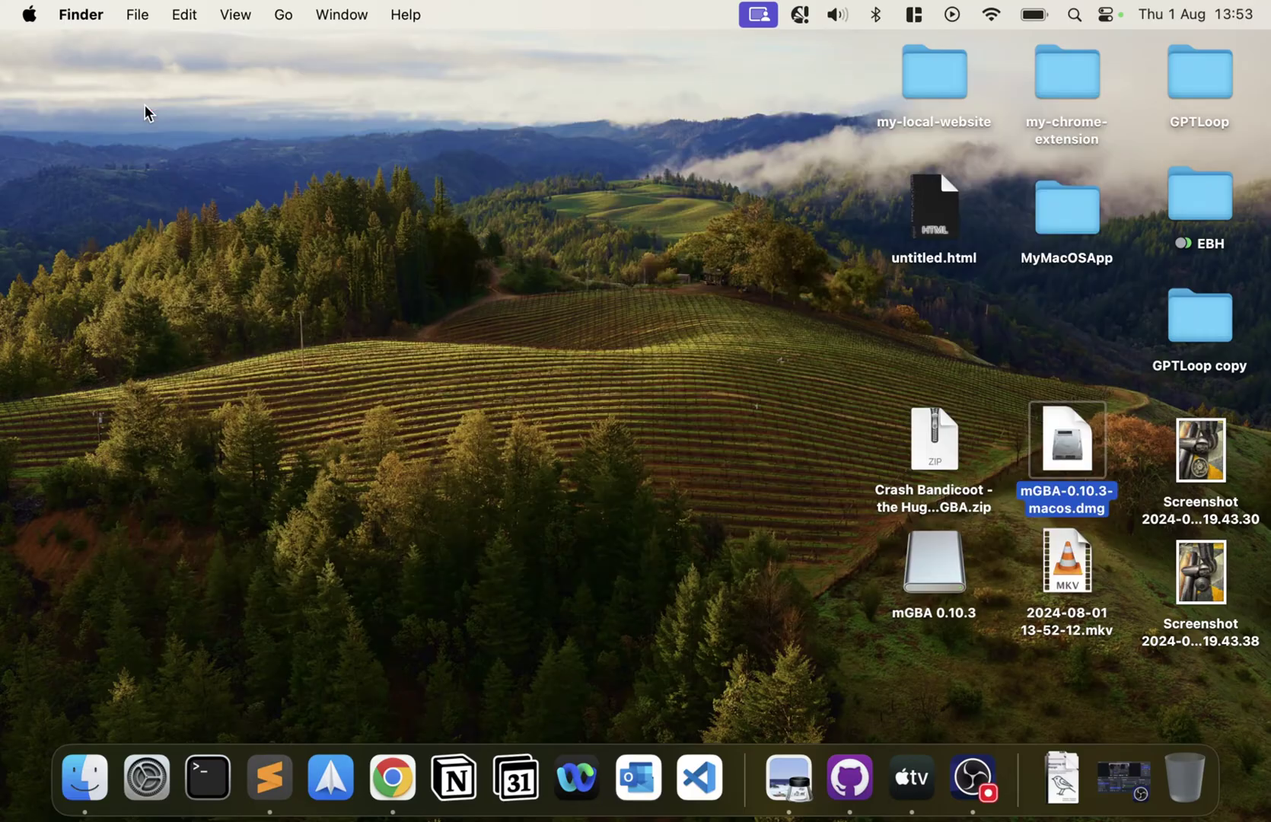
# - Extract the Crash Bandicoot zip on the desktop and create a folder named GBA inside Documents/ROMS
pyautogui.doubleClick(933, 450)
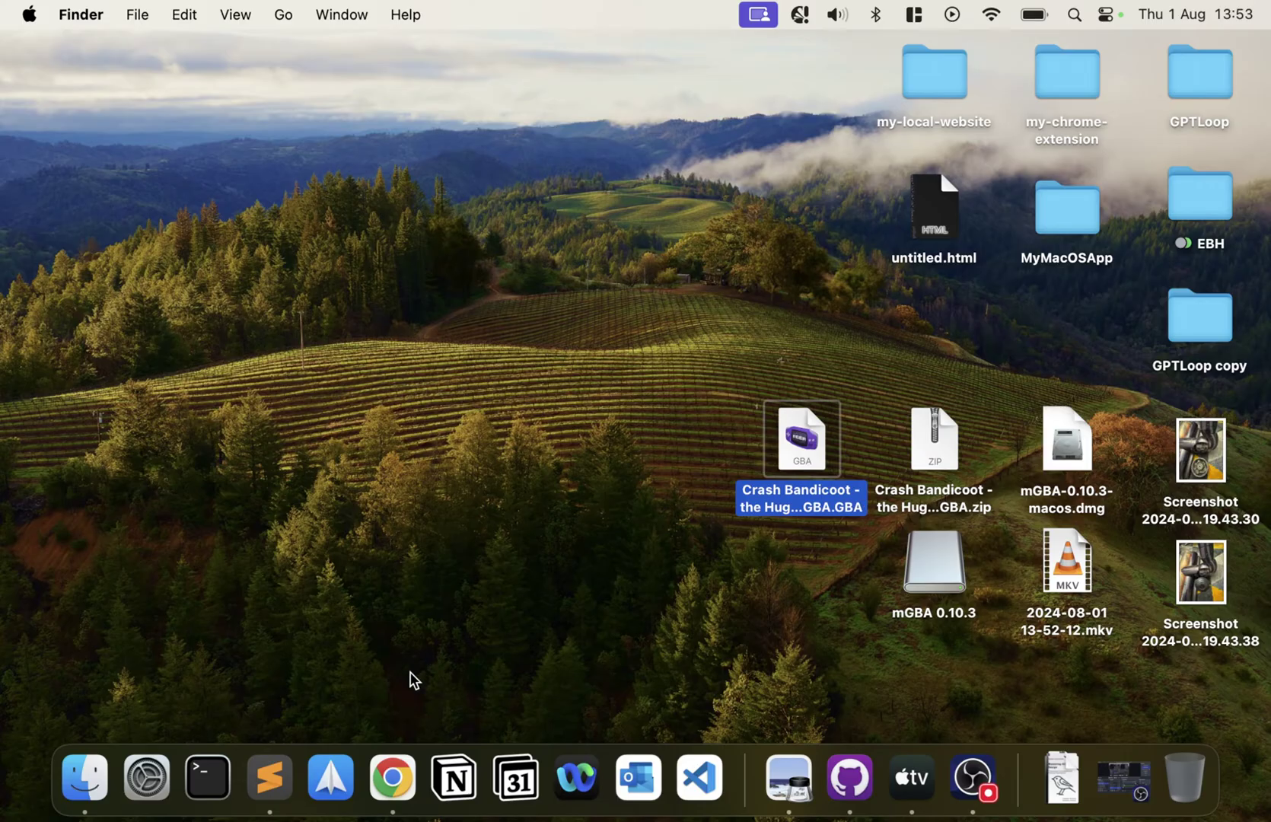
pyautogui.click(94, 755)
pyautogui.click(210, 309)
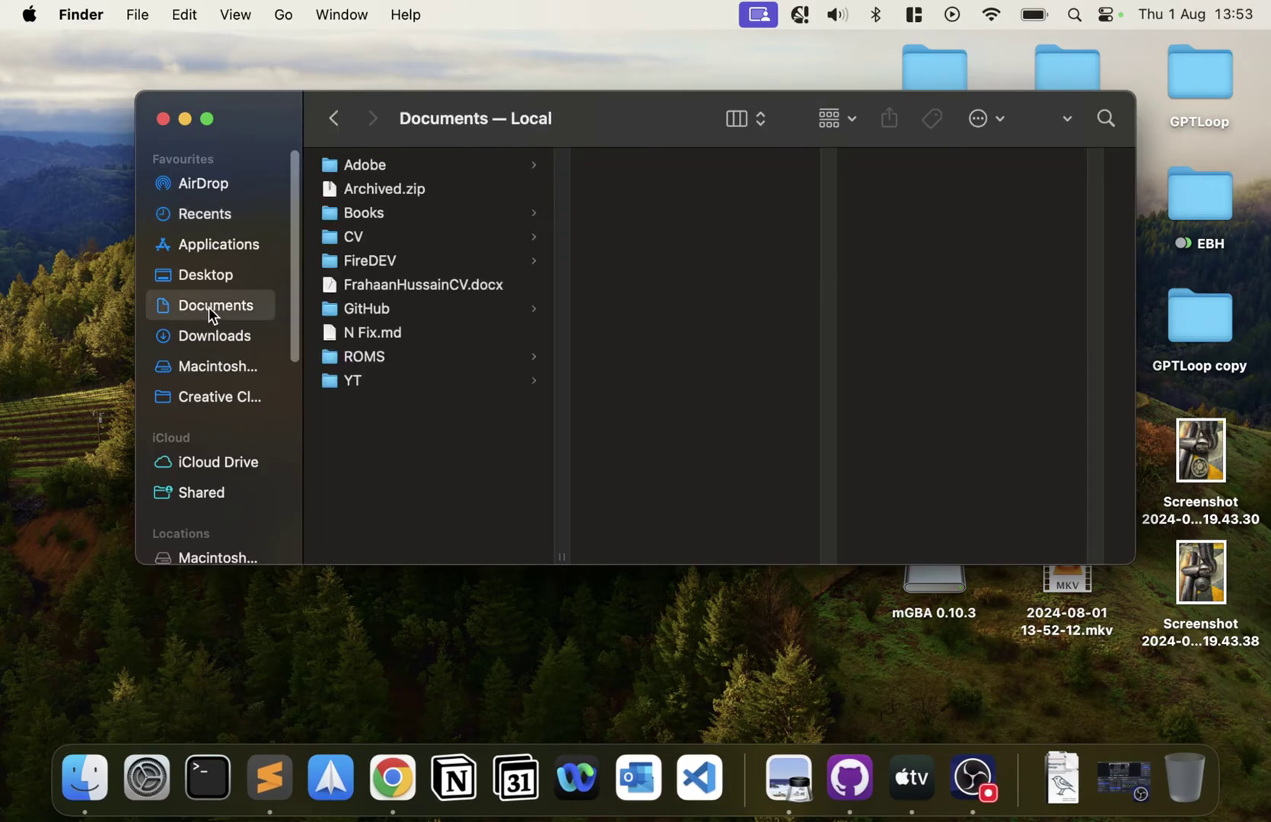
pyautogui.click(385, 357)
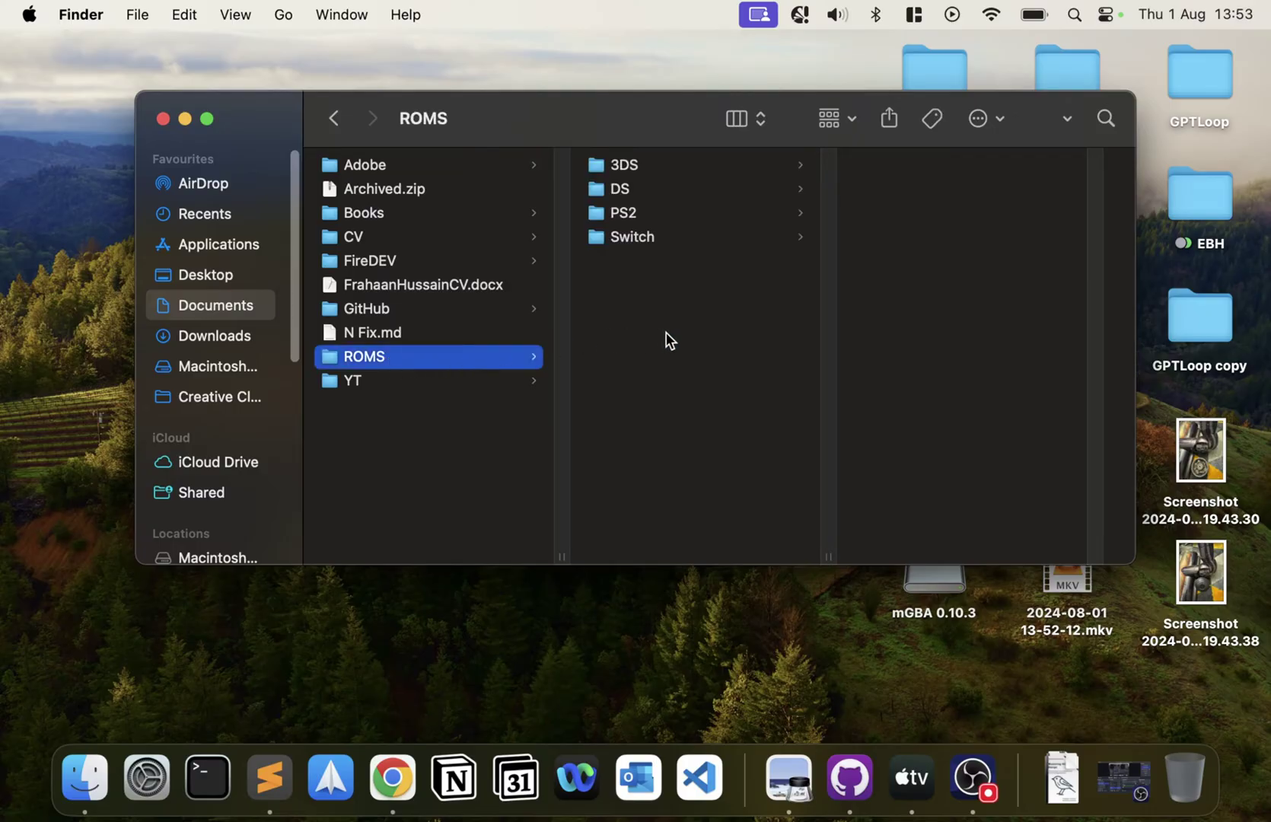
pyautogui.press('super+shift+n')
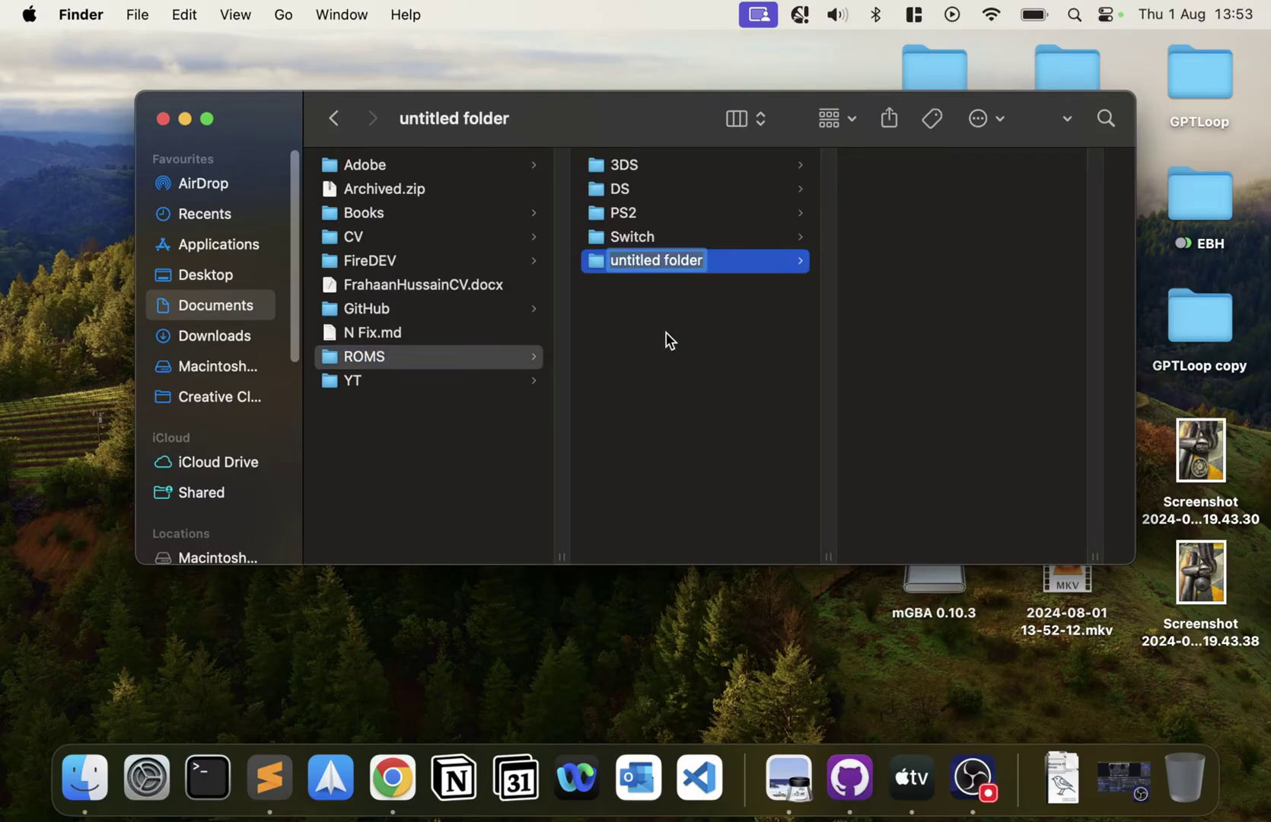
pyautogui.write('GBA')
pyautogui.press('Return')
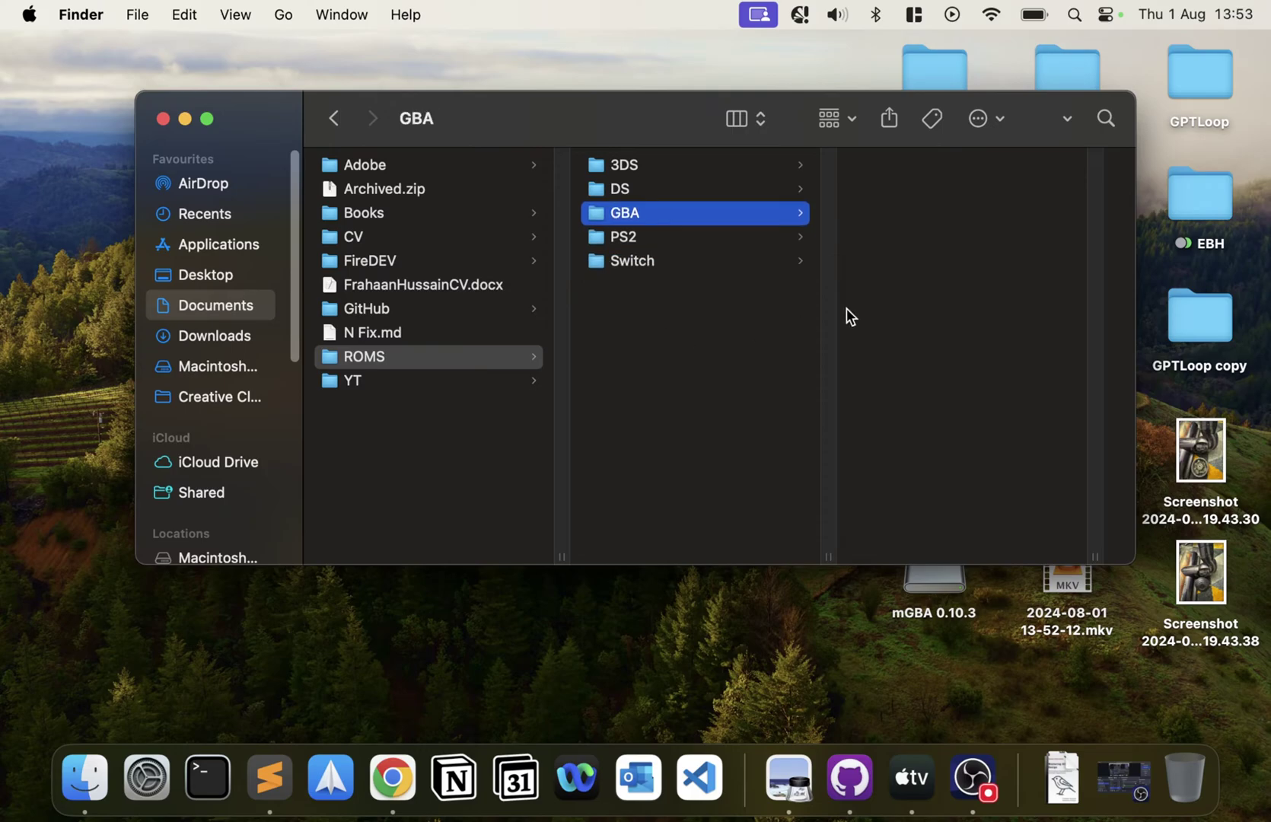
# - Move the extracted Crash Bandicoot .GBA file from the desktop into the ROMS/GBA folder and close the Finder window
pyautogui.moveTo(690, 122); pyautogui.dragTo(591, 100)
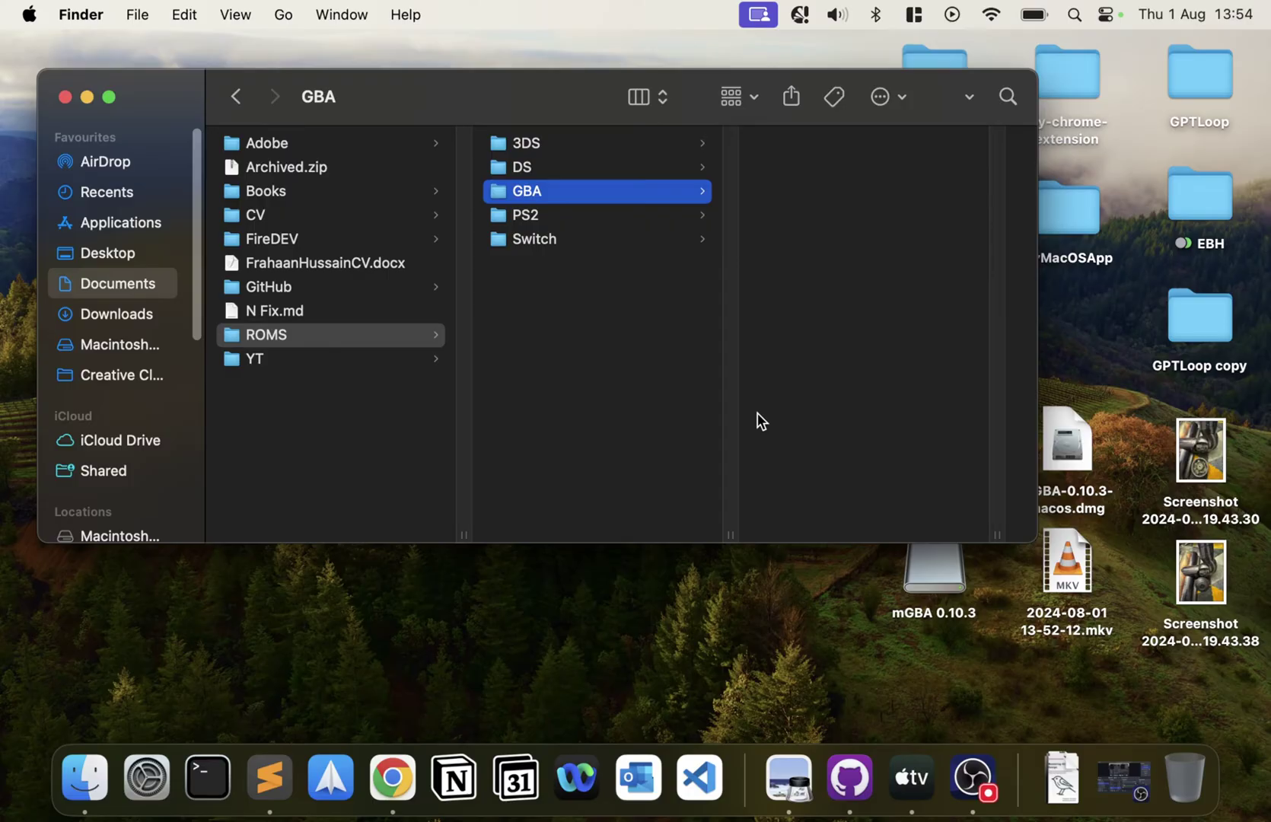
pyautogui.moveTo(929, 99); pyautogui.dragTo(748, 240)
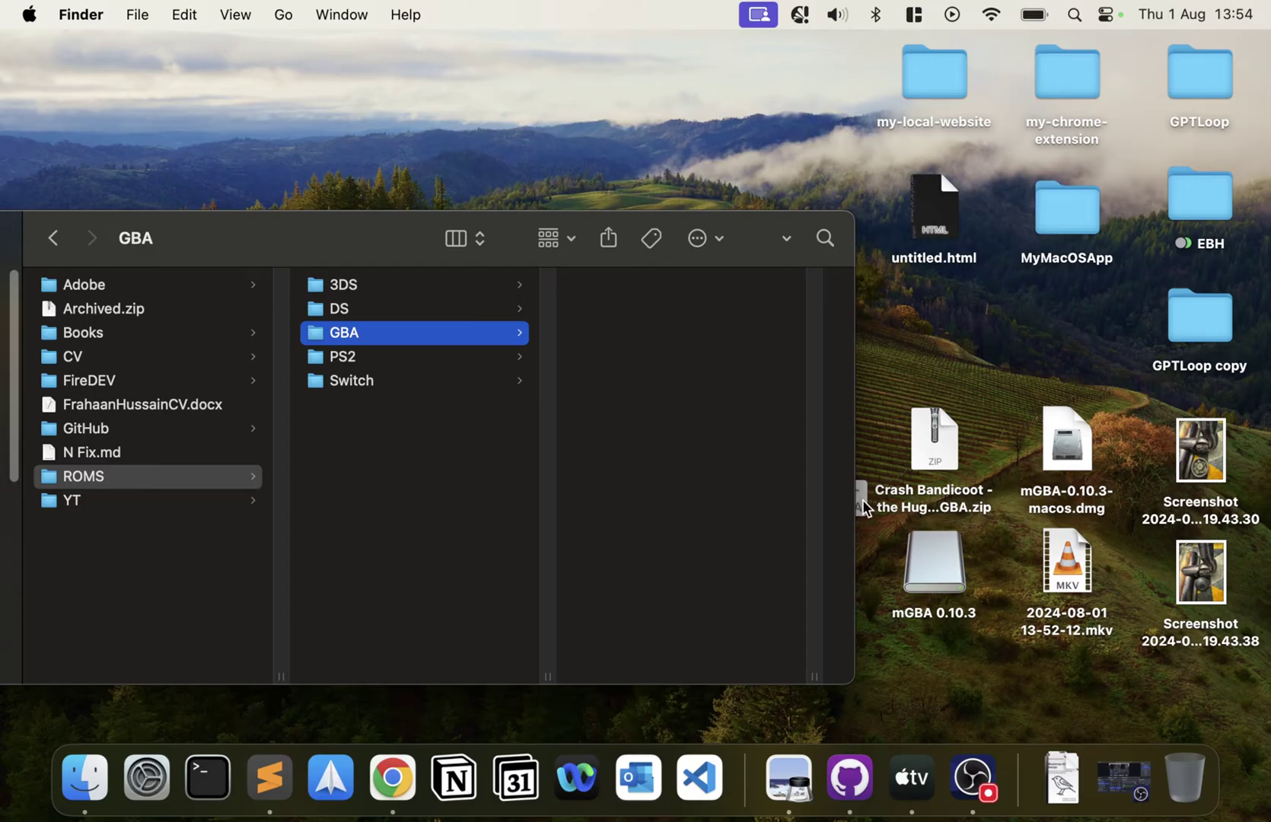
pyautogui.moveTo(862, 499); pyautogui.dragTo(682, 318)
pyautogui.moveTo(267, 261); pyautogui.dragTo(480, 202)
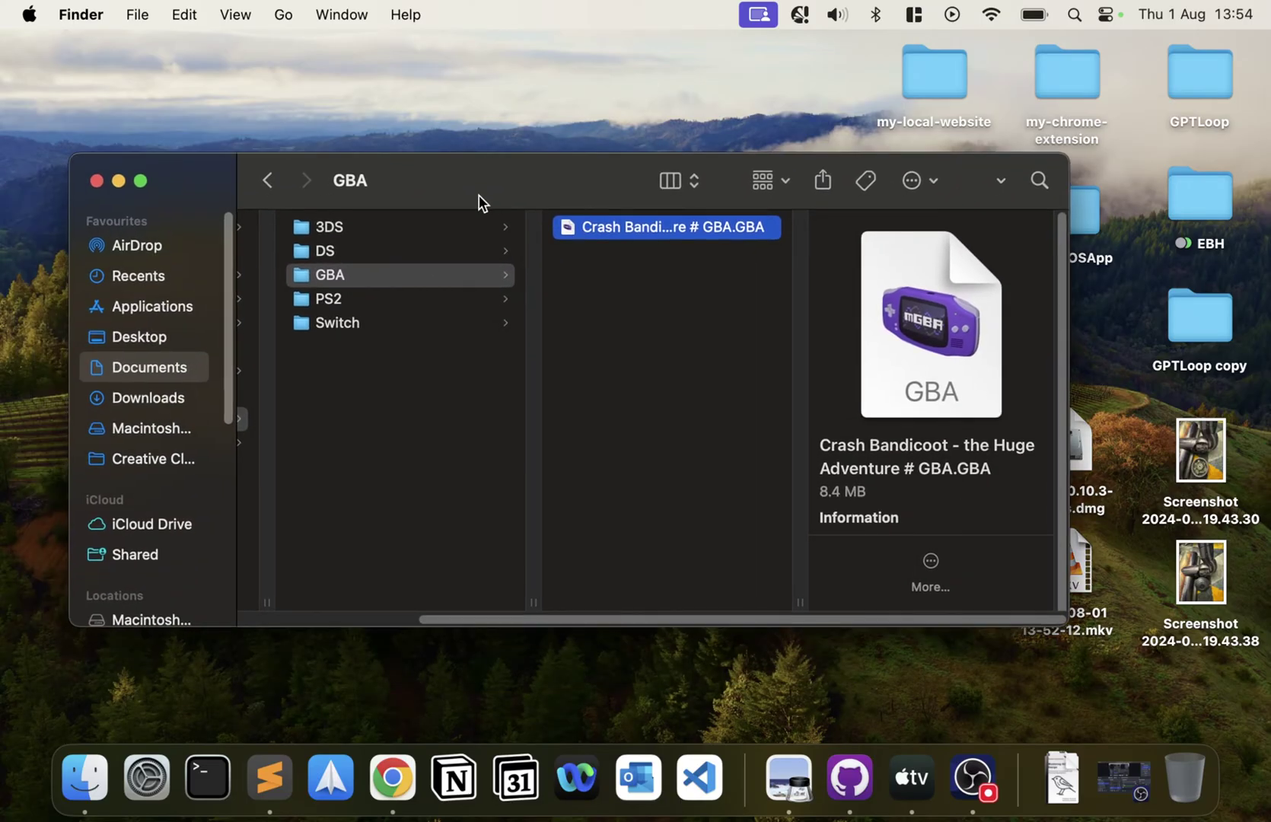
pyautogui.click(96, 181)
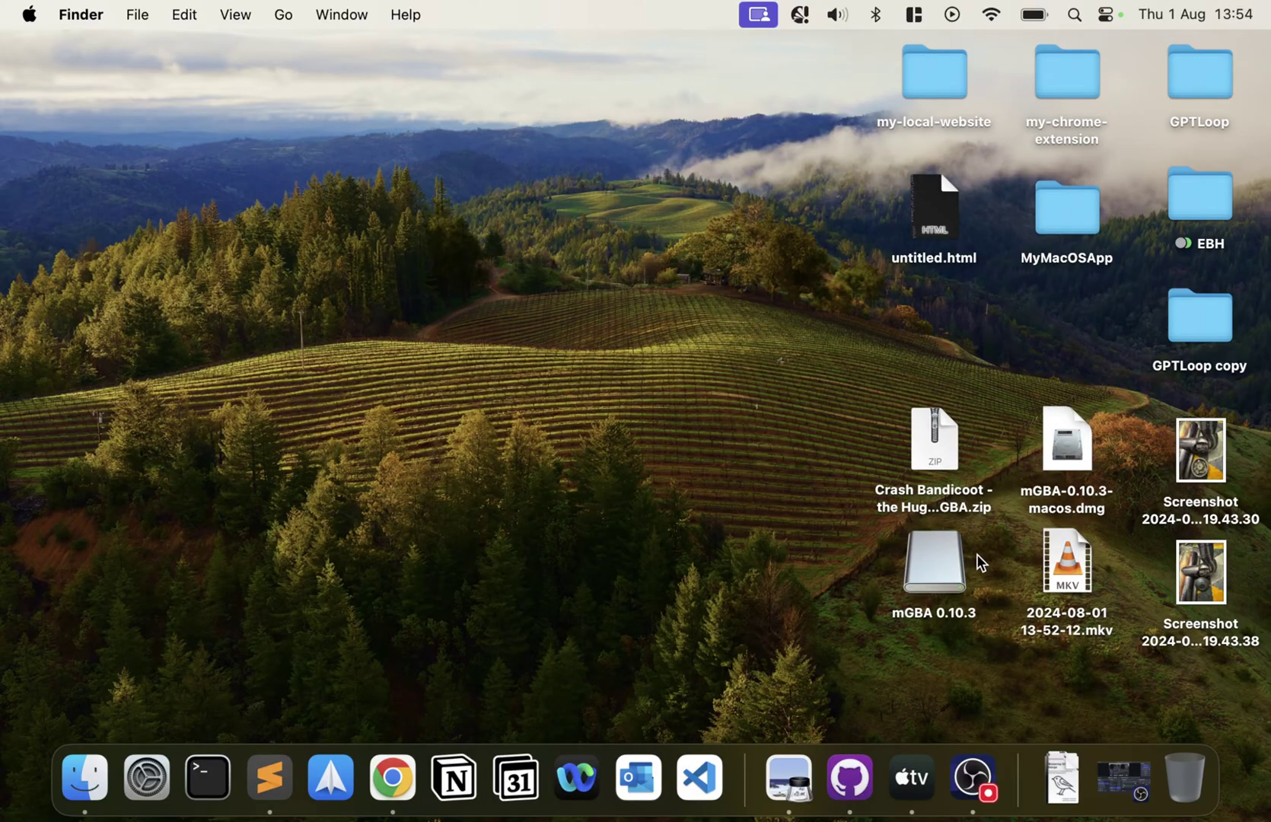
# - Launch mGBA through a Spotlight search and allow the downloaded app to open
pyautogui.press('super+space')
pyautogui.write('mgba')
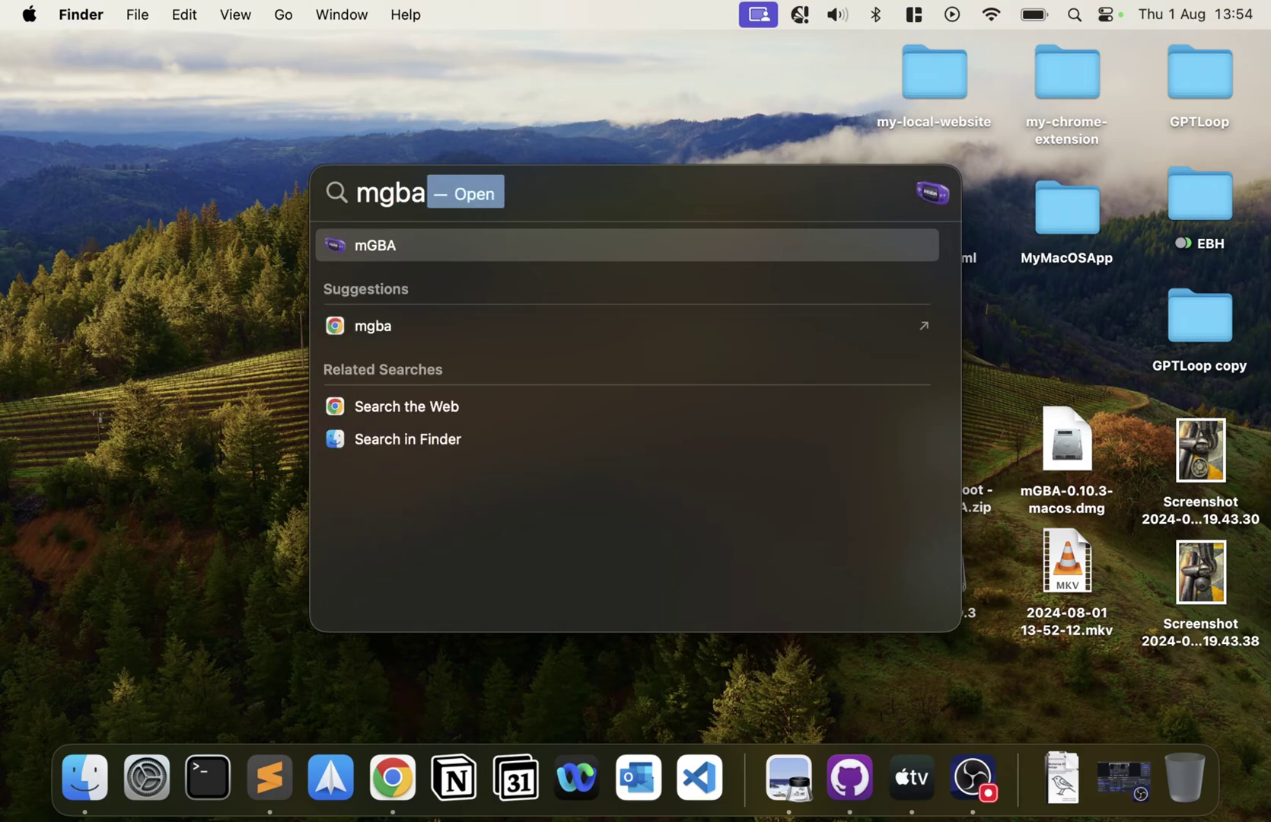
pyautogui.press('Return')
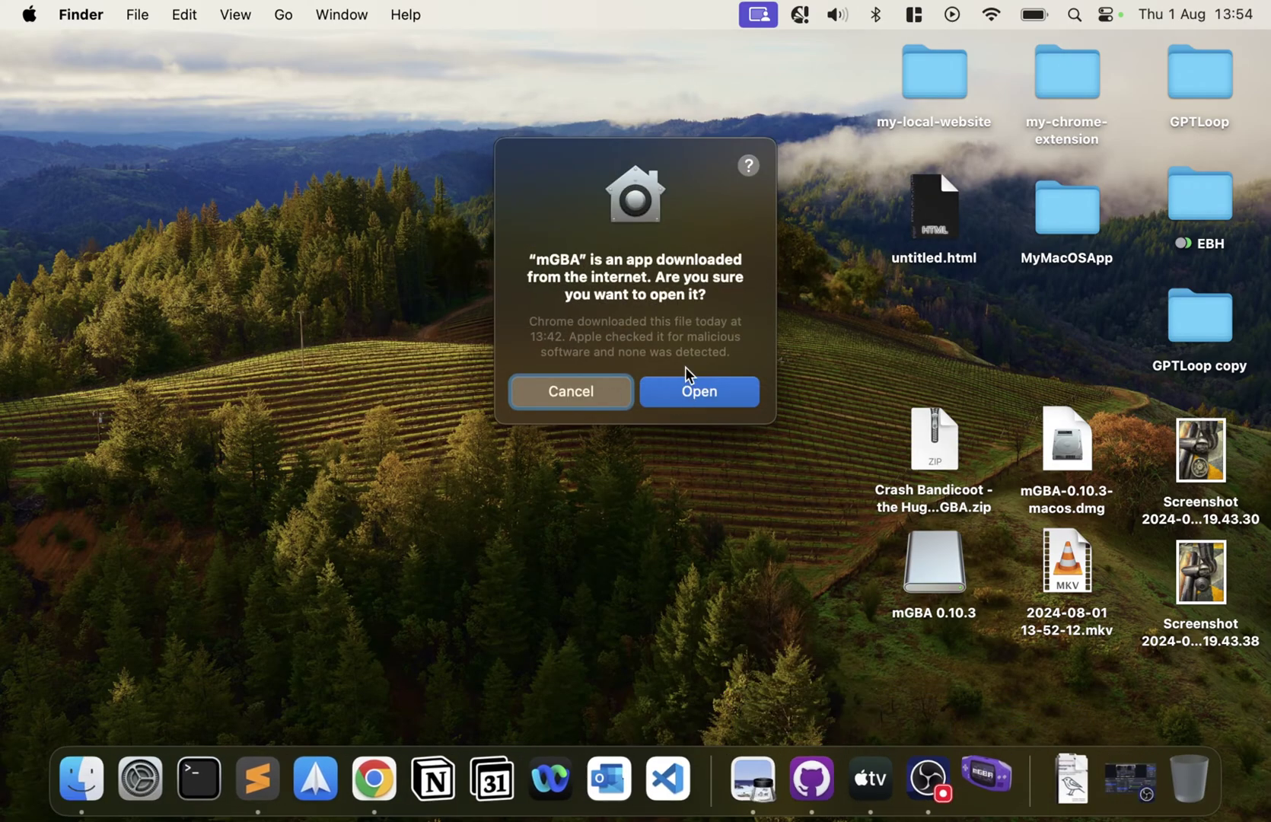
pyautogui.click(678, 400)
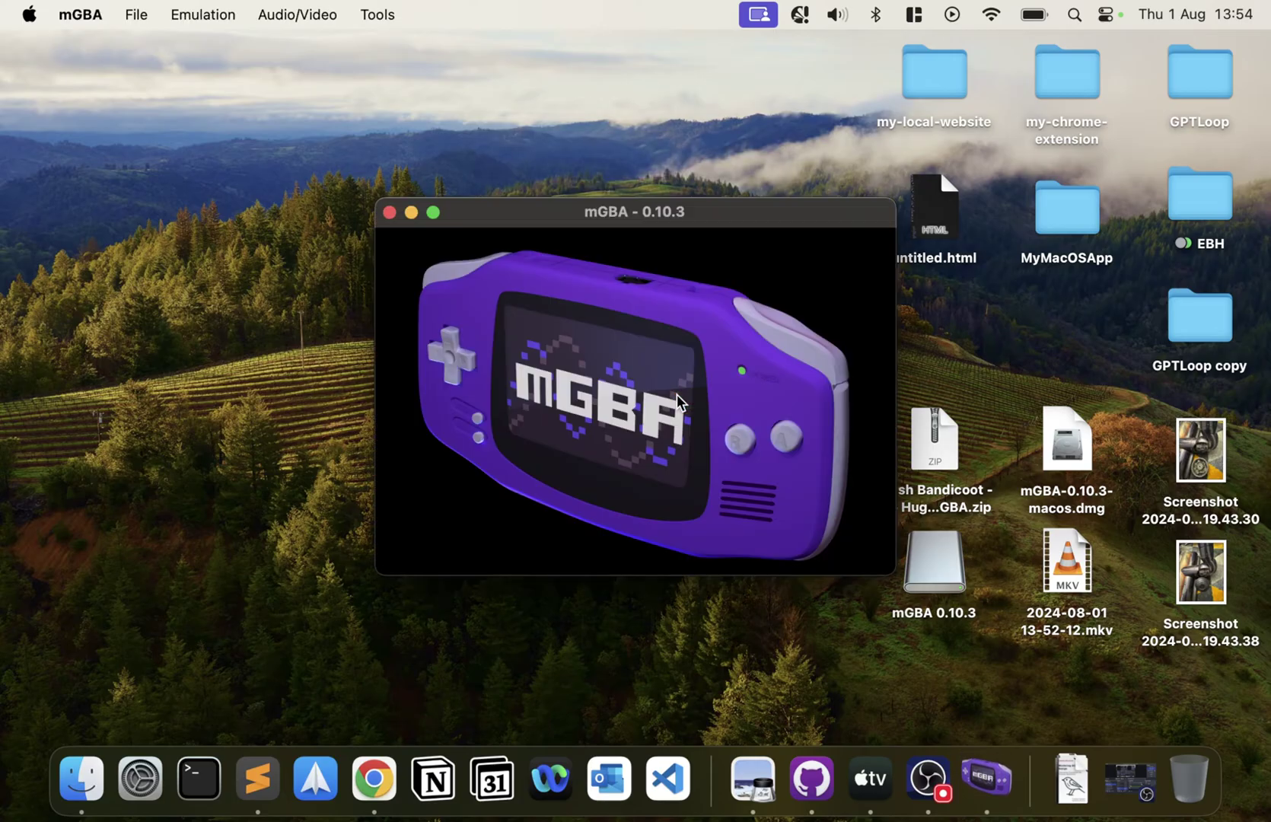
# - Open the mGBA settings and examine the audio driver and display driver options under Audio/Video
pyautogui.click(79, 15)
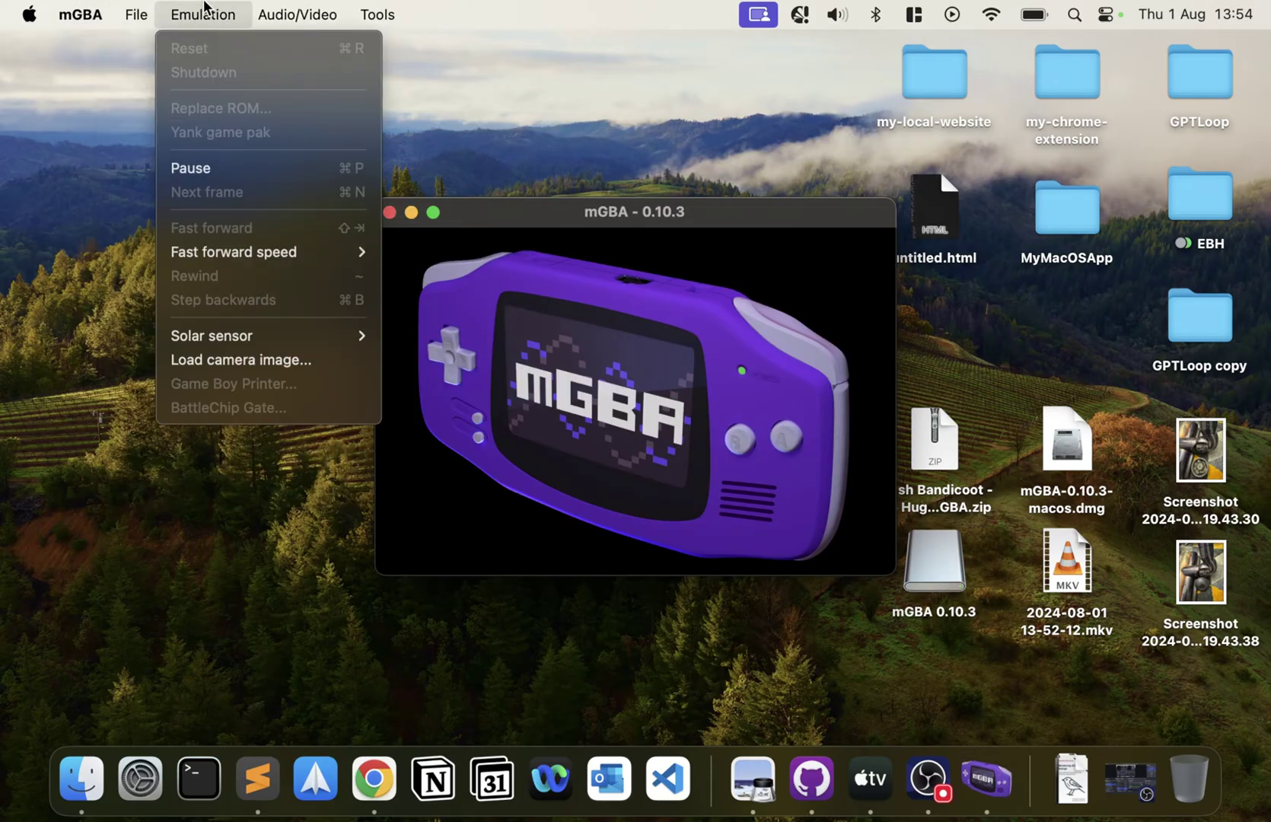
pyautogui.click(93, 82)
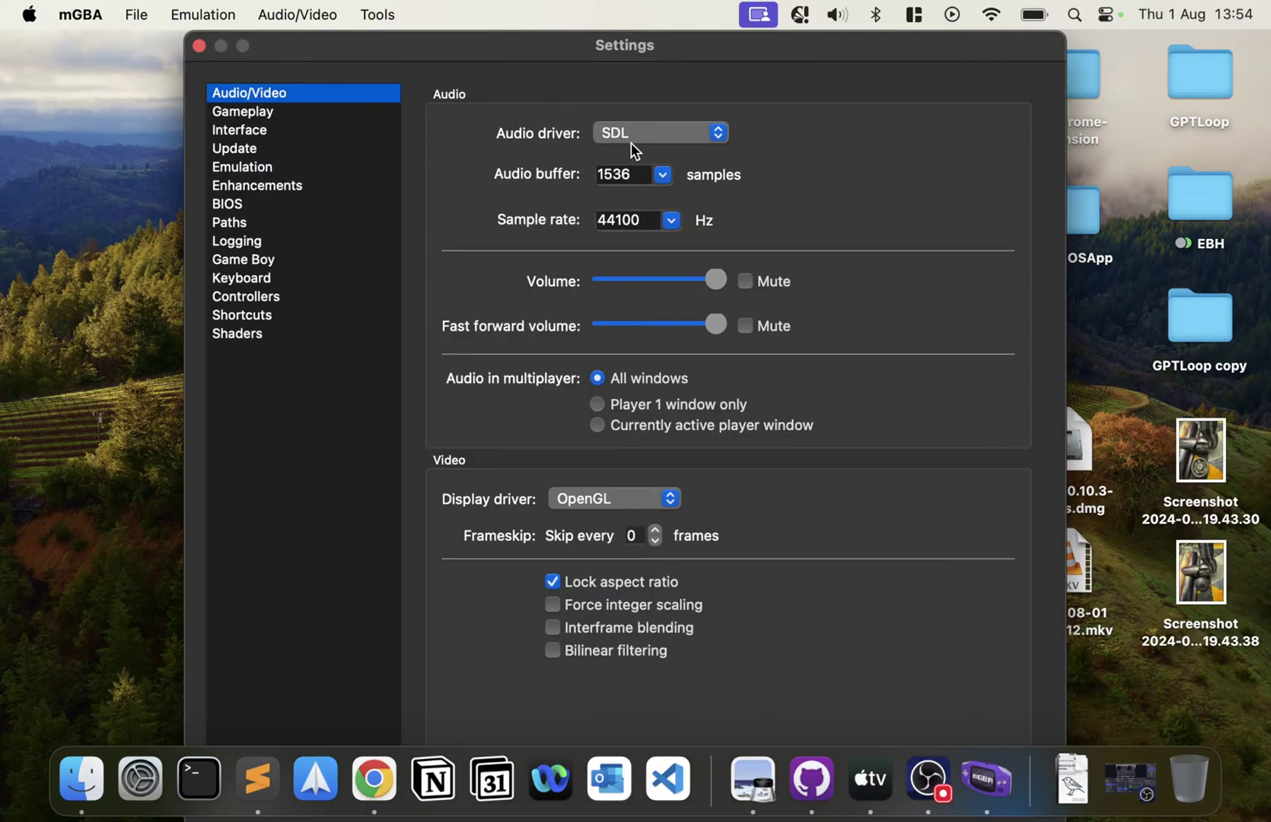
pyautogui.click(630, 143)
pyautogui.click(436, 157)
pyautogui.click(586, 500)
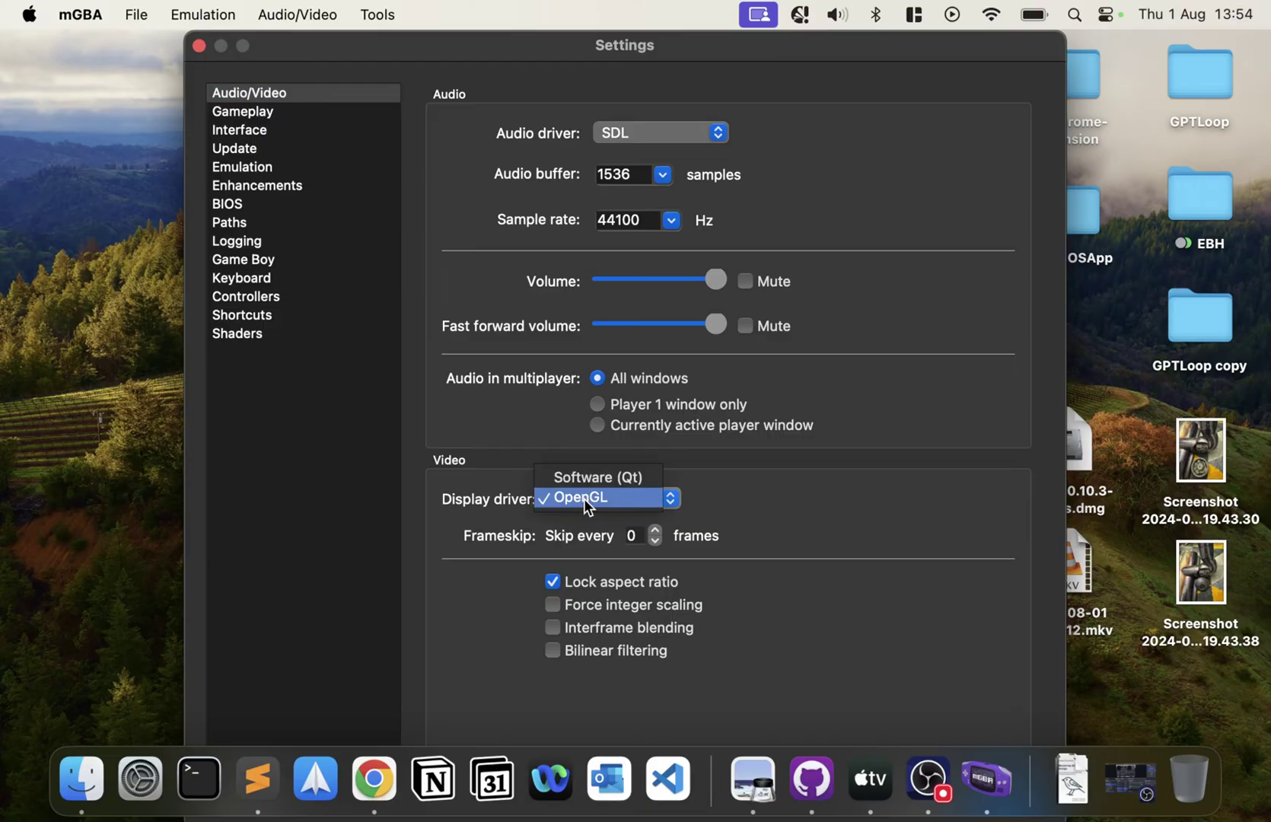
pyautogui.click(457, 464)
# - Review the Gameplay, Interface, Update and Emulation settings
pyautogui.click(303, 111)
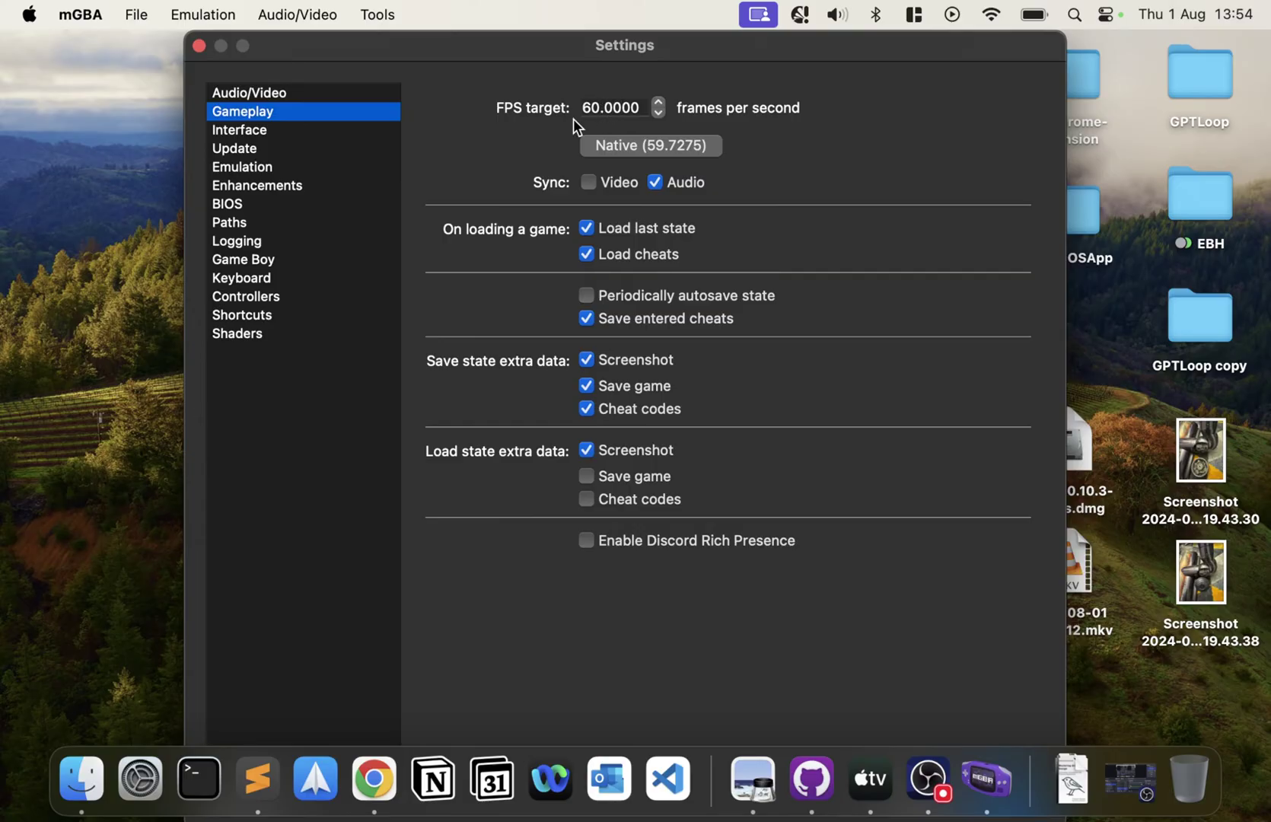
pyautogui.click(242, 128)
pyautogui.click(273, 146)
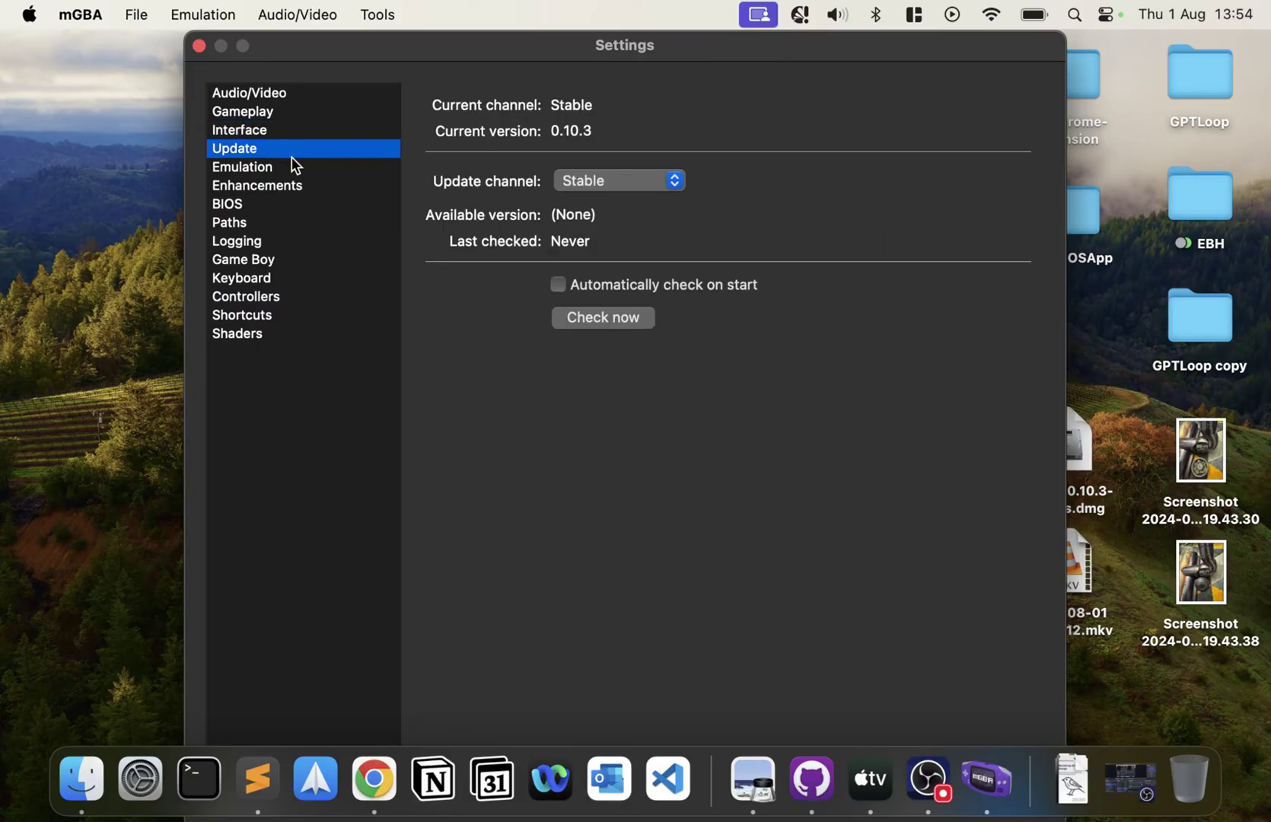
pyautogui.click(284, 164)
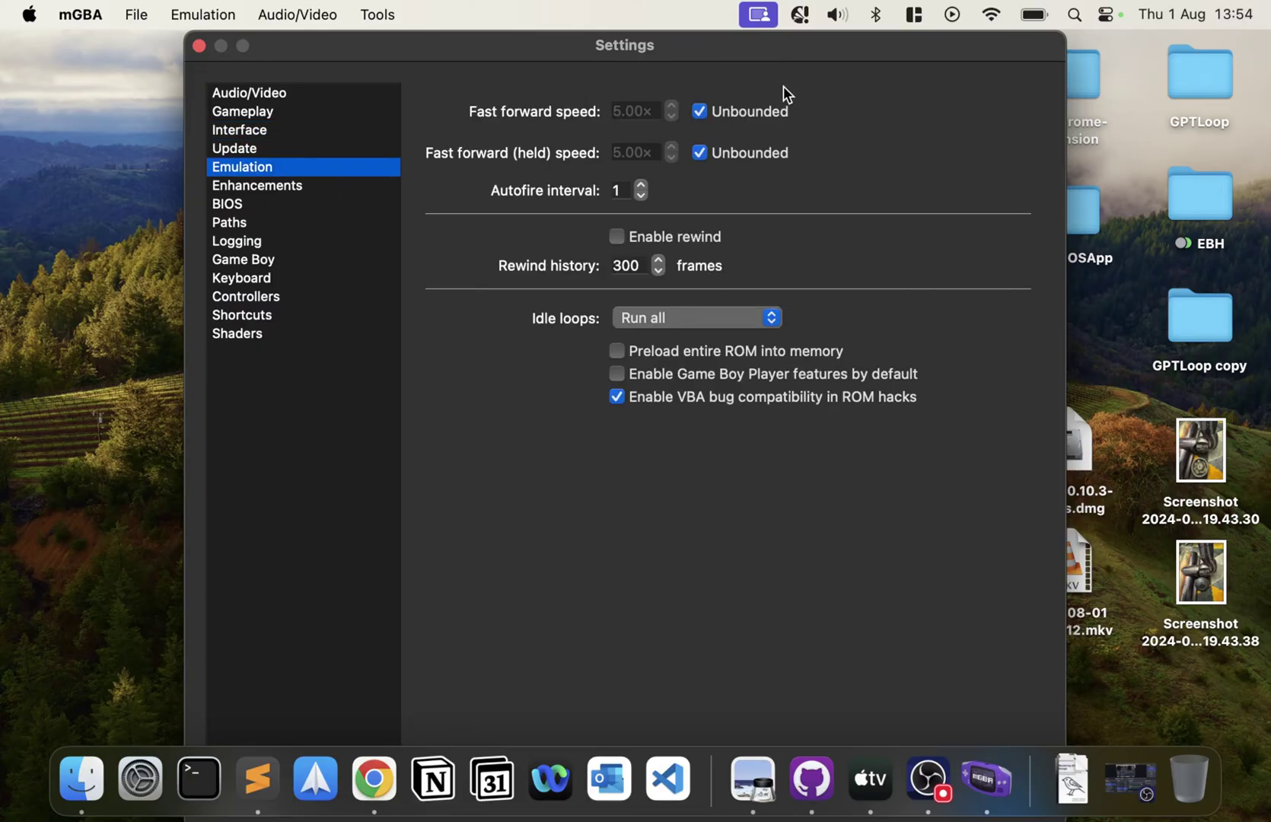
# - Change the video renderer in the Enhancements settings
pyautogui.click(238, 186)
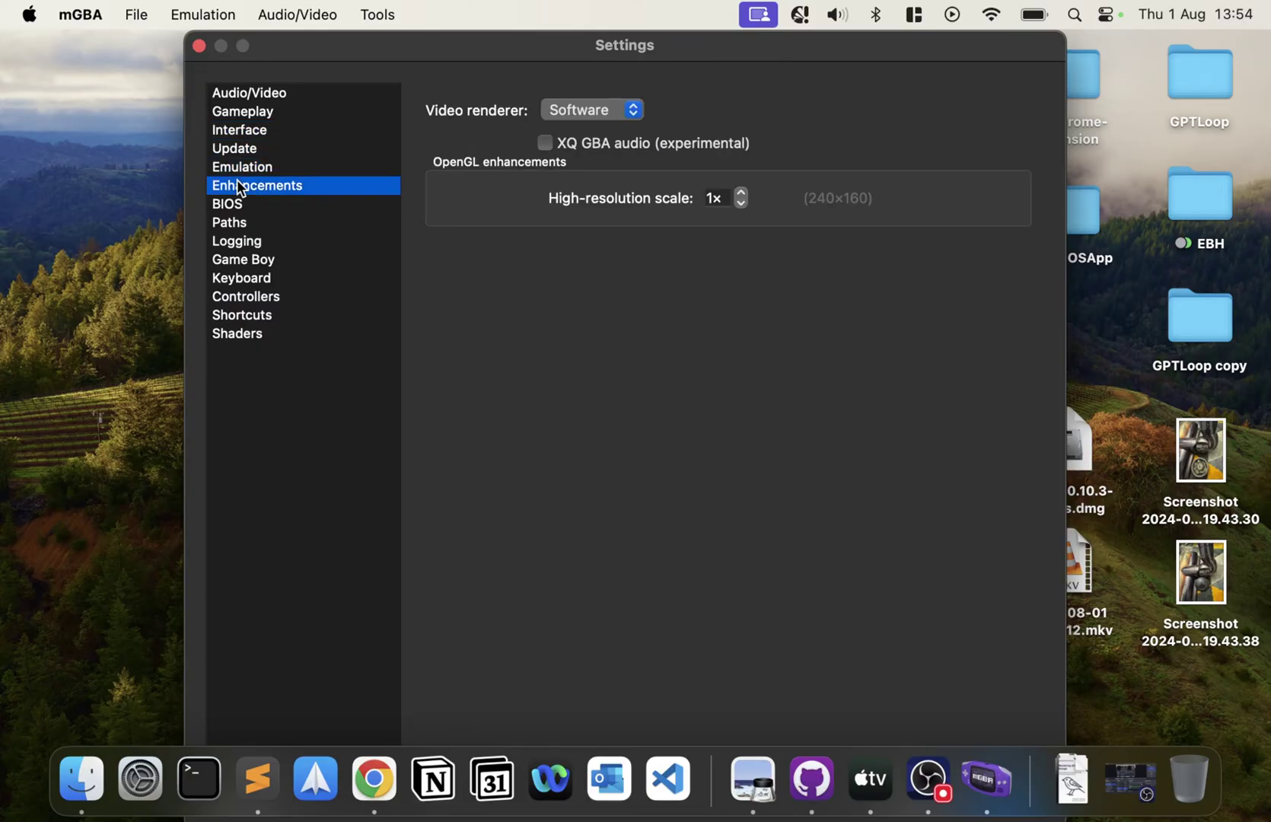
pyautogui.click(575, 112)
pyautogui.click(583, 129)
# - Review the BIOS, Paths, Logging and Game Boy settings
pyautogui.click(251, 204)
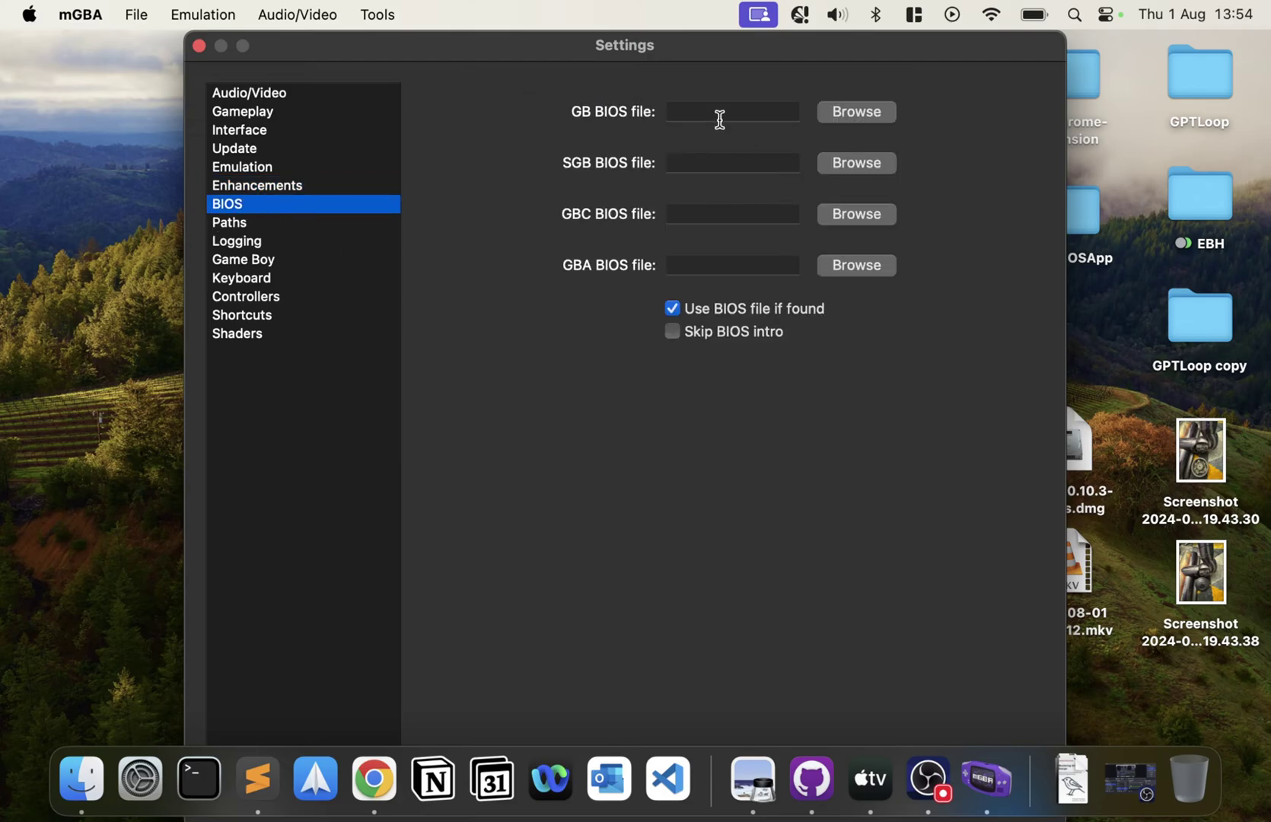
pyautogui.click(315, 223)
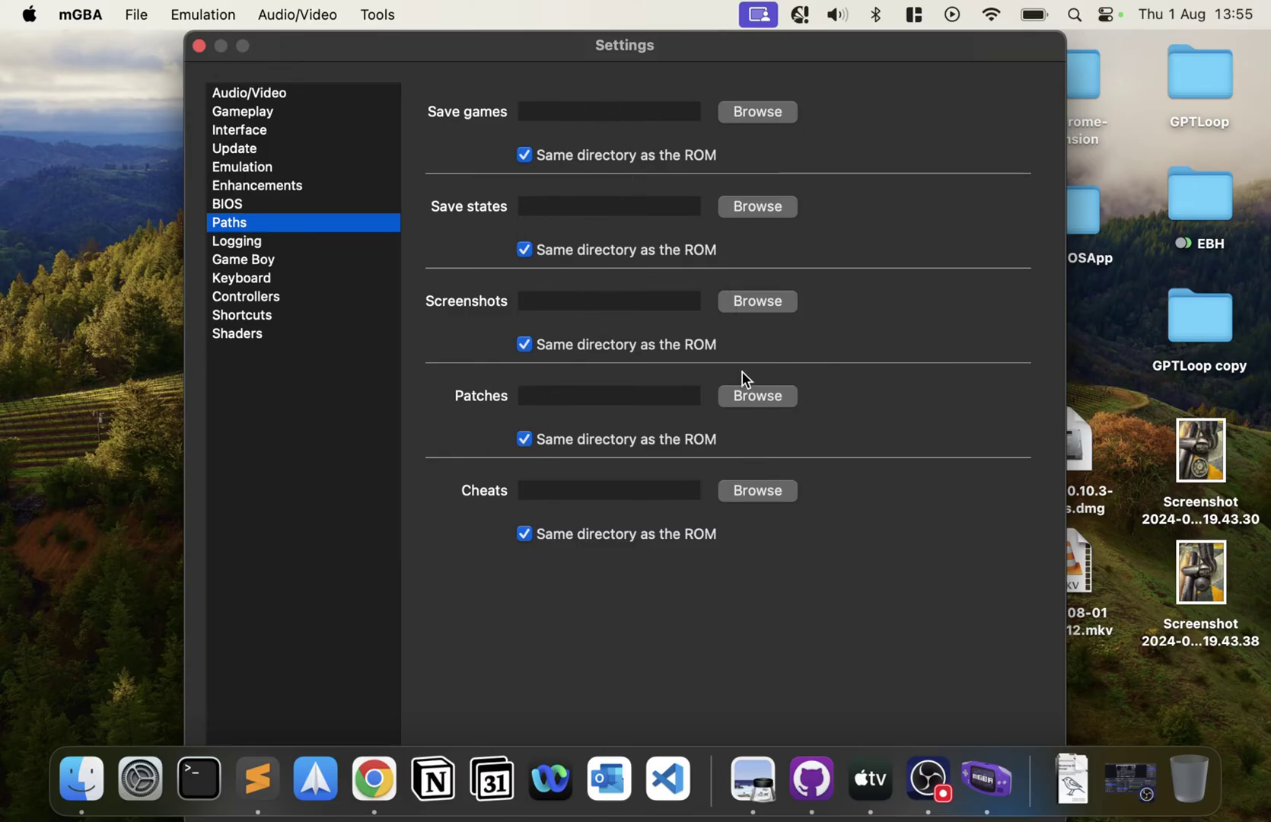
pyautogui.click(272, 242)
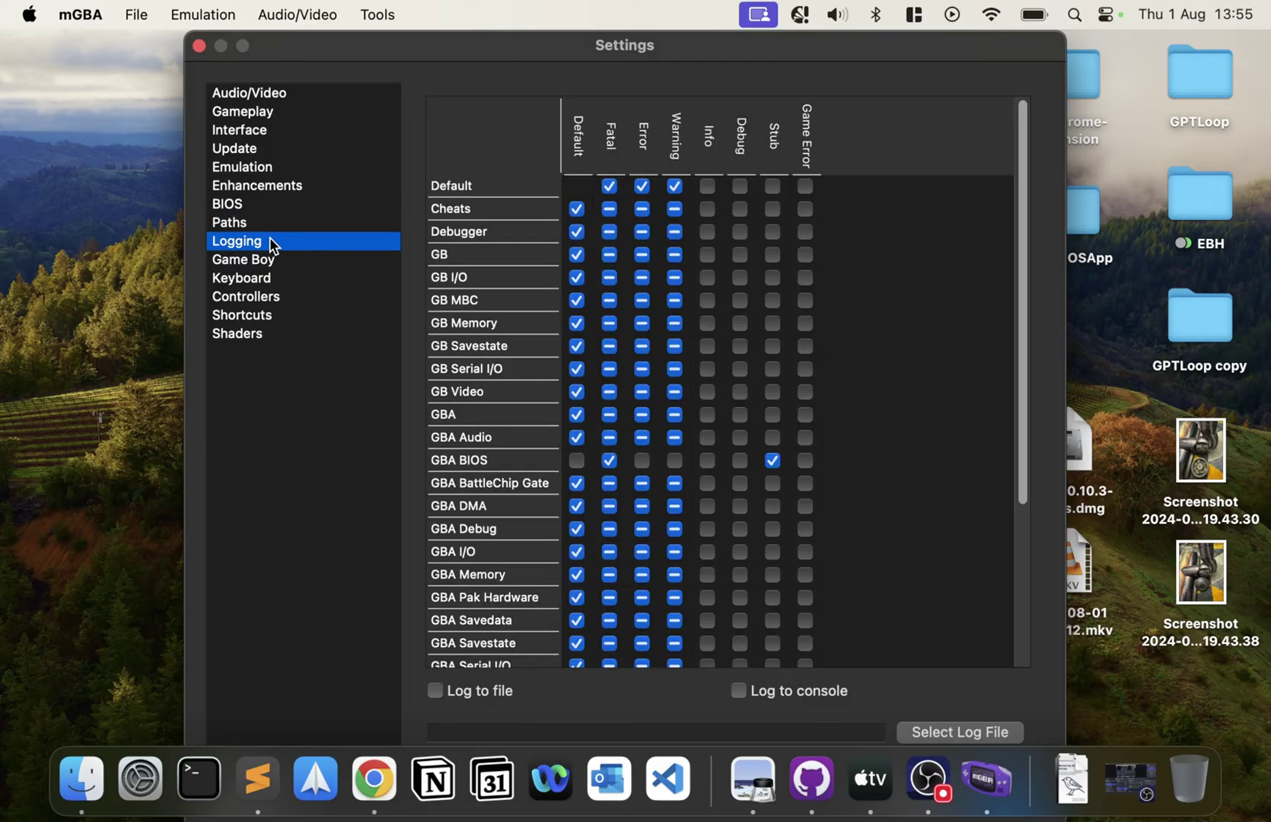
pyautogui.click(271, 263)
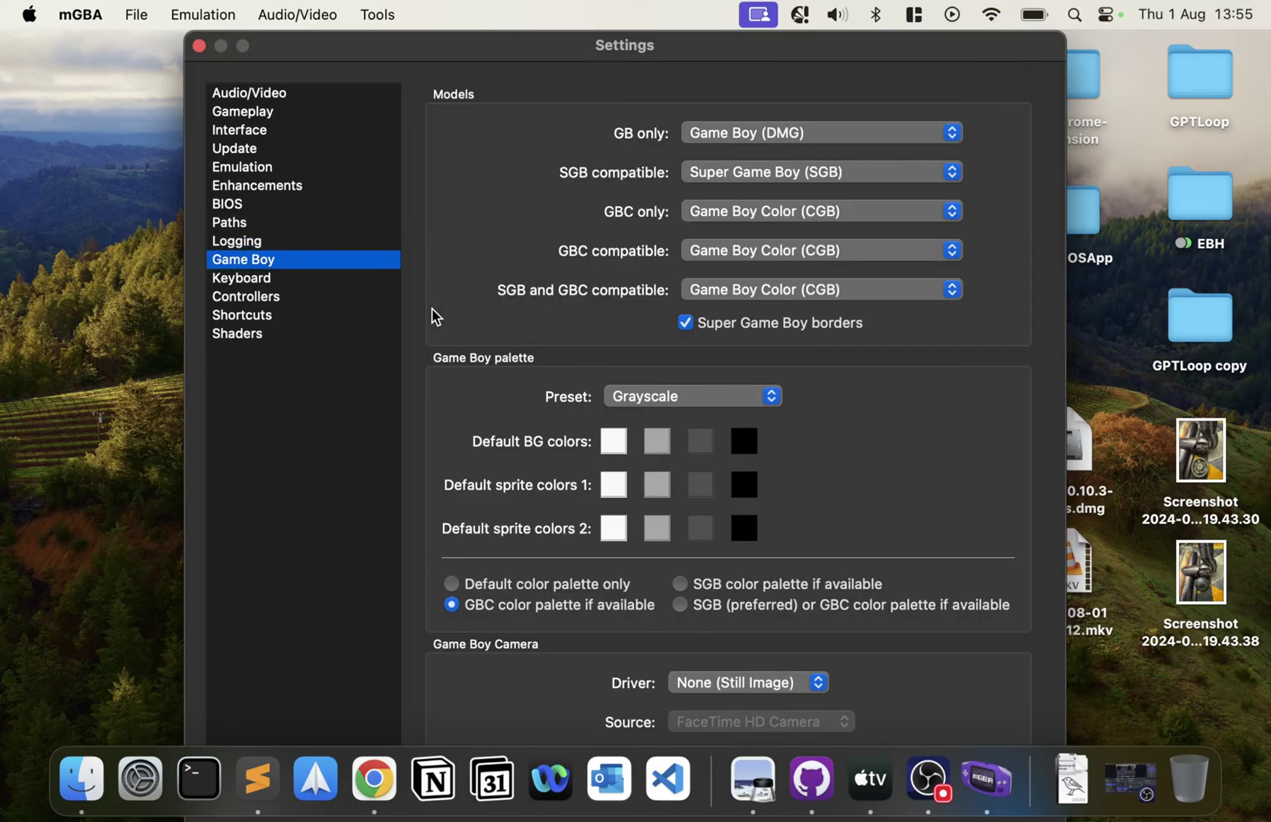
# - Assign the G key to the D-pad's up direction in the Keyboard settings
pyautogui.click(271, 279)
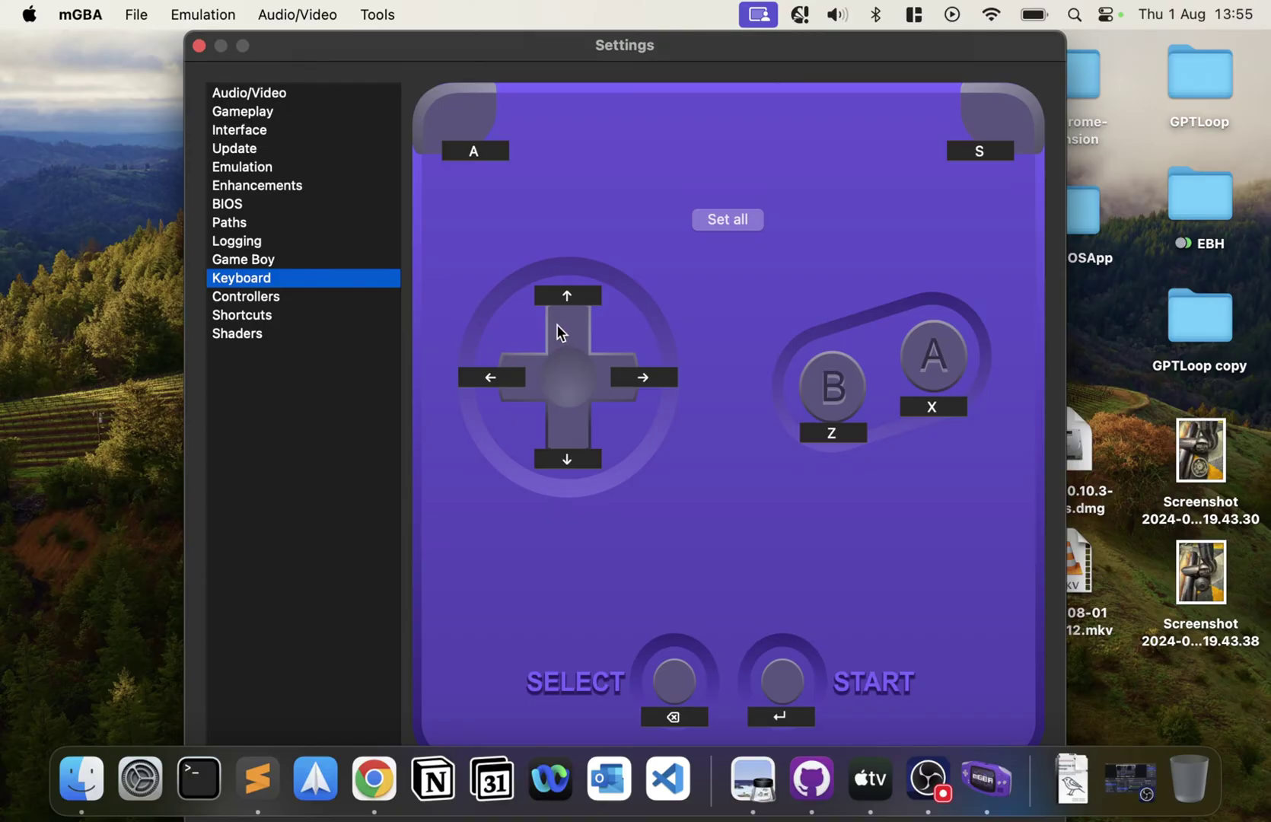
pyautogui.click(561, 297)
pyautogui.press('g')
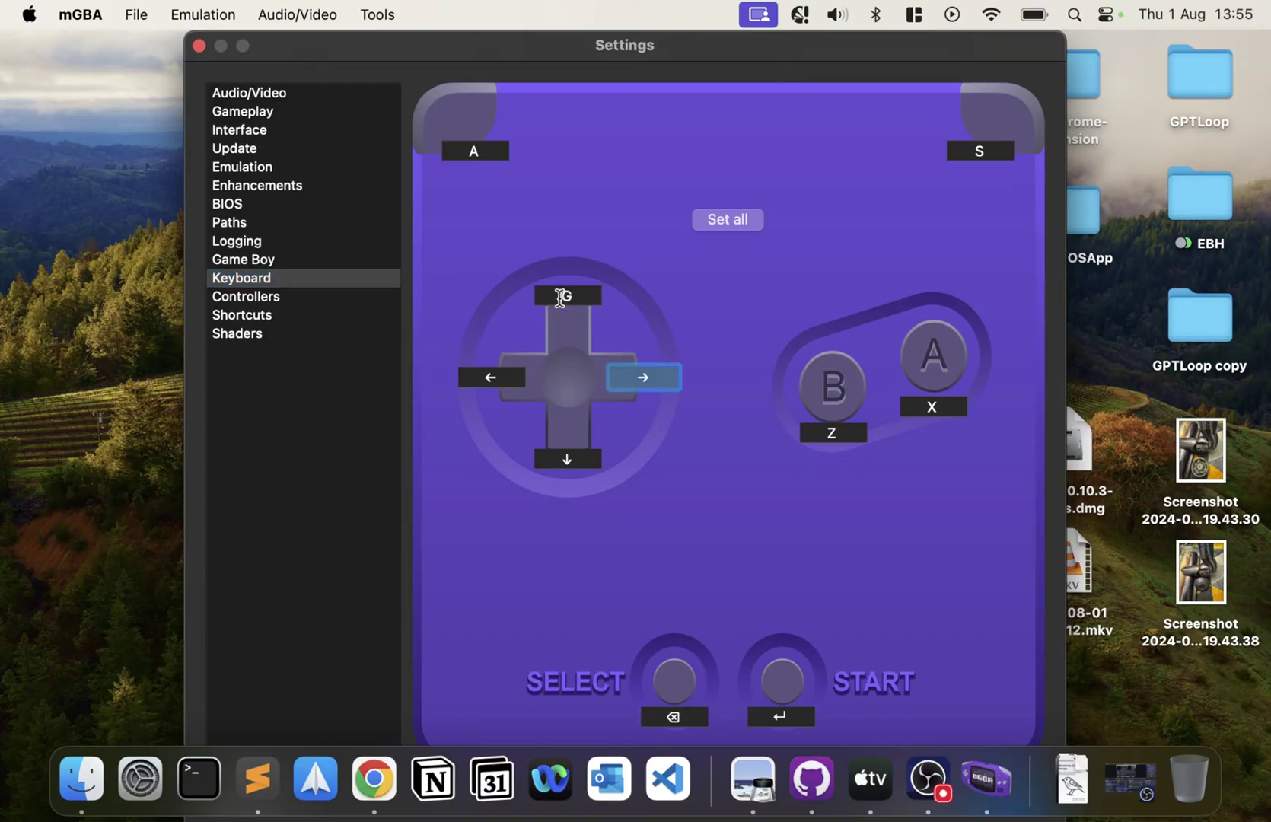
# - Assign the Up arrow key to the D-pad's up direction, Return to Start and Backspace to Select
pyautogui.click(561, 297)
pyautogui.press('Up')
pyautogui.click(780, 719)
pyautogui.press('Return')
pyautogui.click(695, 715)
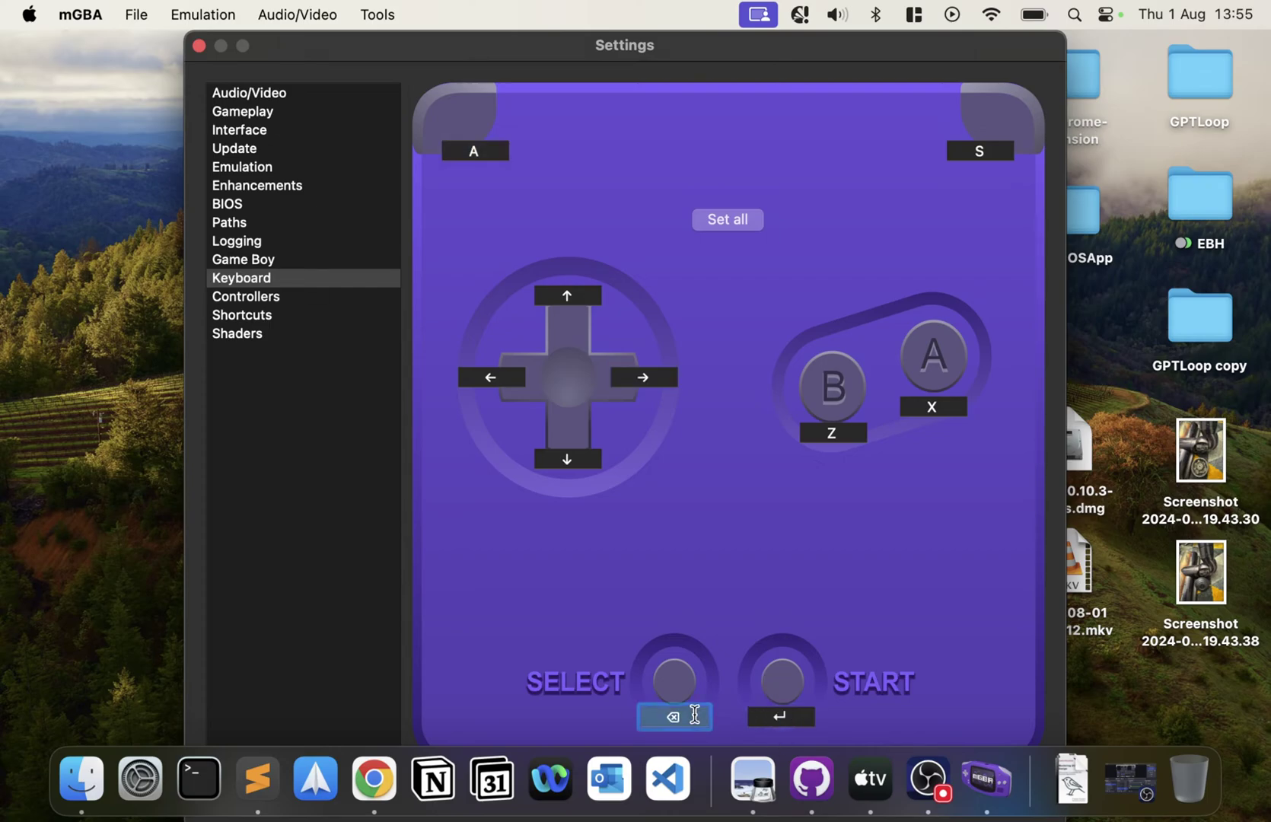
pyautogui.press('BackSpace')
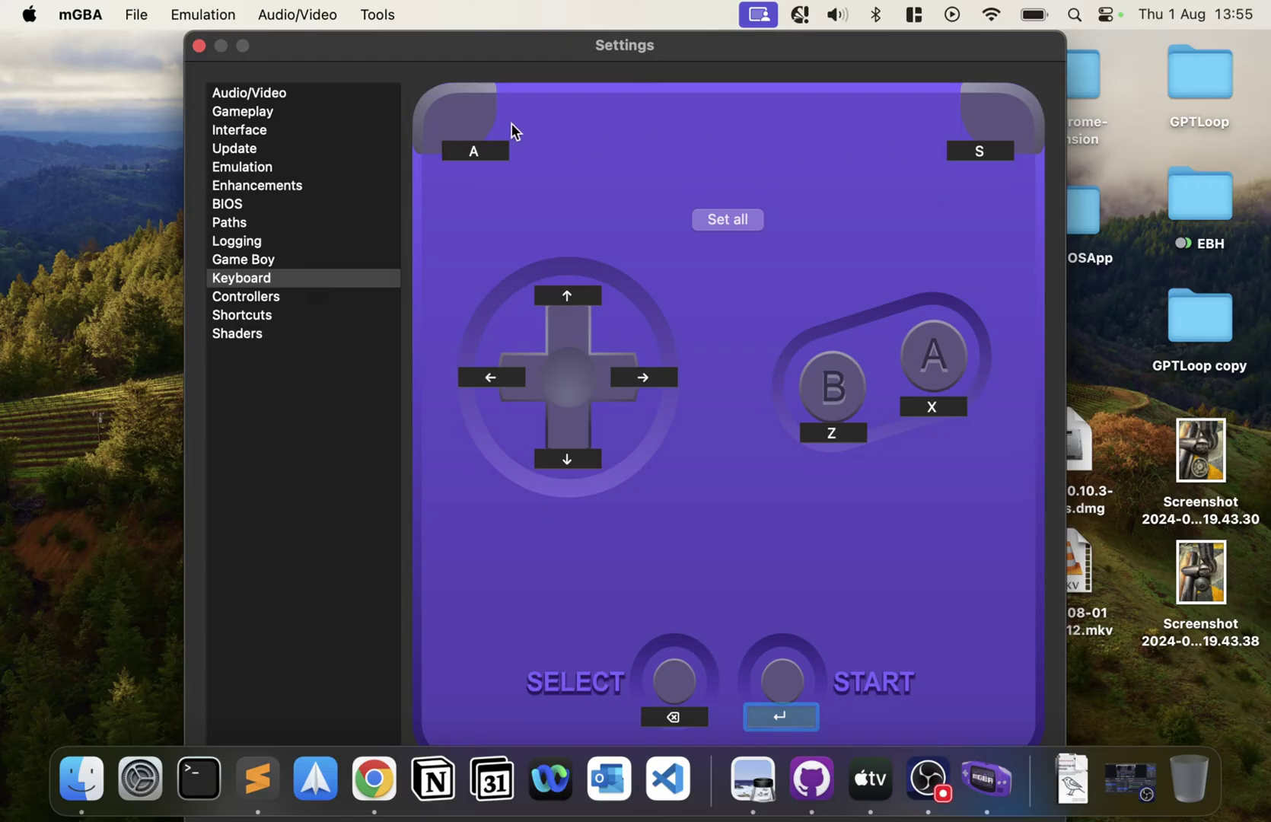
# - Review the Controllers, Shortcuts and Shaders settings, including the controller selection list, and close the settings
pyautogui.click(263, 297)
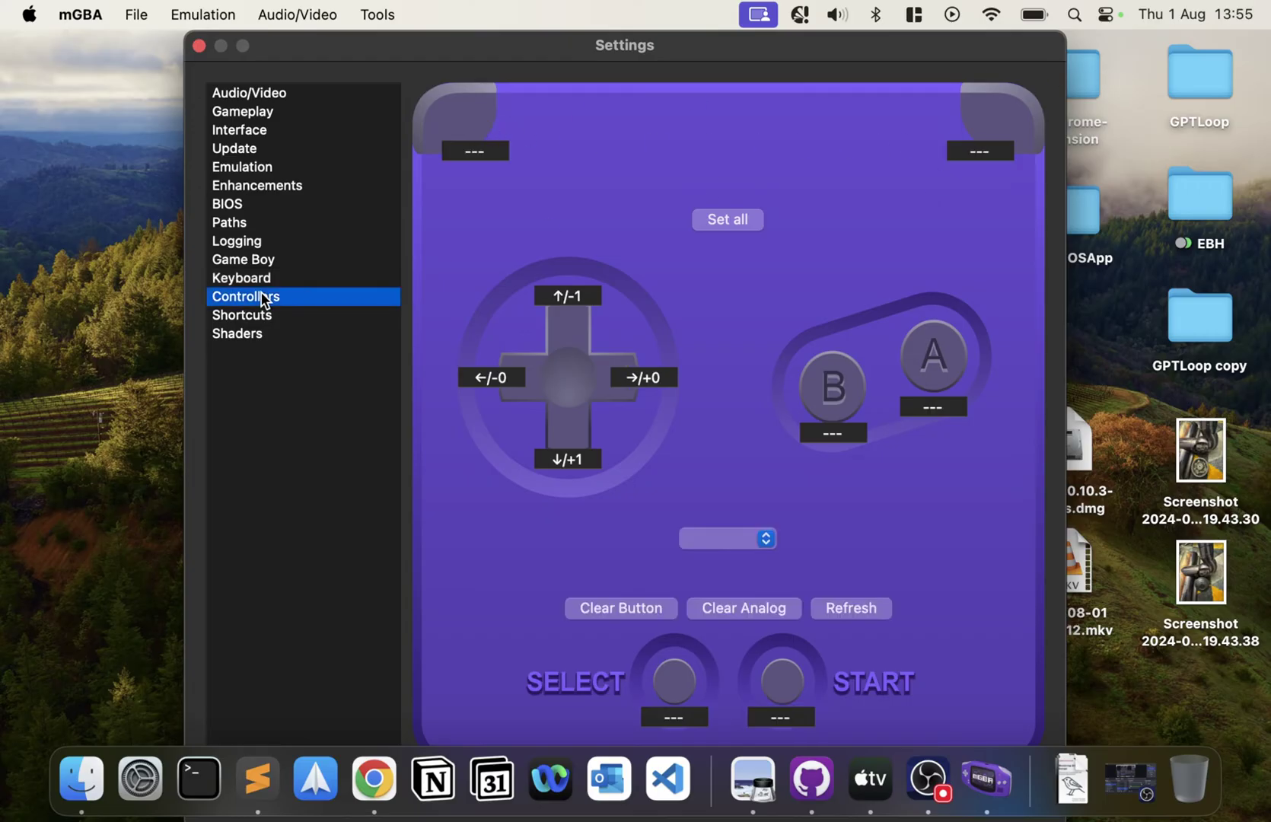
pyautogui.click(710, 539)
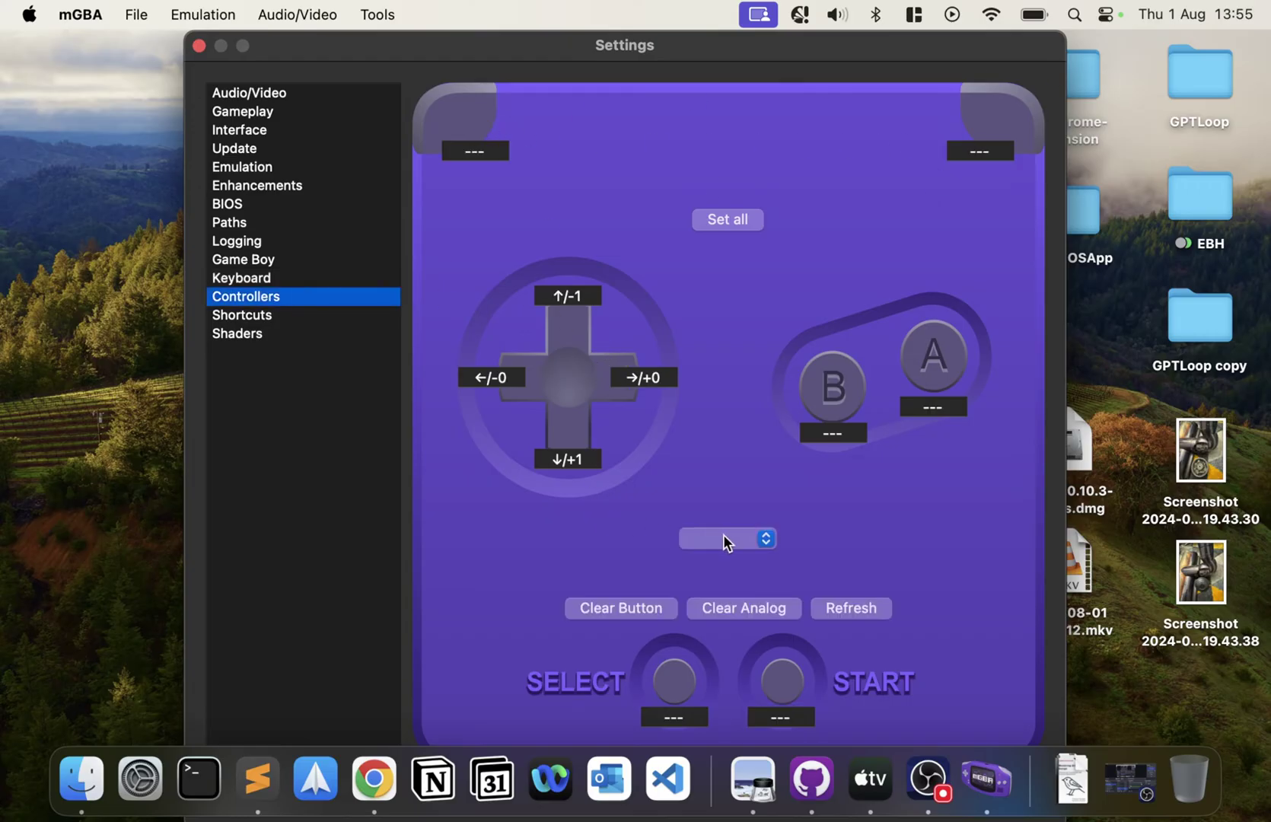
pyautogui.click(768, 542)
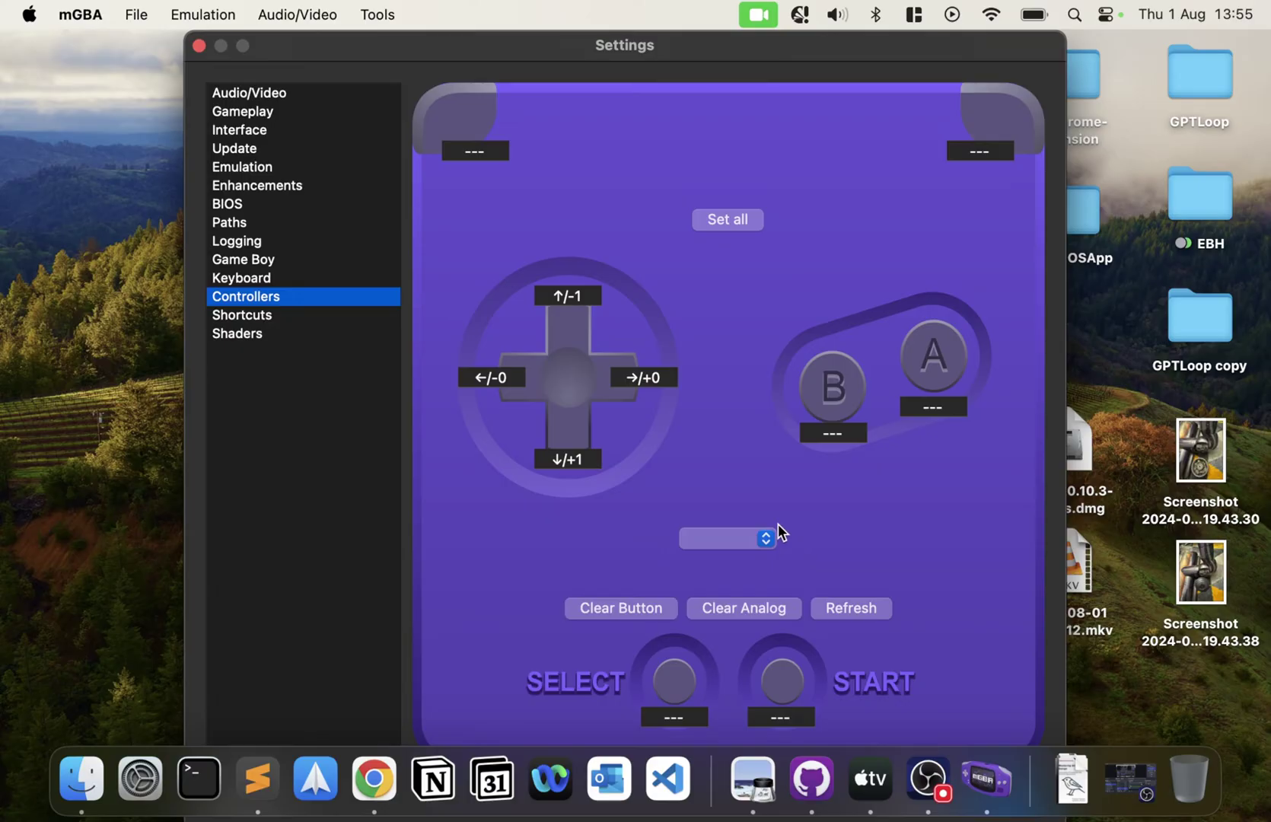
pyautogui.click(280, 314)
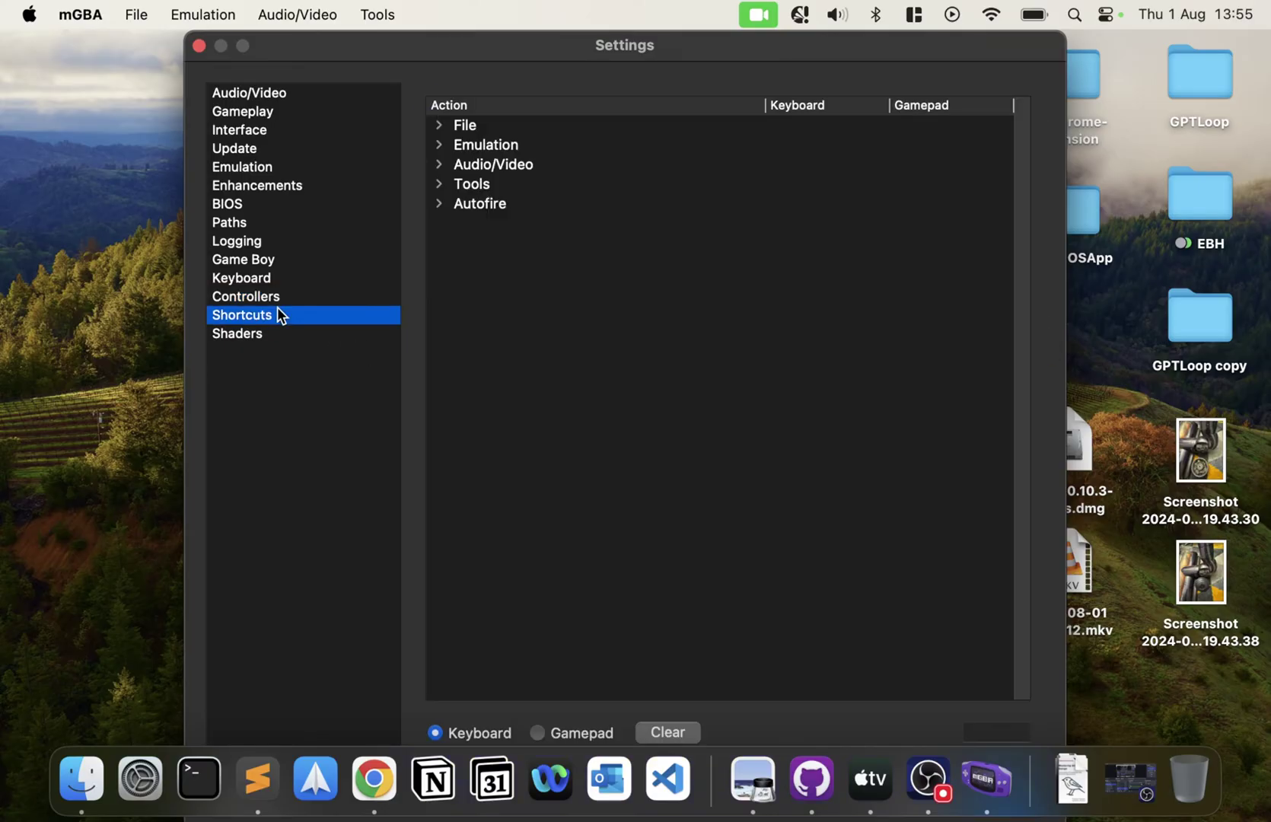
pyautogui.click(238, 334)
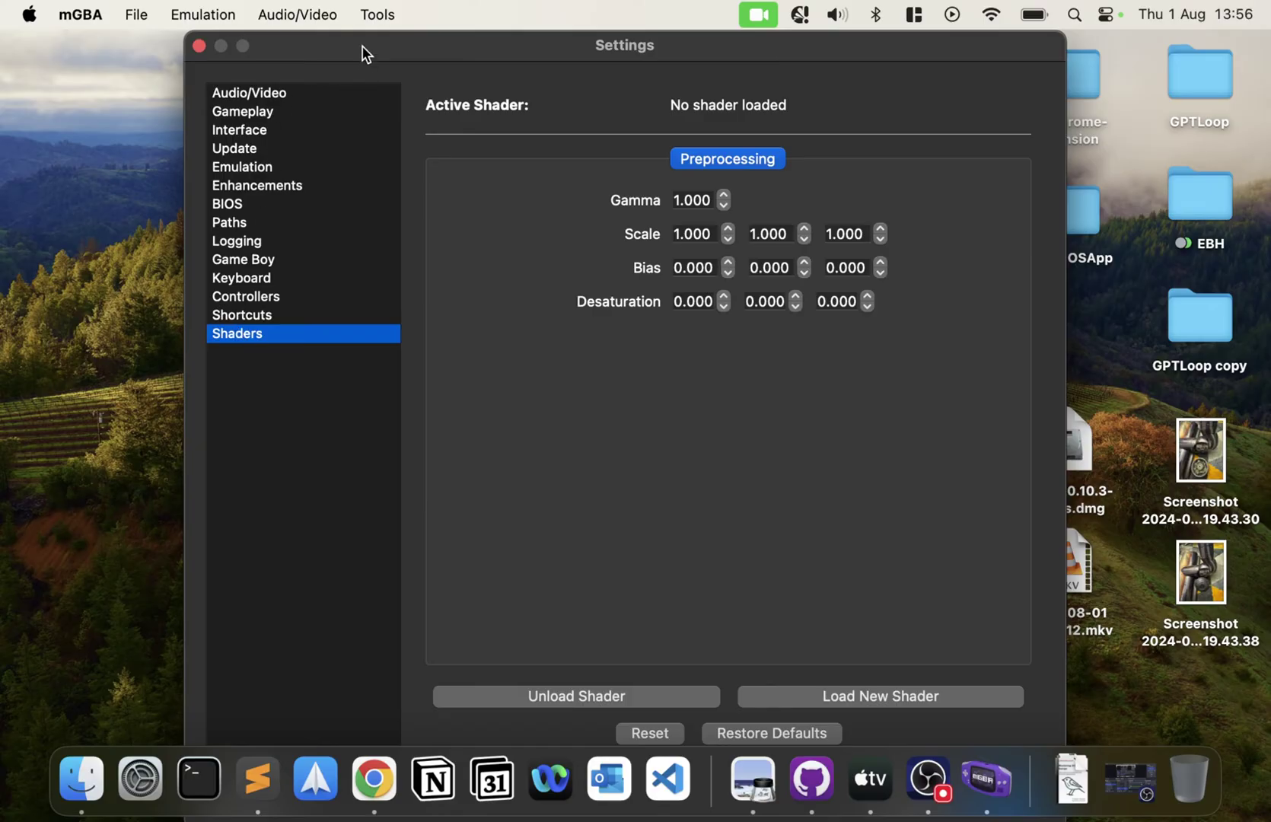
pyautogui.moveTo(358, 36); pyautogui.dragTo(428, 6)
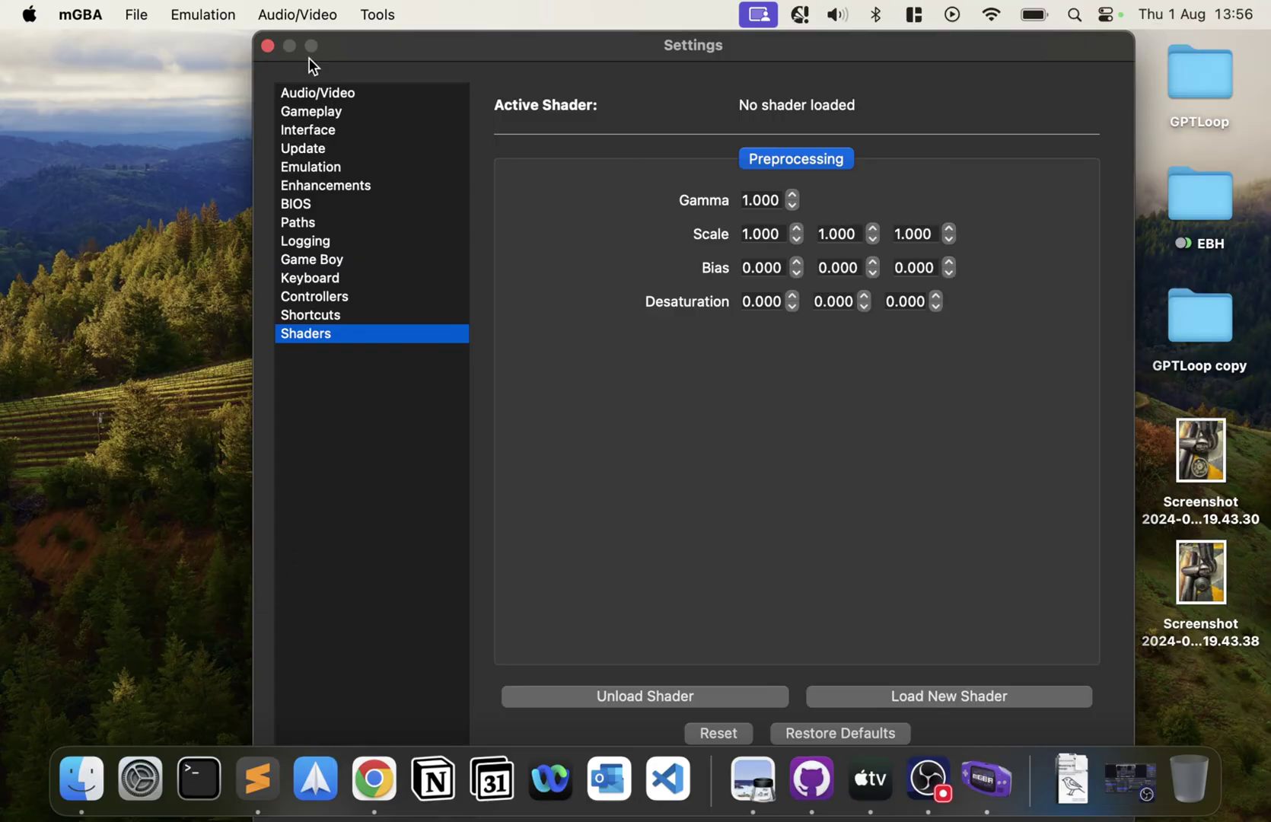
pyautogui.click(268, 46)
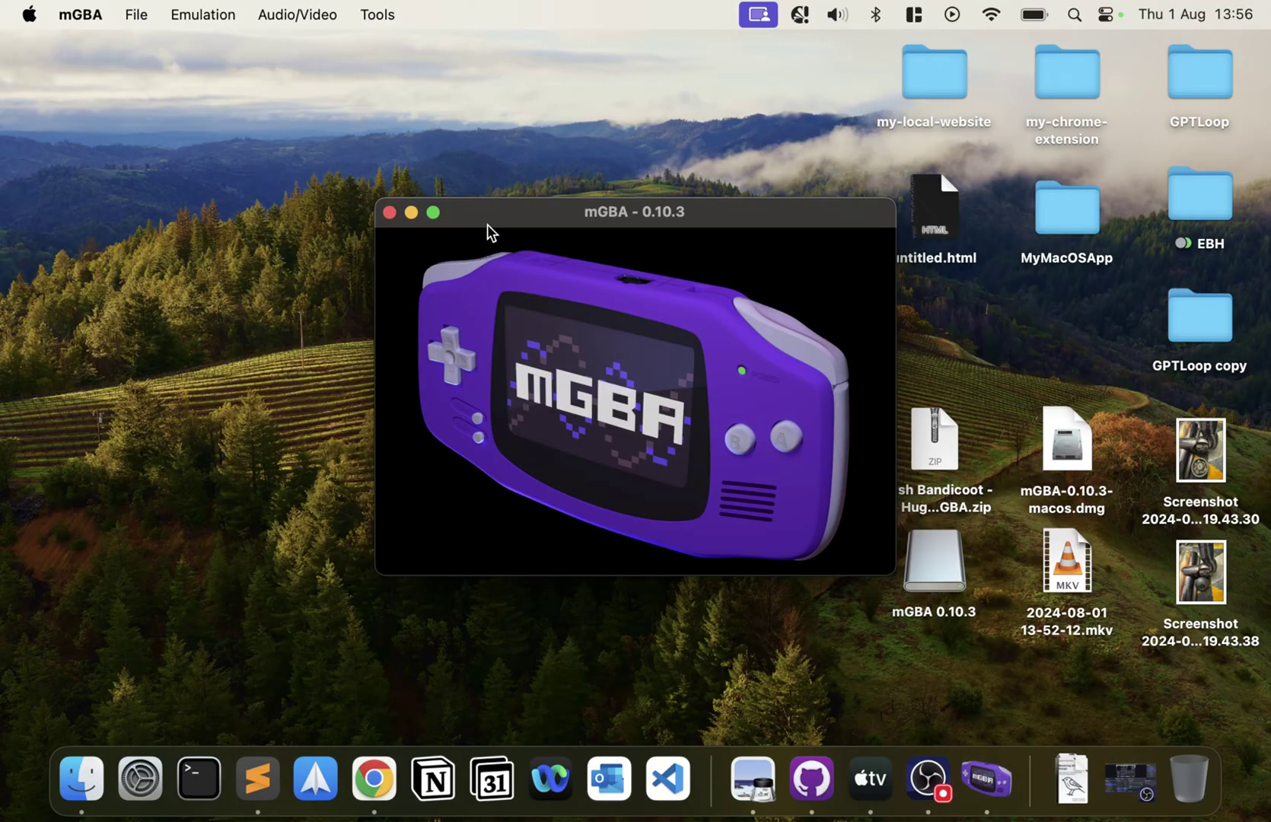
# - Reopen the emulator's preferences and set the video renderer in the Enhancements settings to OpenGL
pyautogui.click(70, 14)
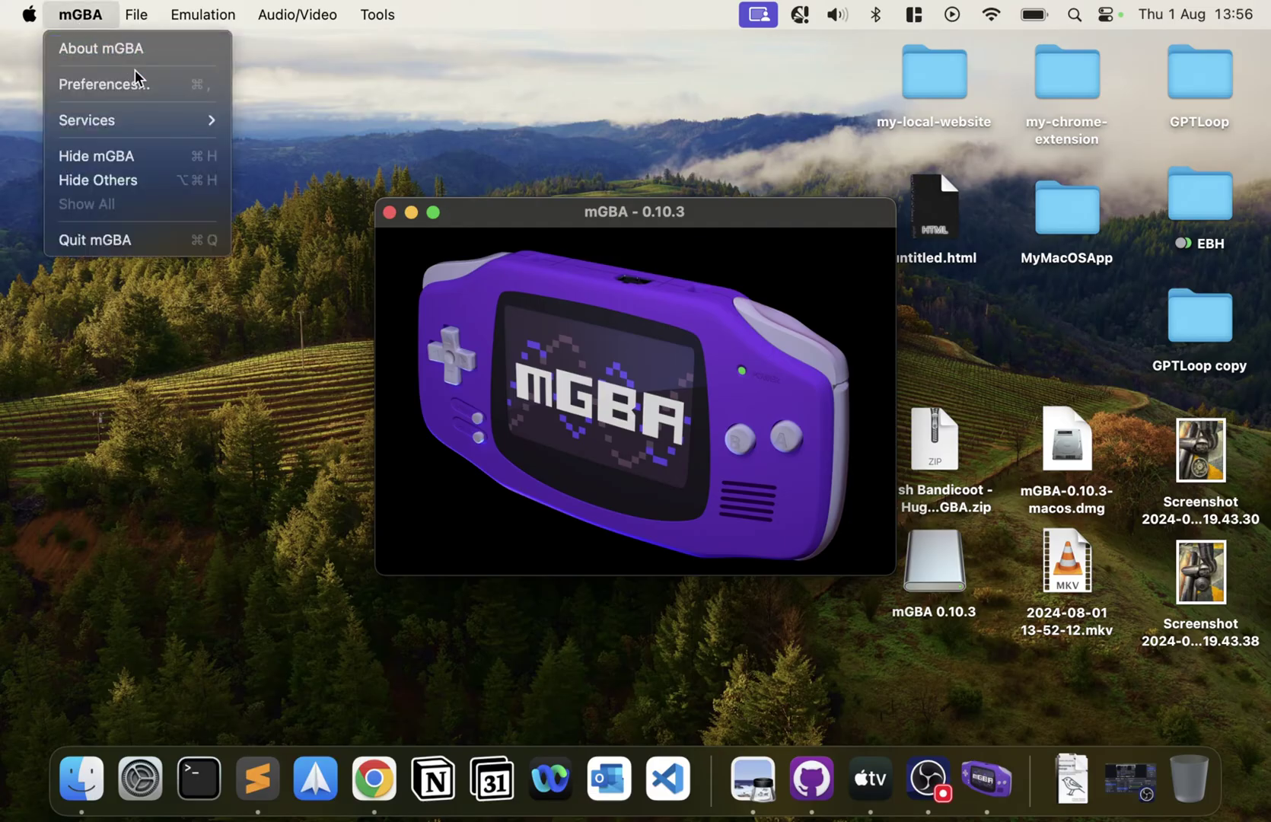
pyautogui.click(135, 82)
pyautogui.click(295, 164)
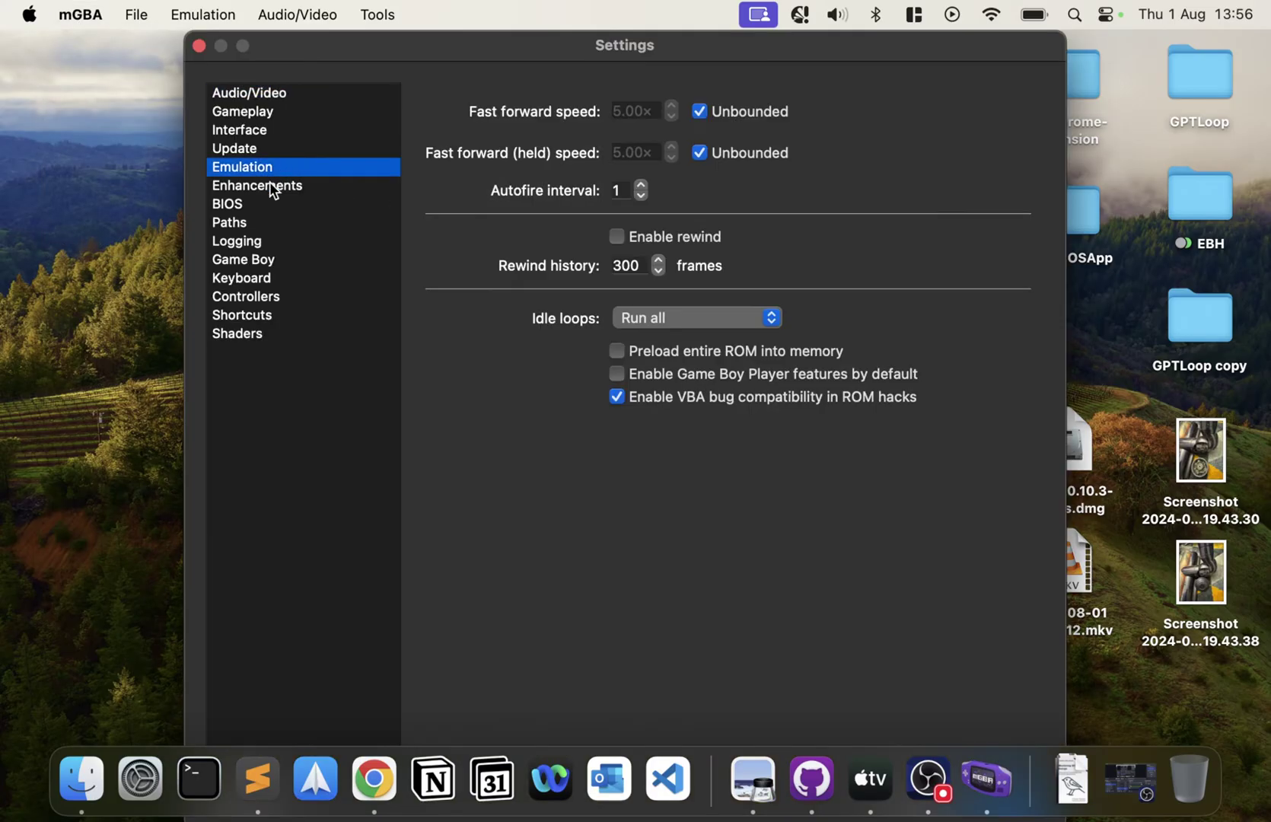
pyautogui.click(270, 187)
pyautogui.click(261, 202)
pyautogui.click(286, 186)
pyautogui.click(562, 108)
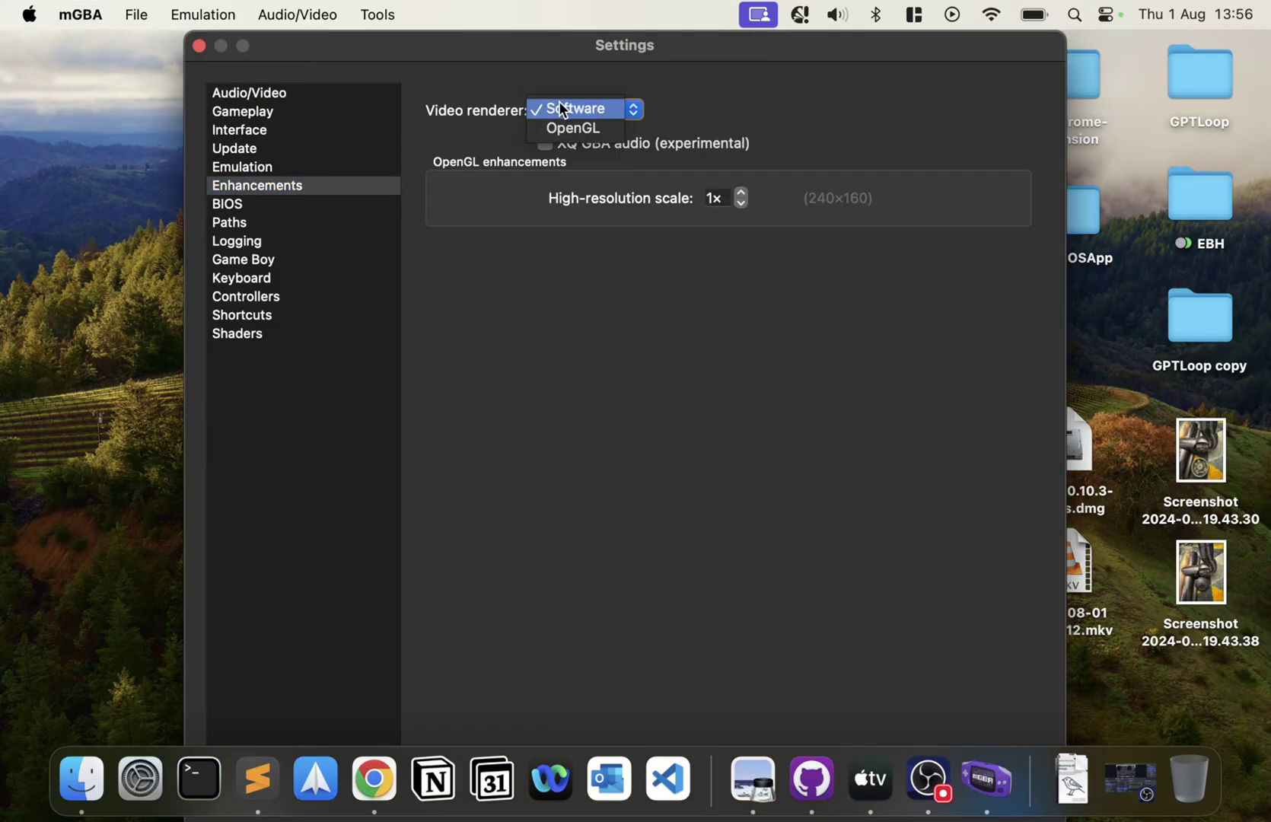
pyautogui.click(574, 128)
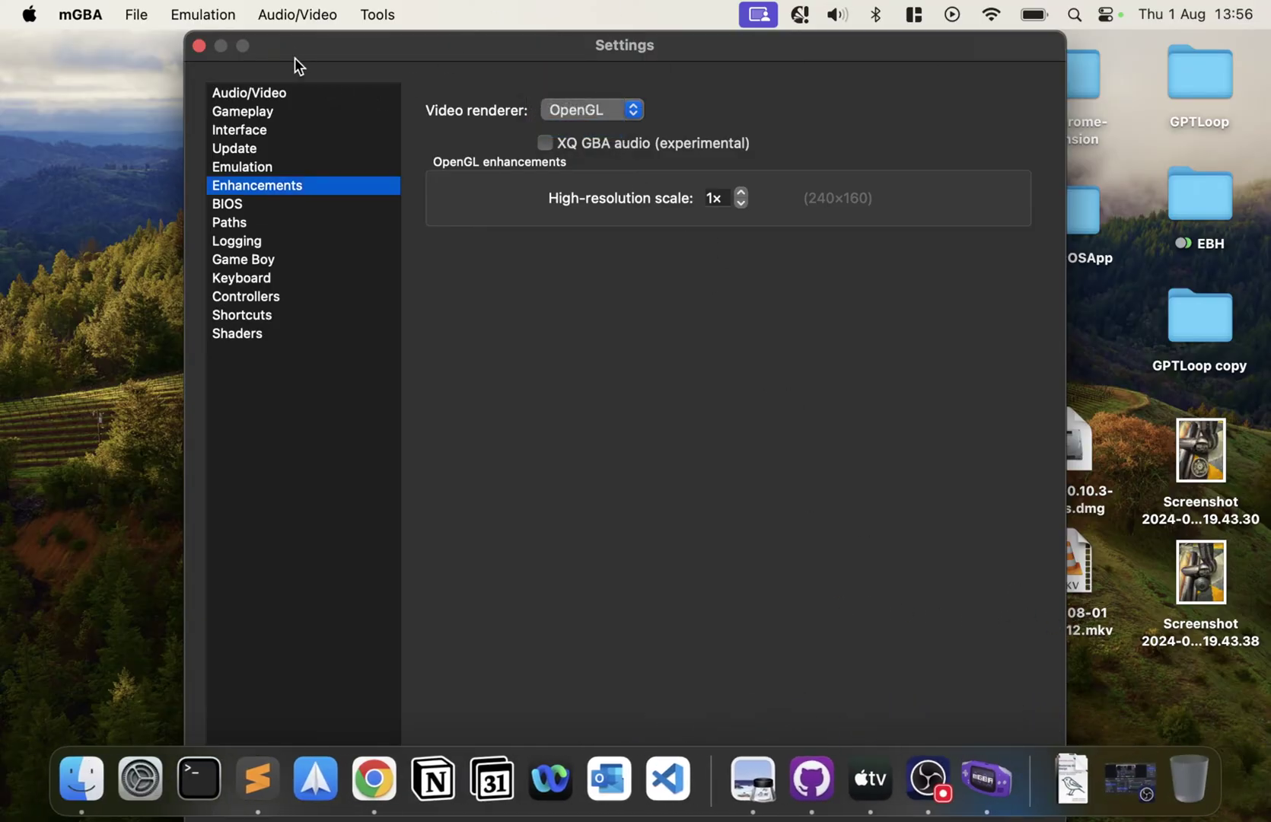
# - Move the settings window so its Apply control is reachable, apply the renderer change and dismiss the restart notice
pyautogui.moveTo(275, 48)
pyautogui.mouseDown()
pyautogui.moveTo(274, 84)
pyautogui.moveTo(274, 52)
pyautogui.moveTo(261, 70)
pyautogui.moveTo(258, 49)
pyautogui.mouseUp()
pyautogui.moveTo(491, 46); pyautogui.dragTo(312, 47)
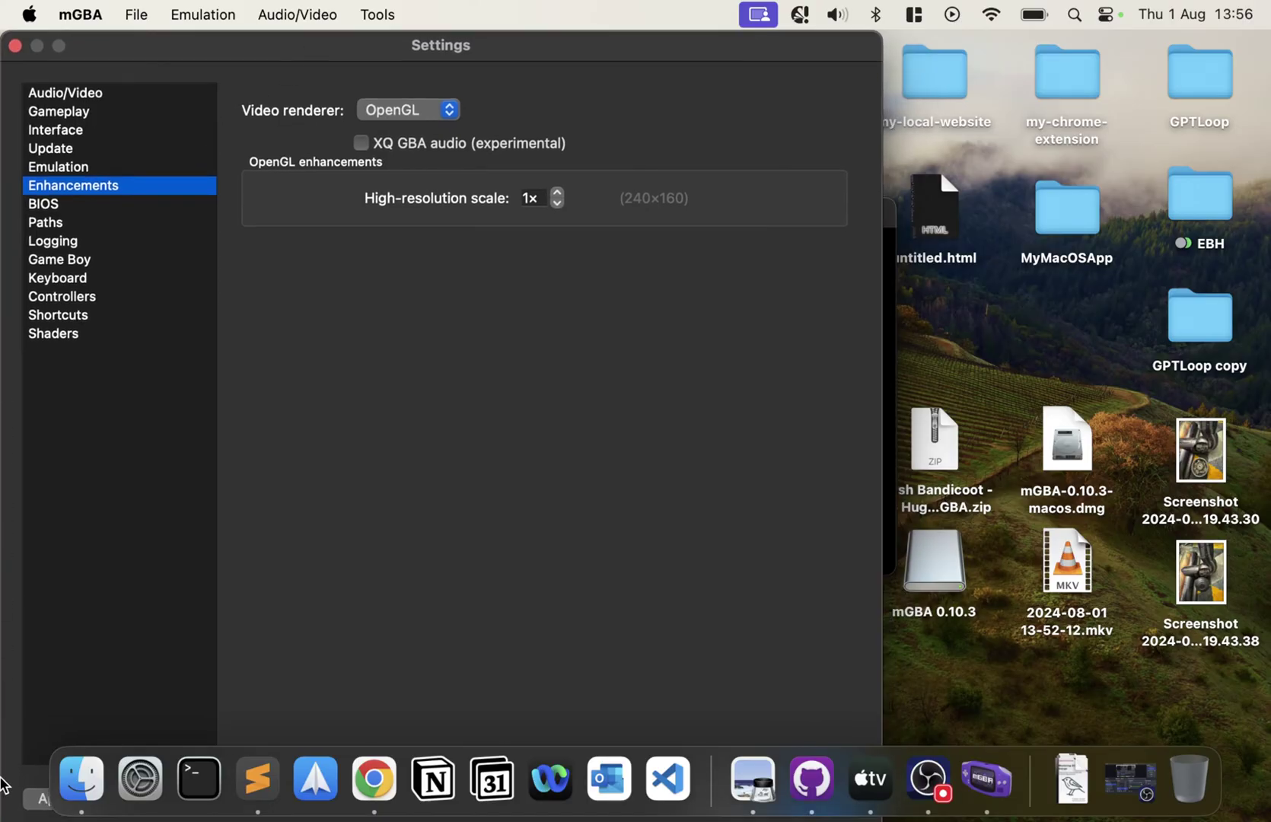
pyautogui.click(34, 799)
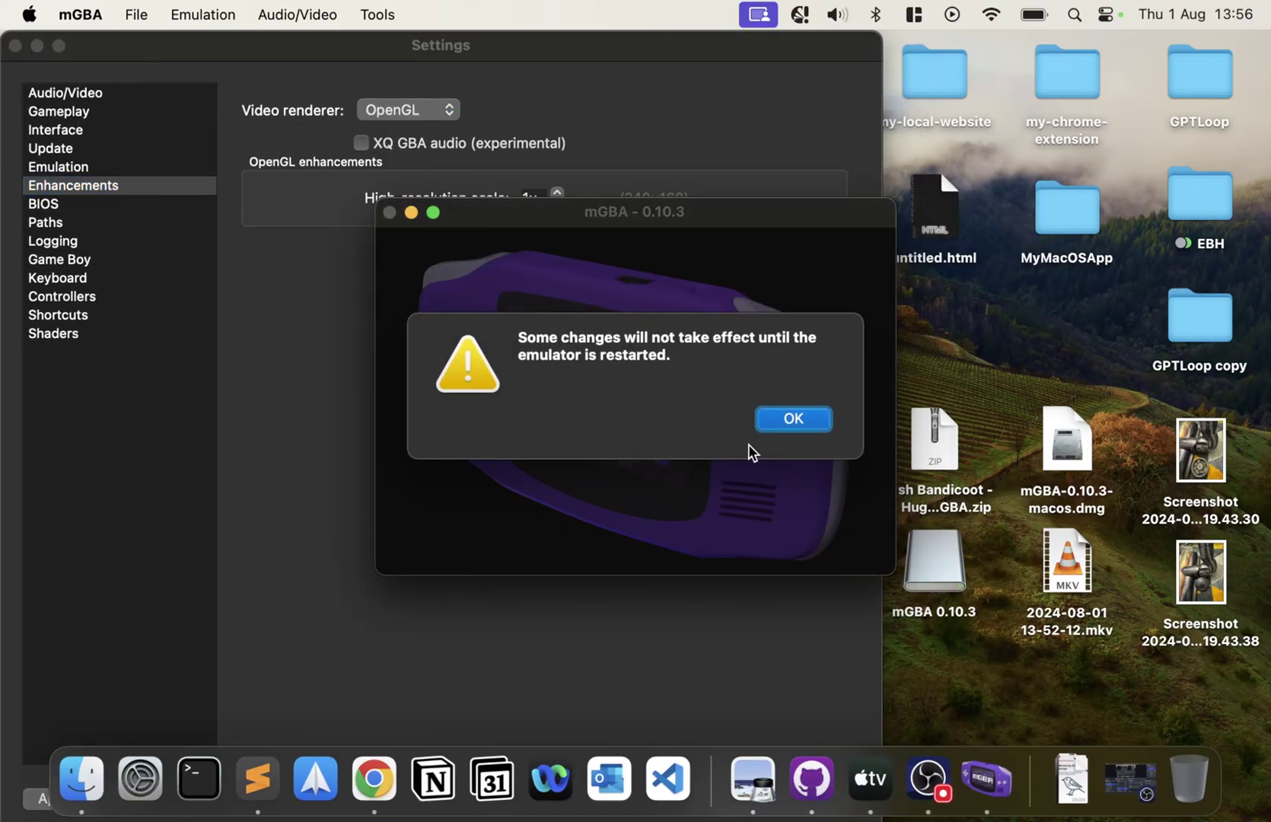
pyautogui.click(803, 421)
pyautogui.click(277, 303)
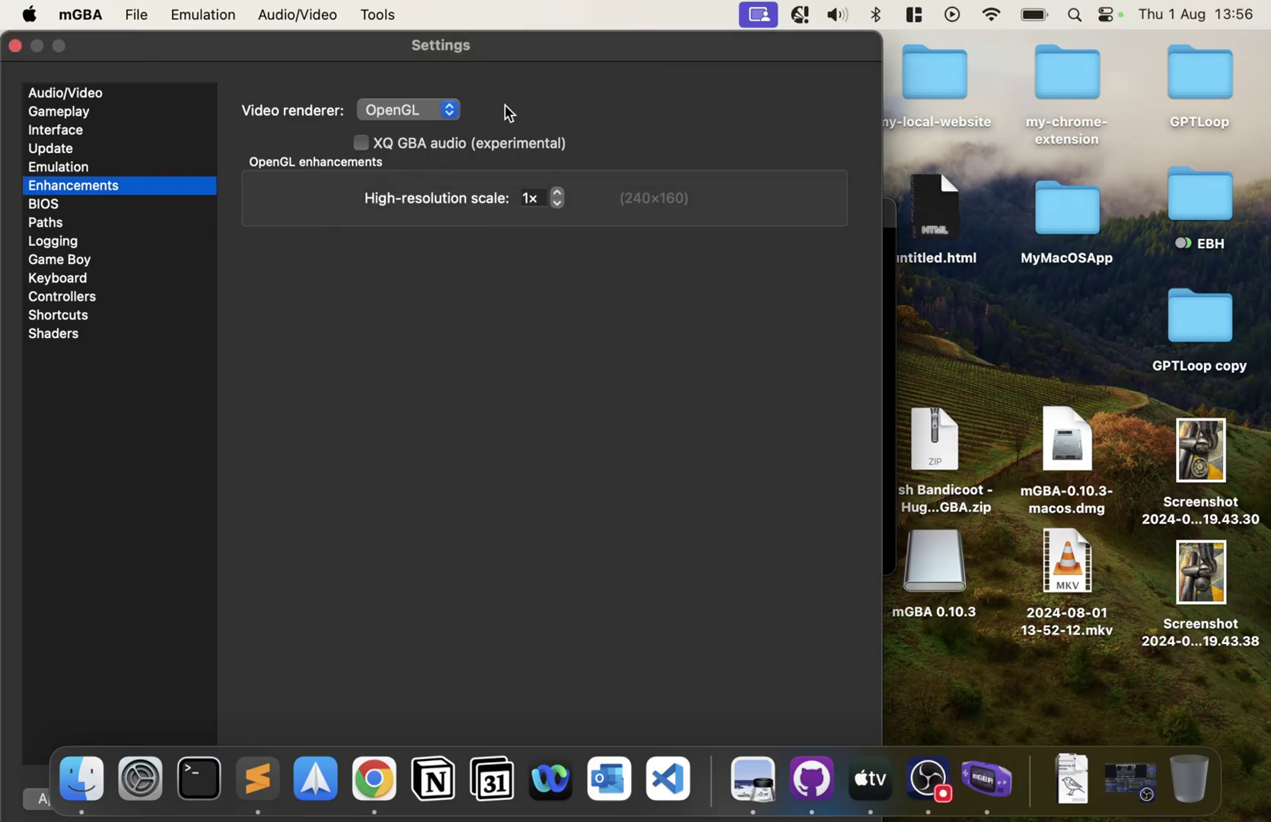
# - Set the high-resolution scale under OpenGL enhancements to 7×
pyautogui.moveTo(124, 43); pyautogui.dragTo(309, 42)
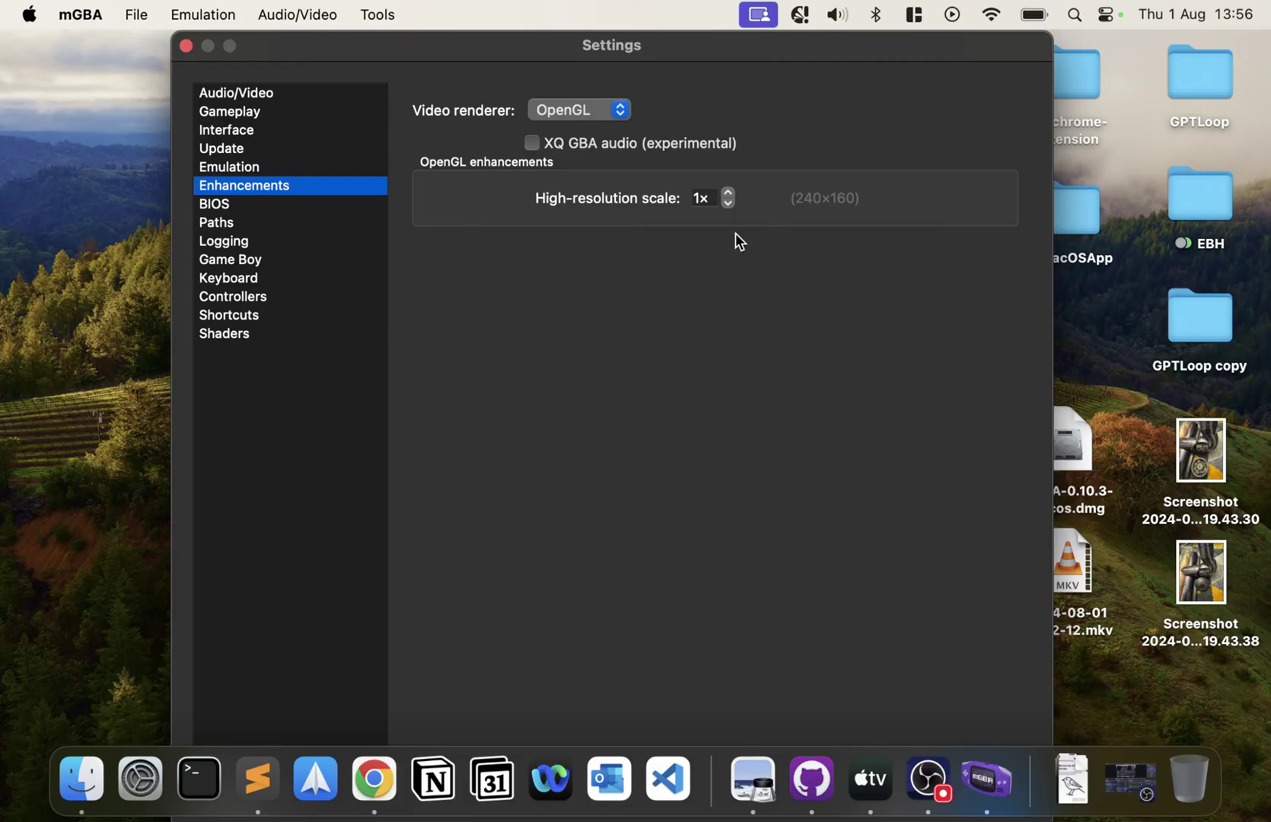
pyautogui.click(728, 193)
pyautogui.click(727, 193)
pyautogui.click(727, 194)
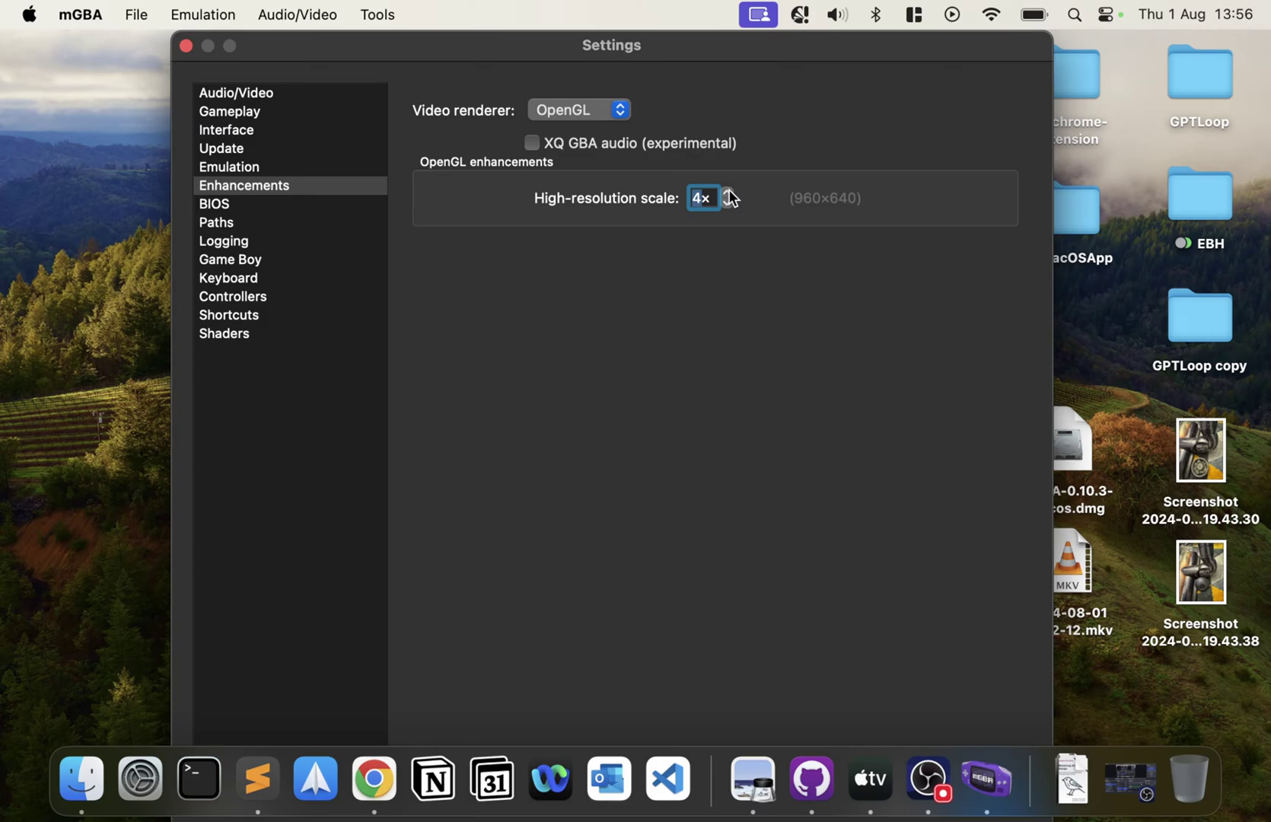
pyautogui.click(728, 193)
pyautogui.click(726, 193)
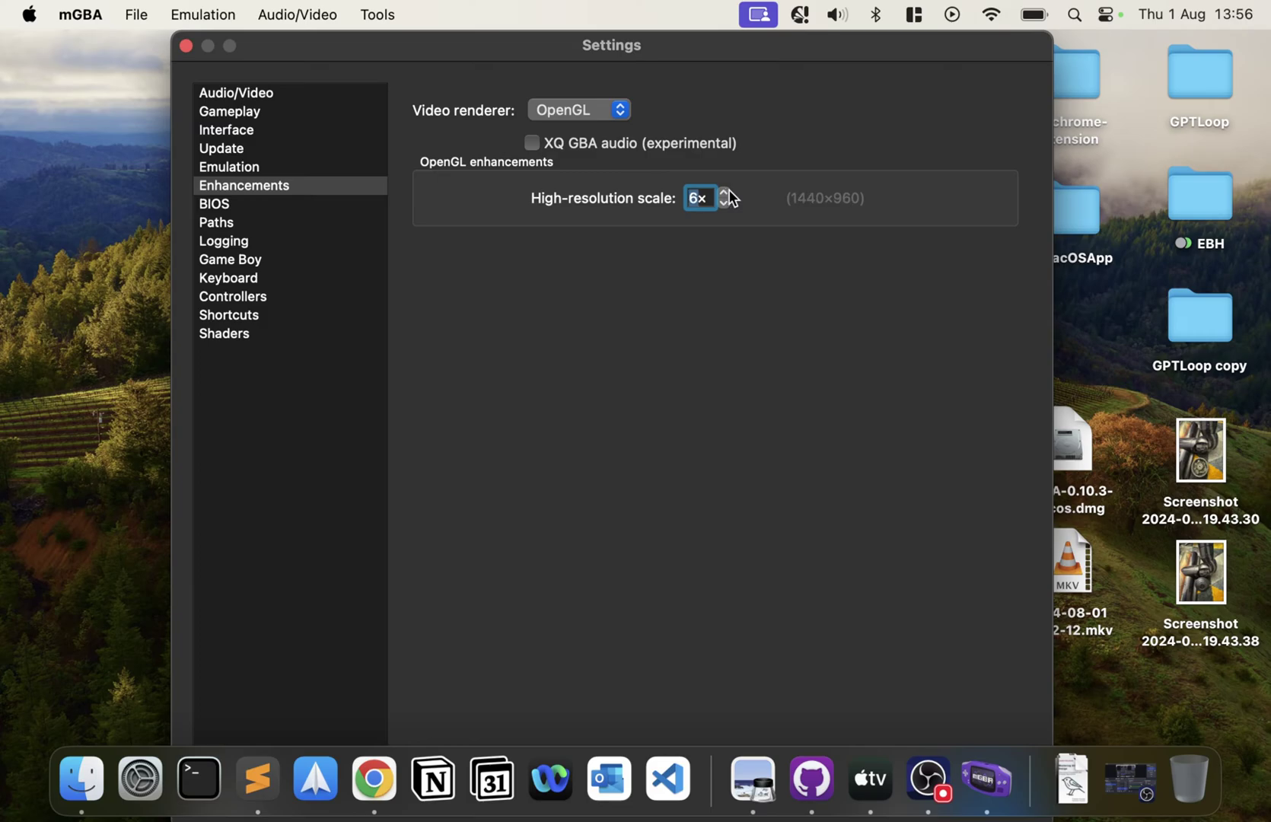
pyautogui.click(725, 193)
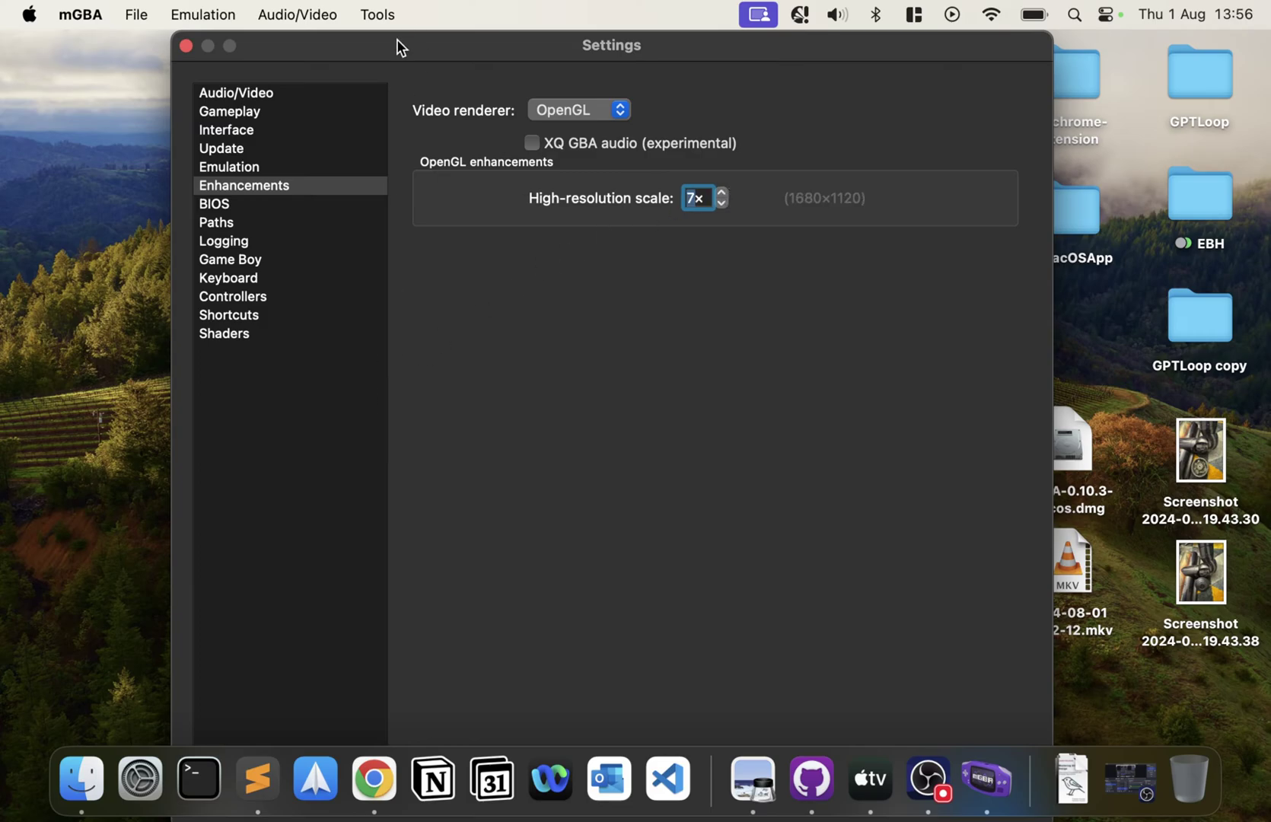
# - Apply the high-resolution scale change, dismiss the restart notice and close the settings
pyautogui.moveTo(396, 39); pyautogui.dragTo(223, 26)
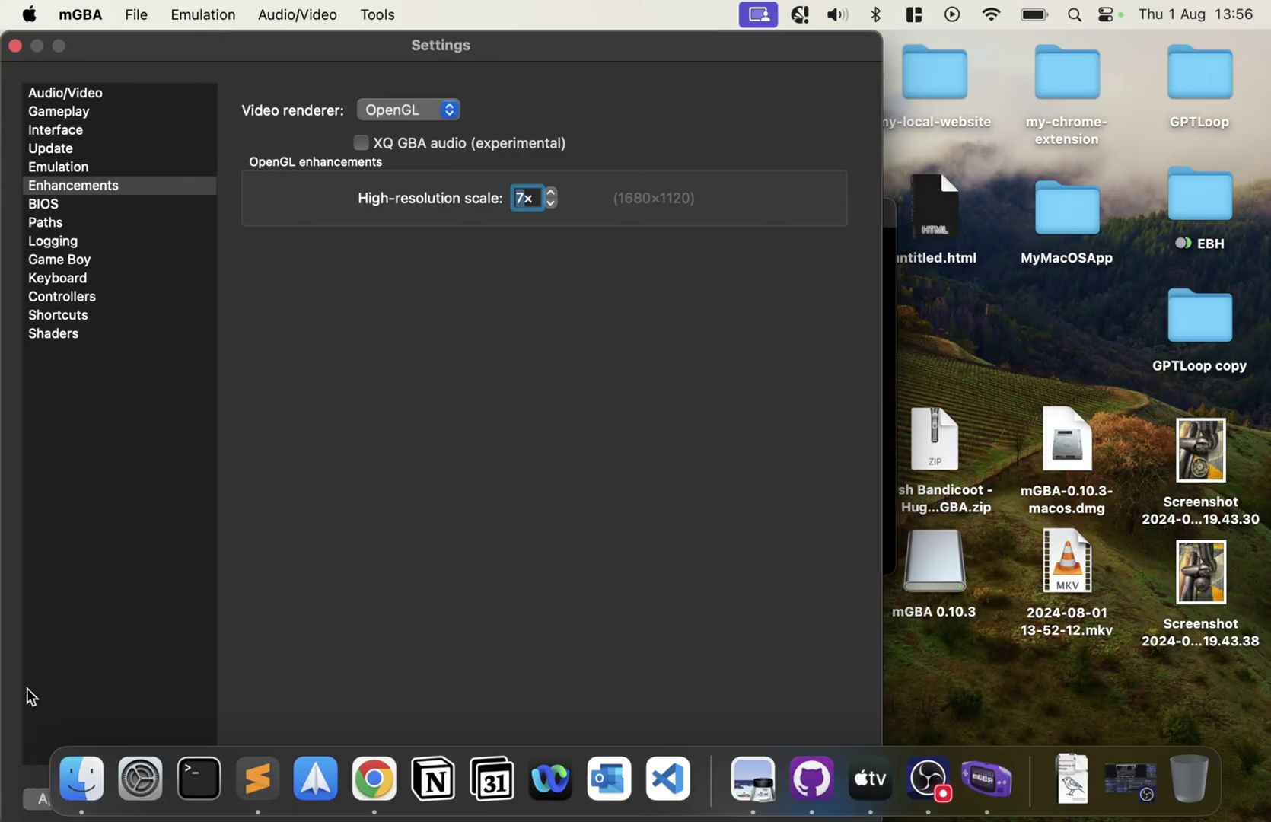
pyautogui.click(37, 798)
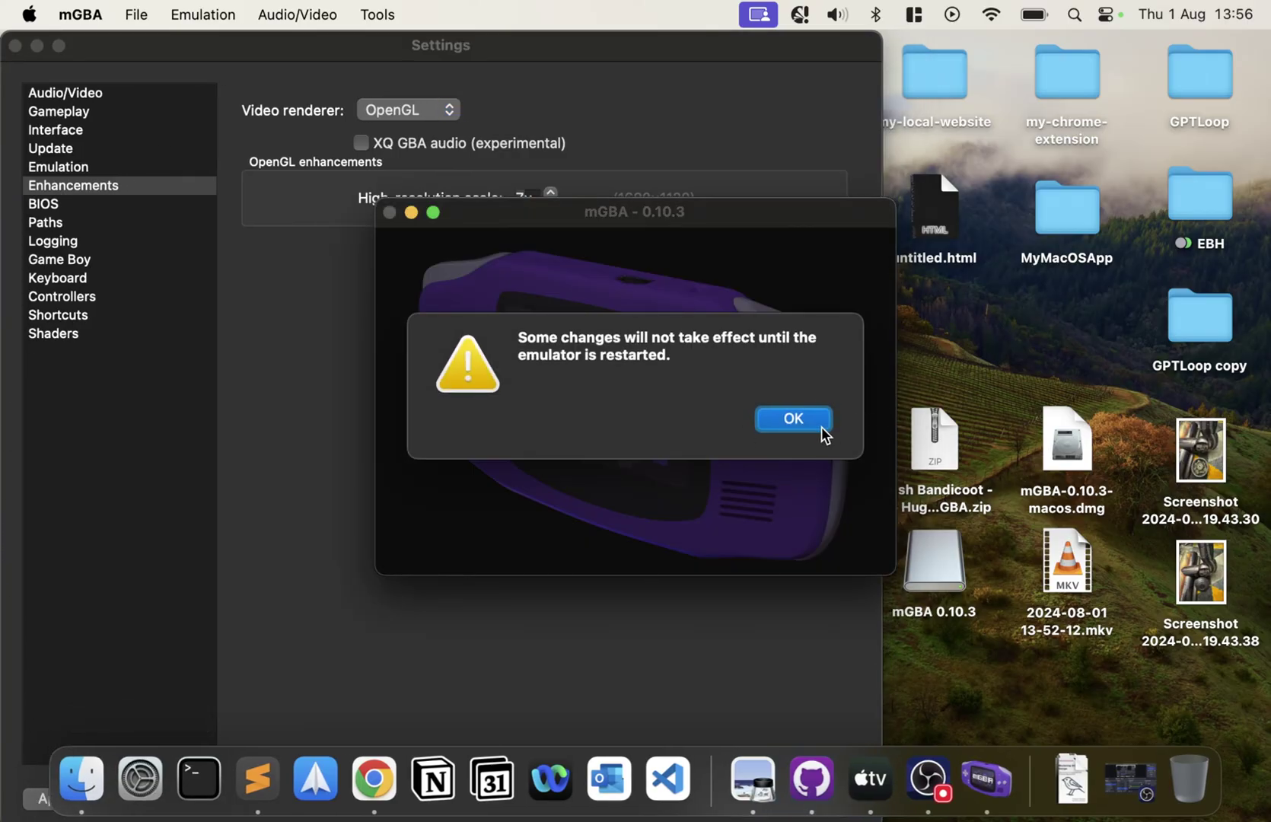
pyautogui.click(817, 424)
pyautogui.click(15, 45)
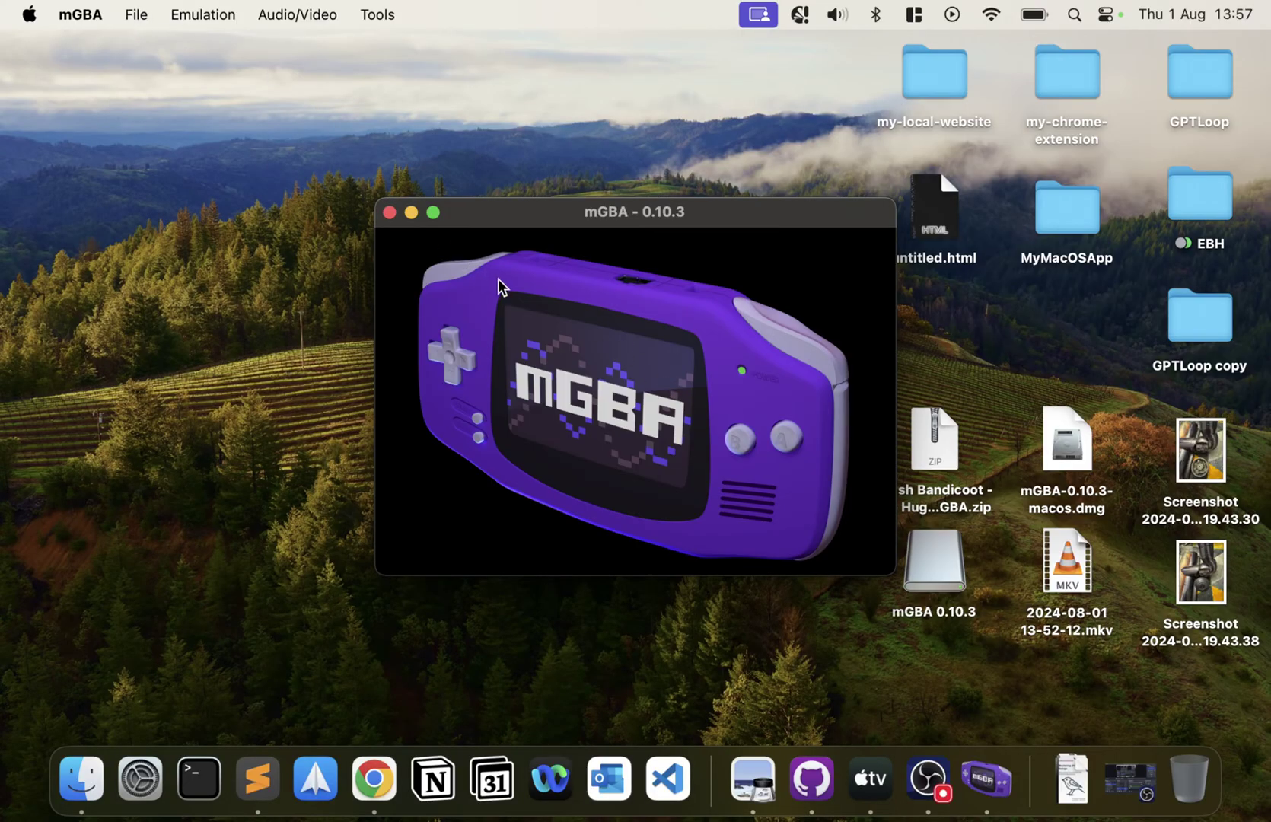
# - Restart the emulator by quitting mGBA and launching it again through a Spotlight search for "mgba"
pyautogui.press('super+q')
pyautogui.press('super+space')
pyautogui.write('mgba')
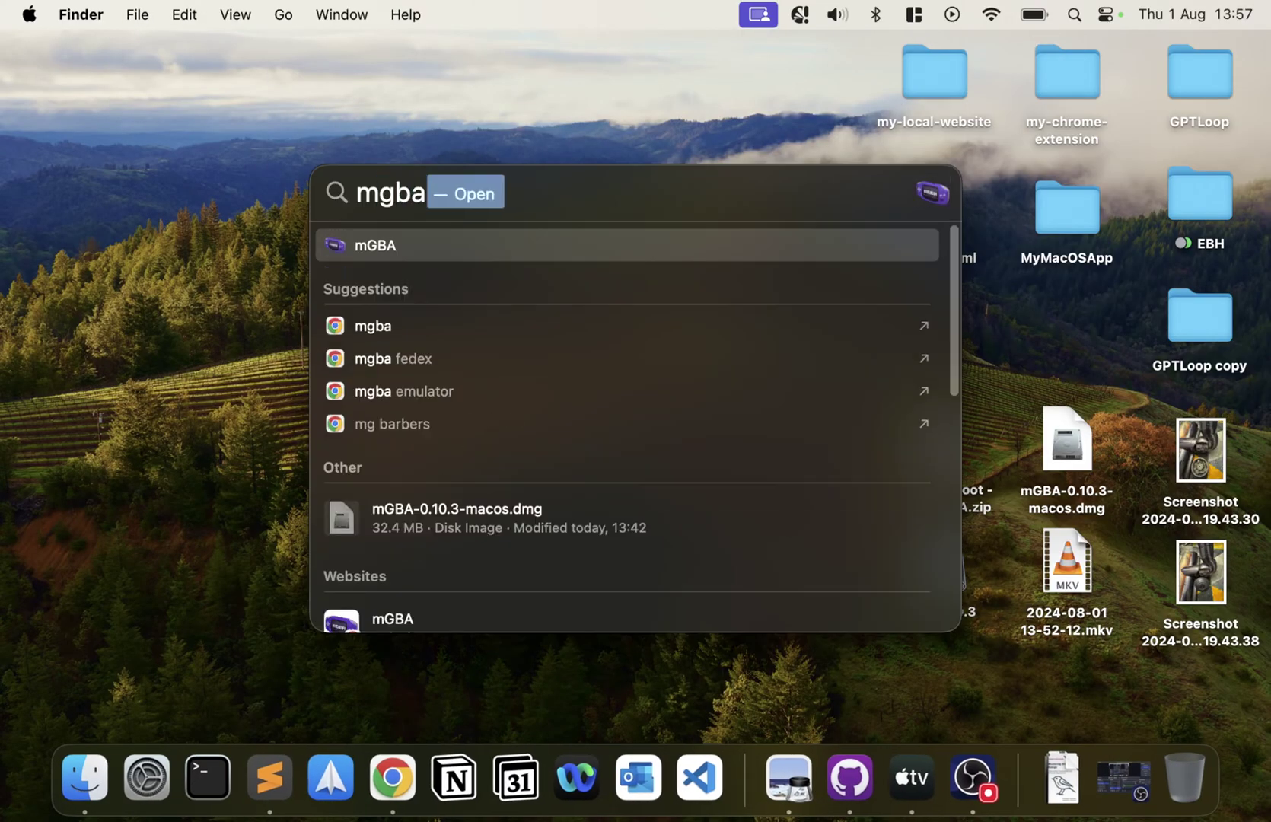
pyautogui.press('Return')
# - Add the GBA folder inside Documents > ROMS to the emulator's game library
pyautogui.click(134, 15)
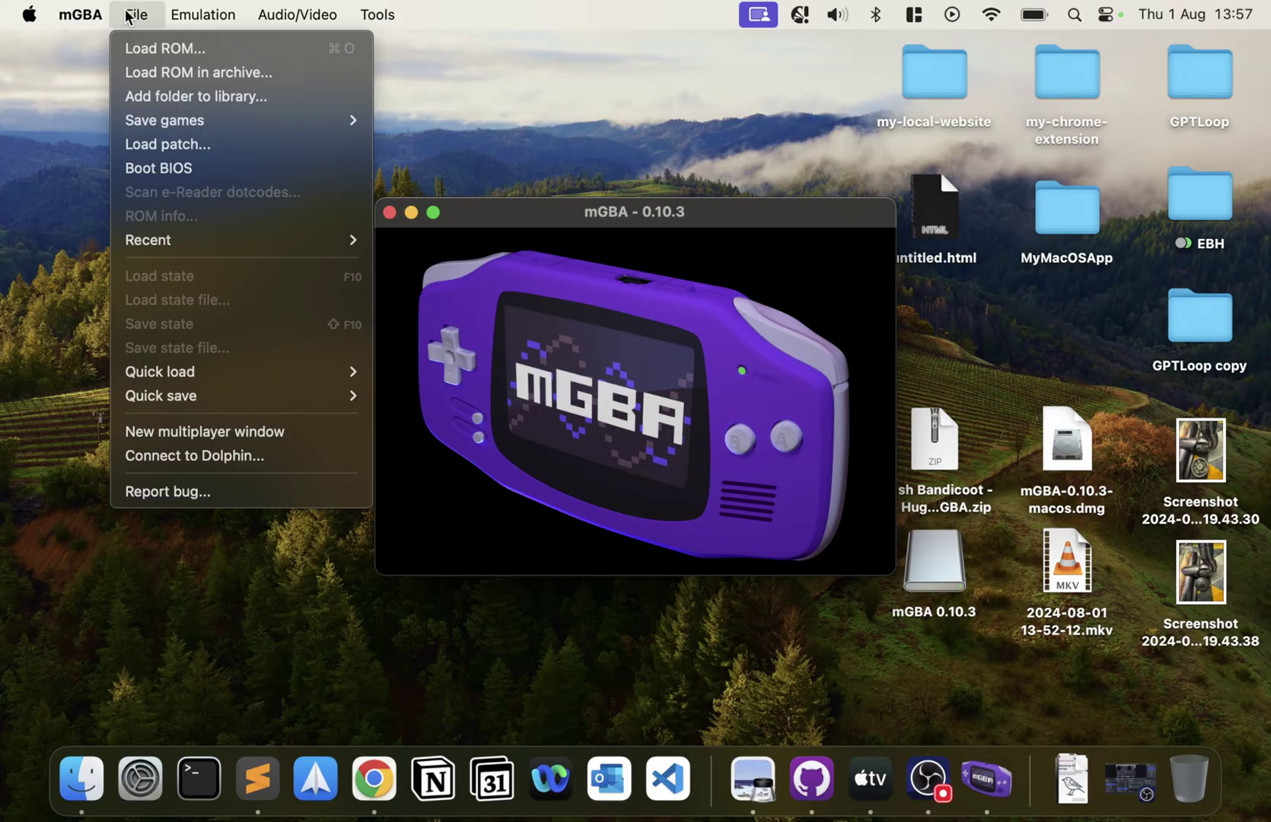
pyautogui.click(170, 95)
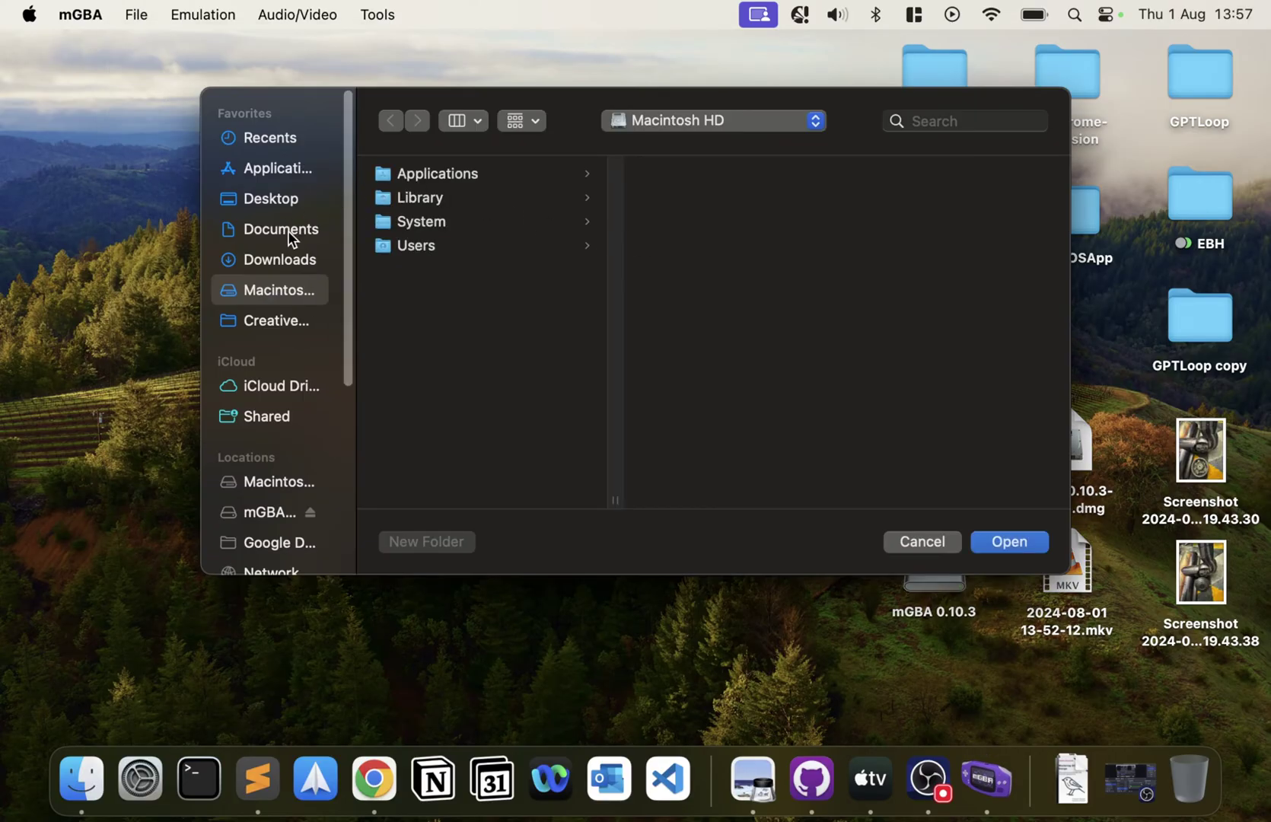
pyautogui.click(287, 231)
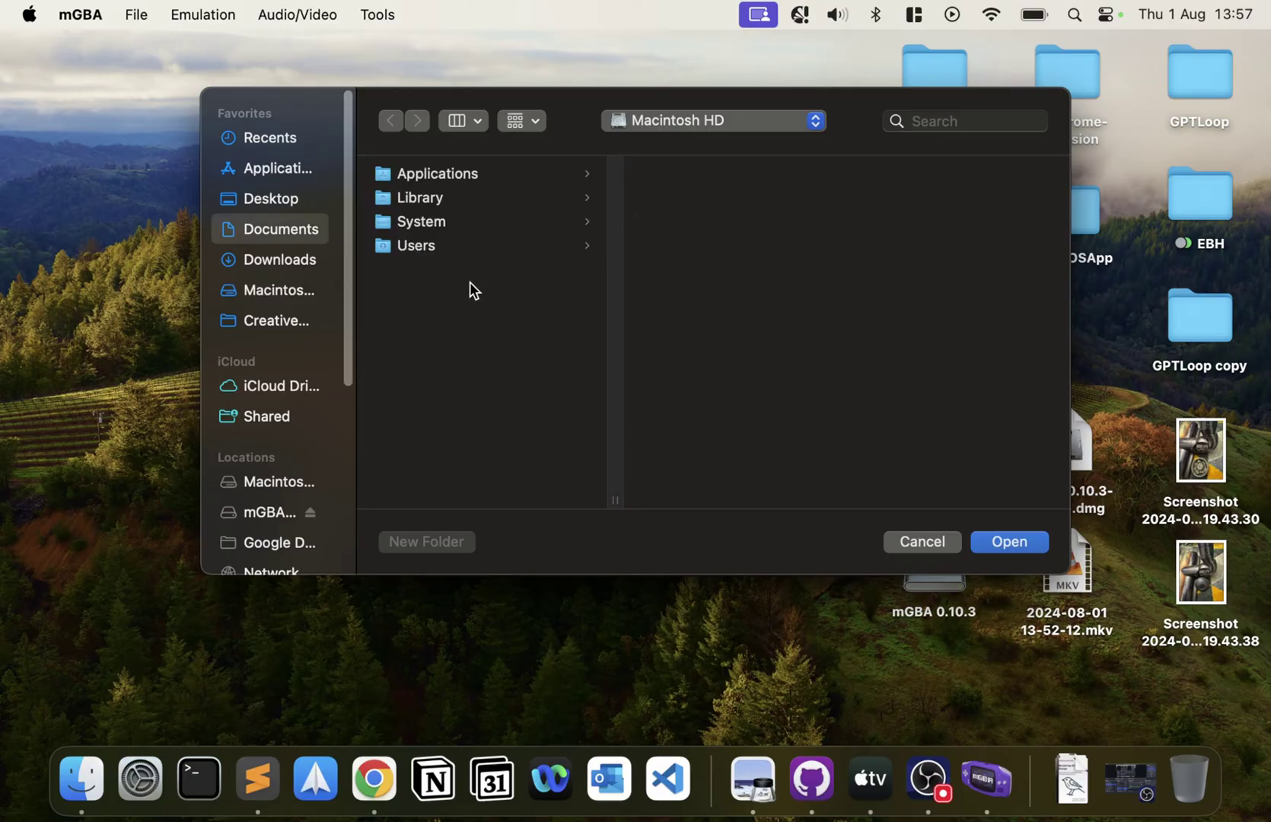
pyautogui.click(699, 291)
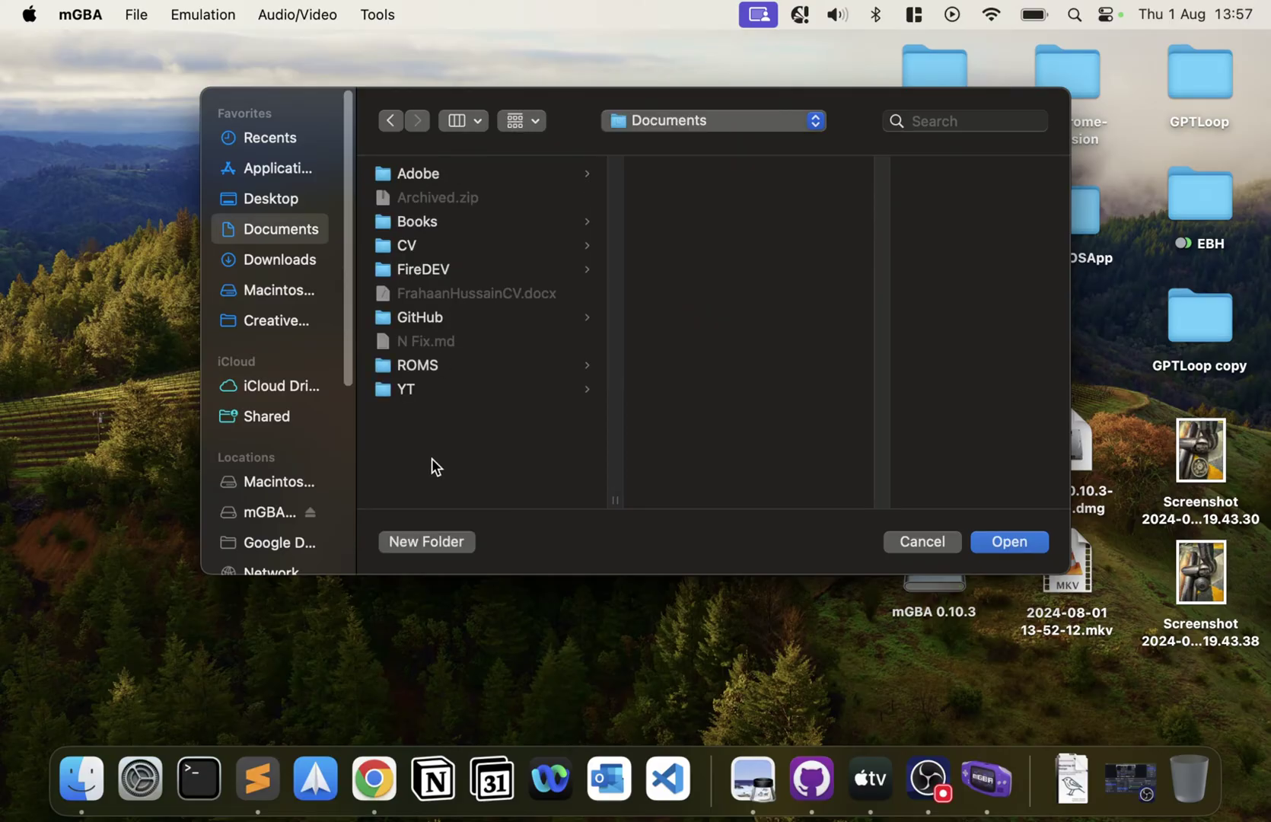
pyautogui.click(406, 371)
pyautogui.press('Right')
pyautogui.press('Down')
pyautogui.press('Down')
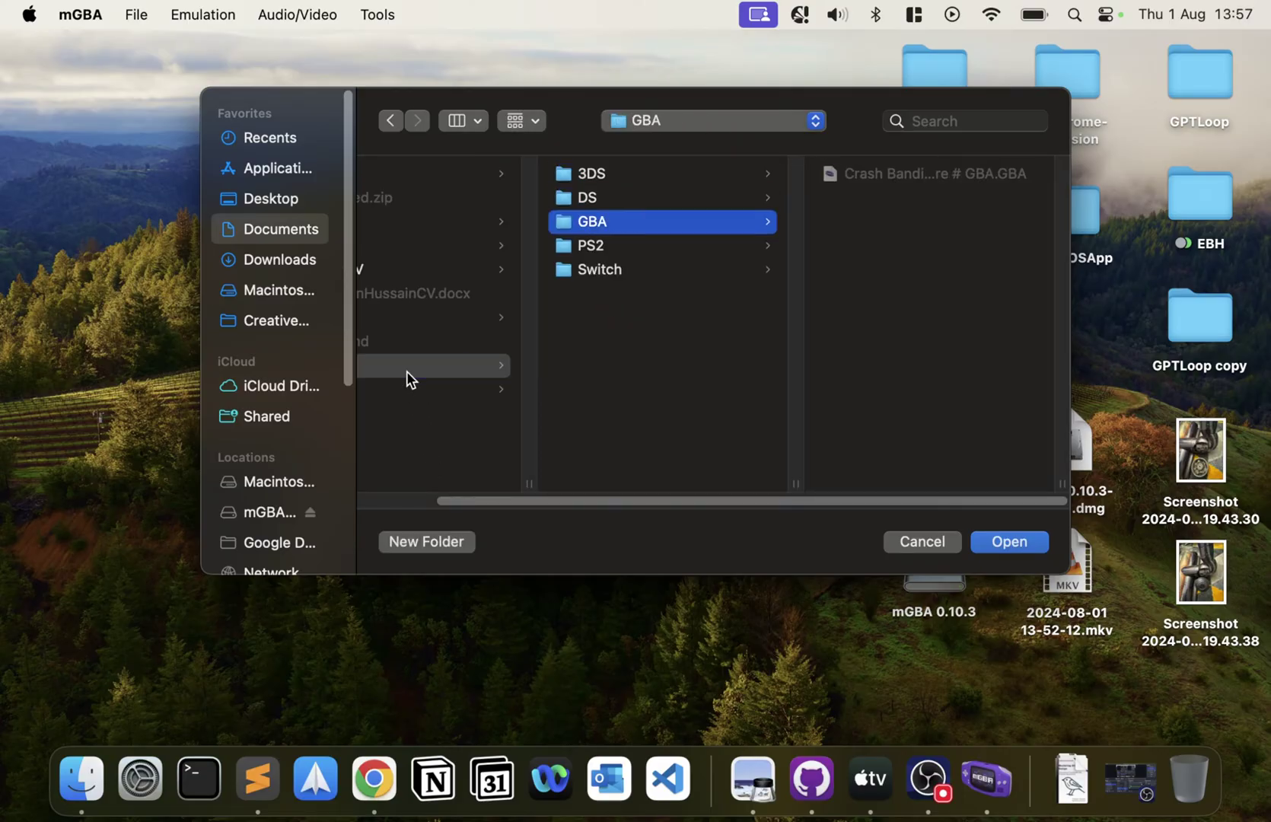
pyautogui.press('Down')
pyautogui.press('Up')
pyautogui.click(1032, 548)
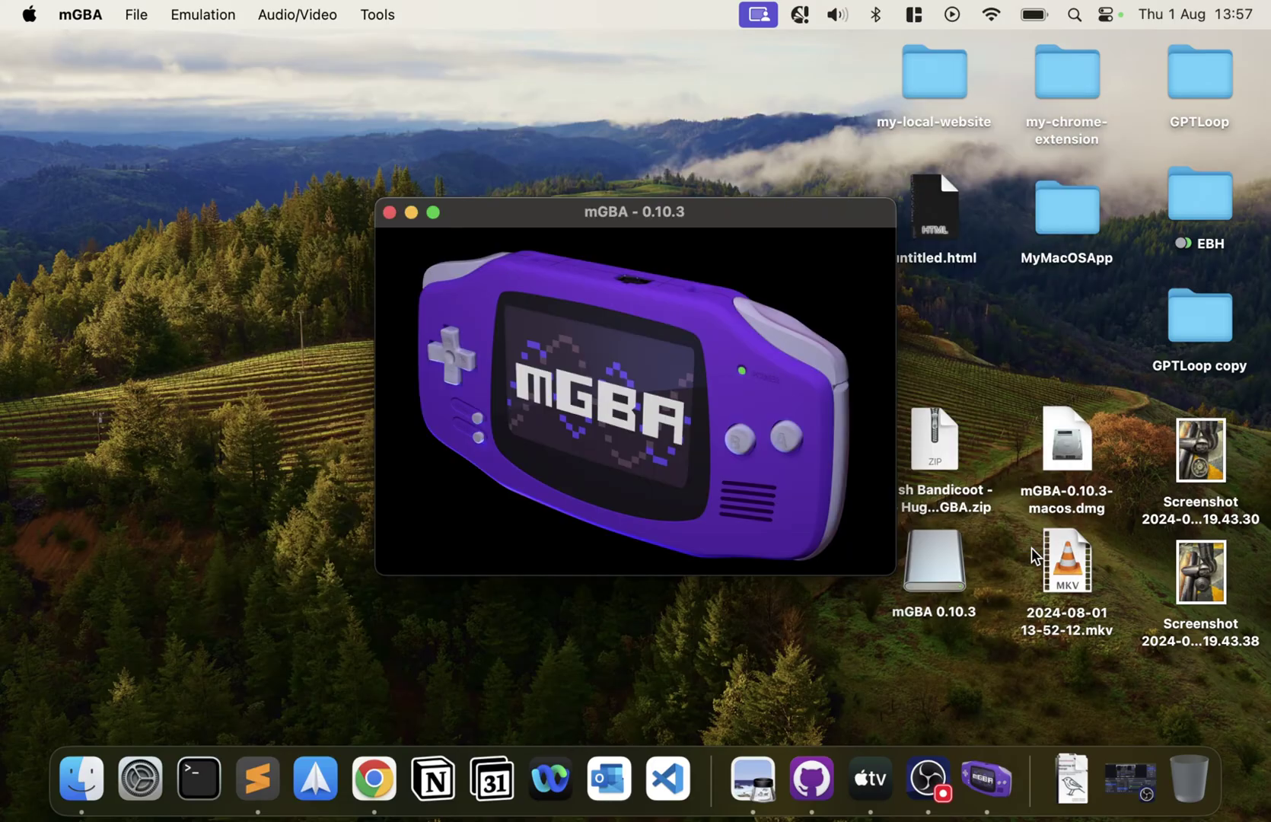
pyautogui.click(137, 15)
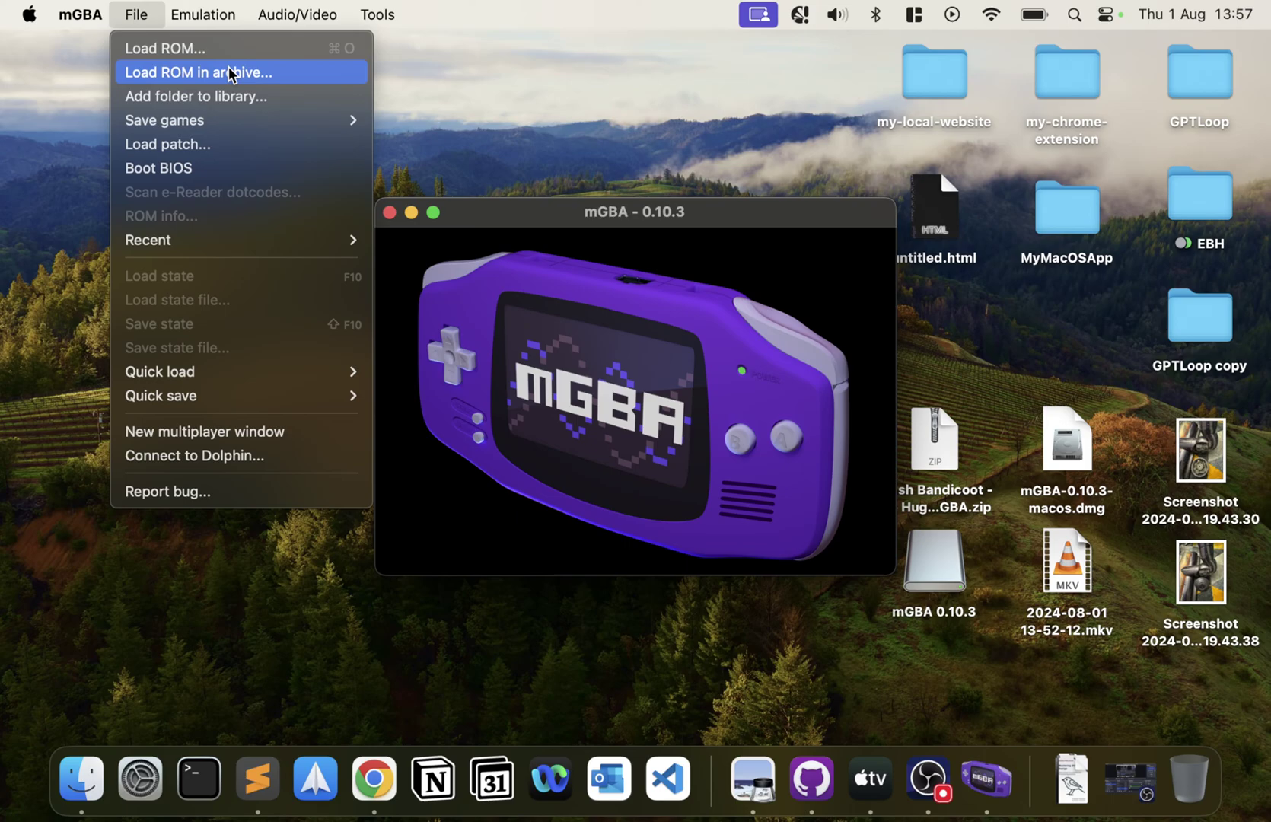
pyautogui.moveTo(298, 15)
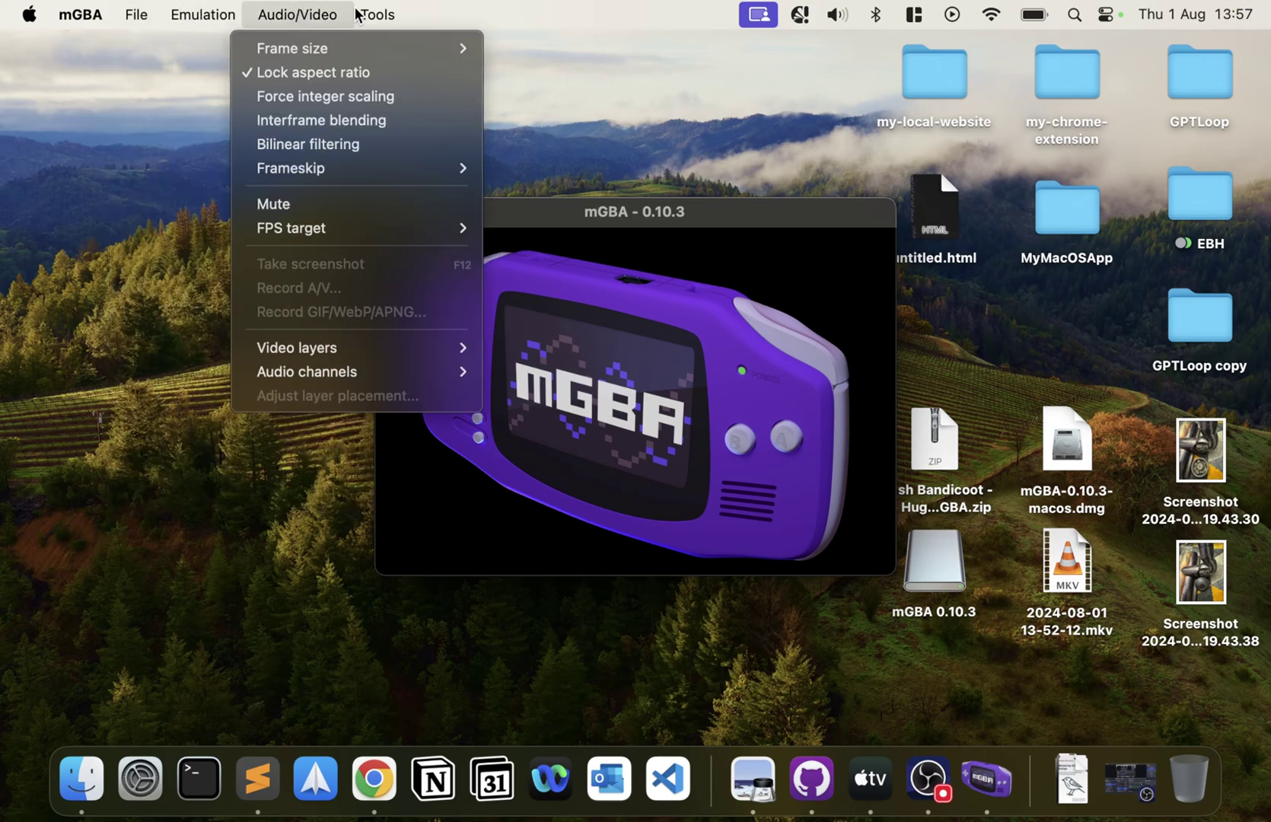
pyautogui.moveTo(94, 7)
pyautogui.moveTo(136, 14)
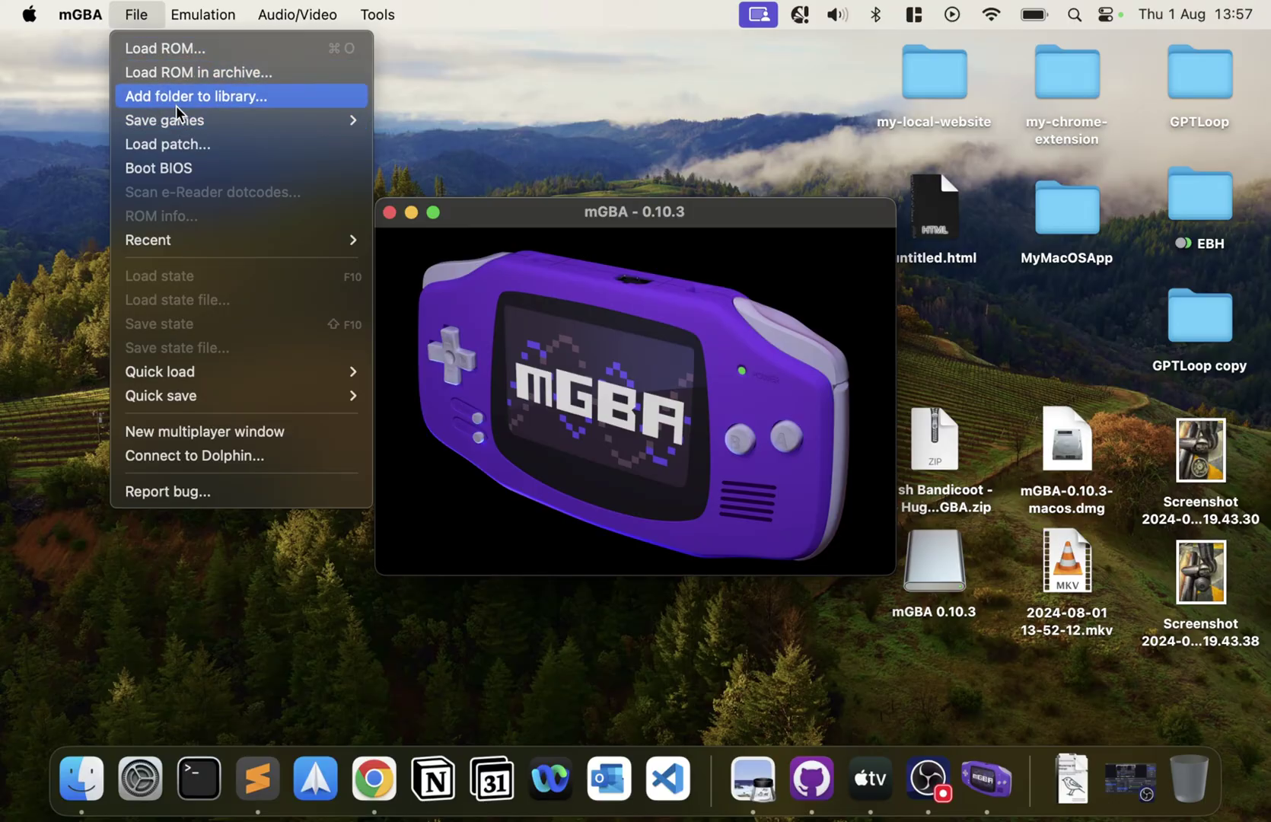
pyautogui.click(485, 443)
# - Load the Crash Bandicoot ROM from the GBA folder inside ROMS and enlarge the emulator window to fill the screen
pyautogui.click(127, 16)
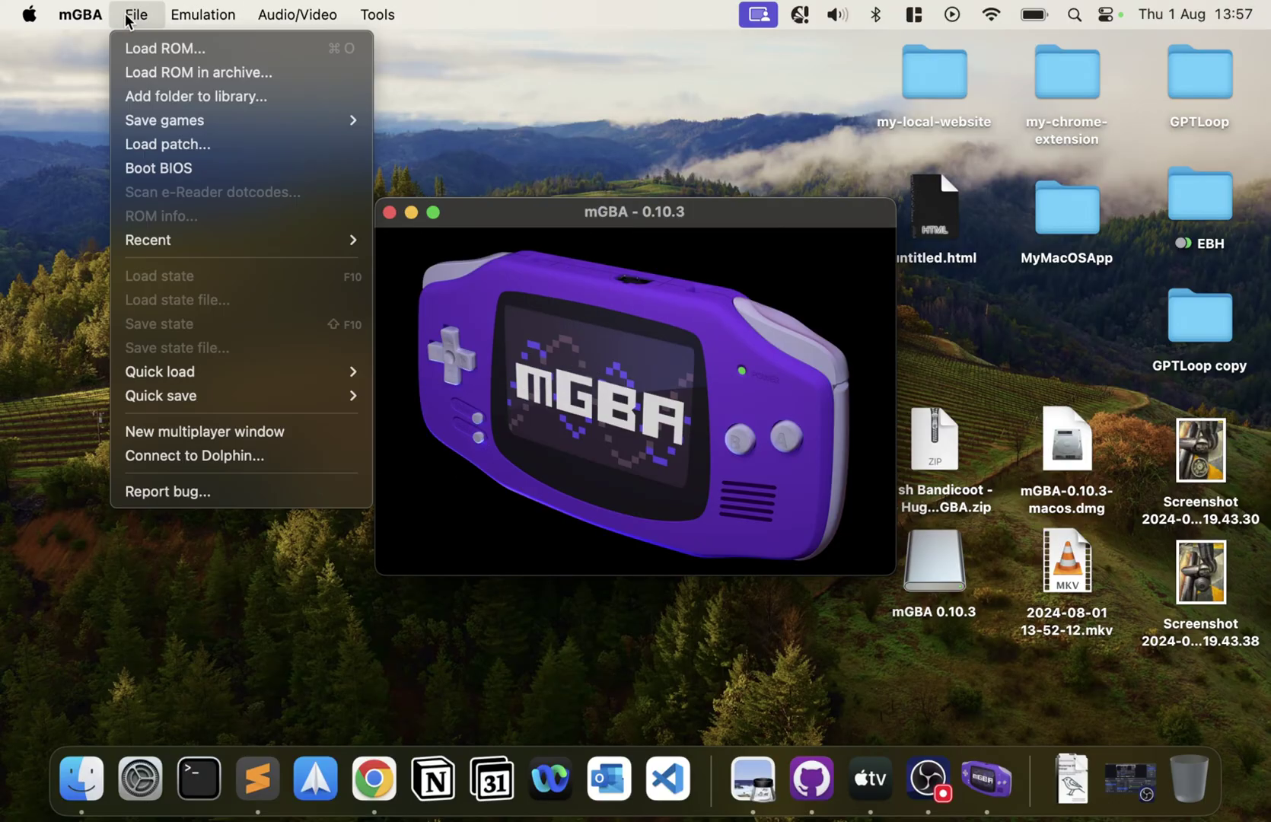
pyautogui.click(158, 49)
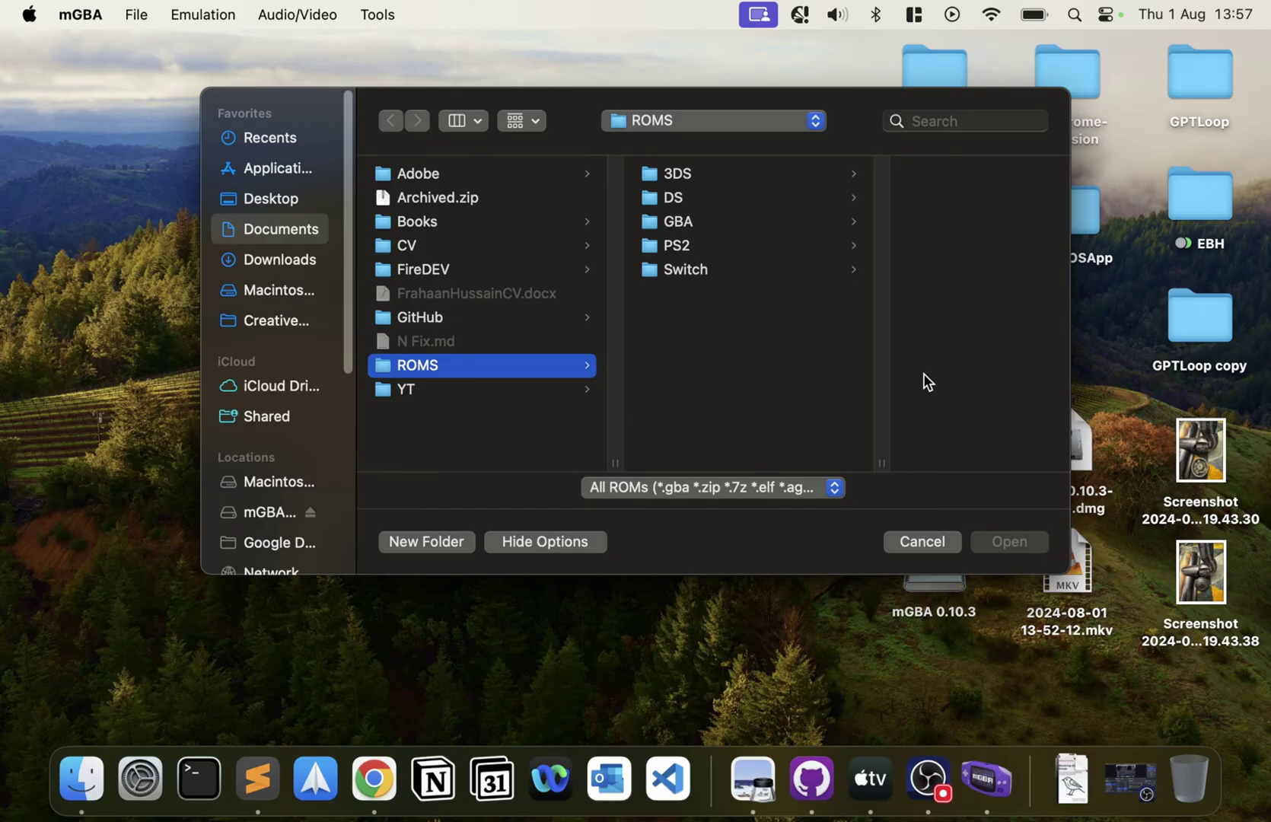
pyautogui.click(722, 214)
pyautogui.press('Right')
pyautogui.press('Return')
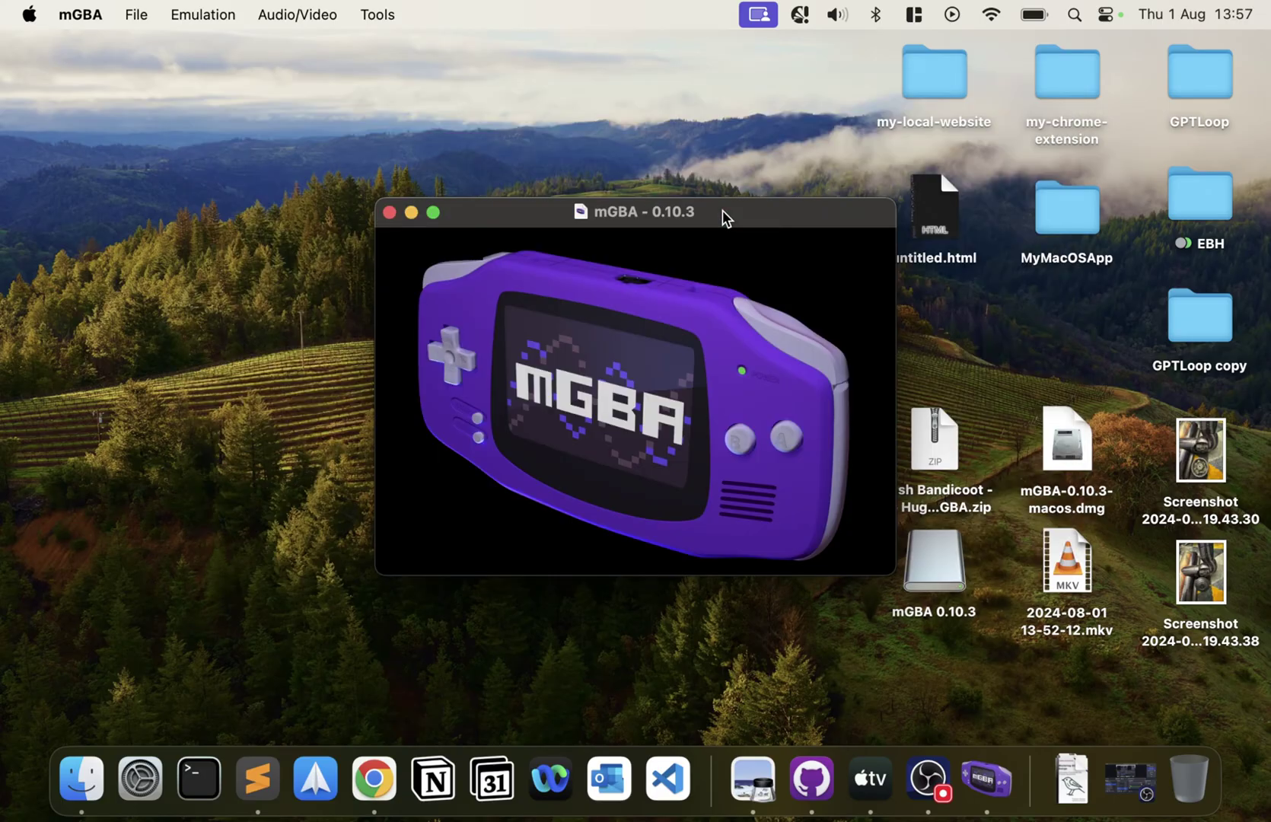
pyautogui.doubleClick(563, 42)
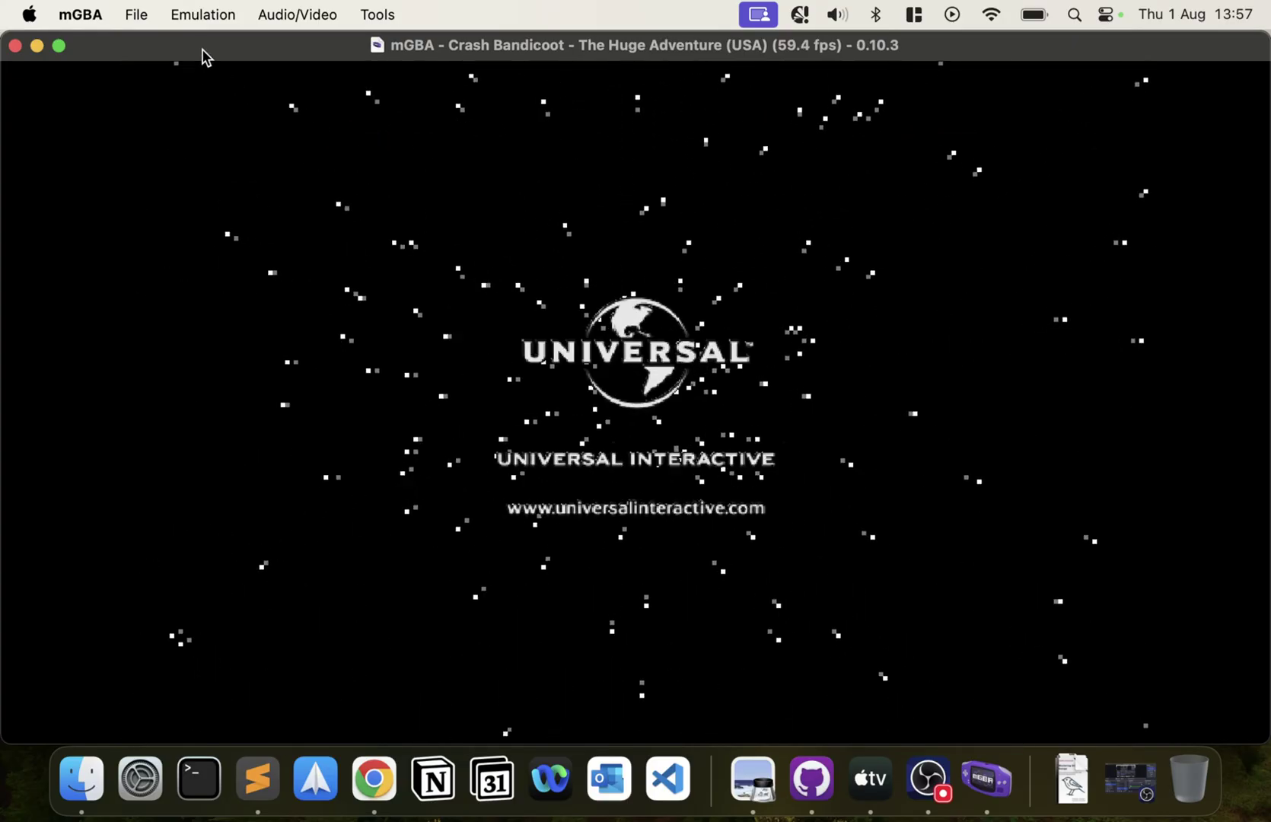
# - Mute the Mac's sound, start a new game and continue past the save screen to the level selection
pyautogui.press('XF86AudioRaiseVolume')
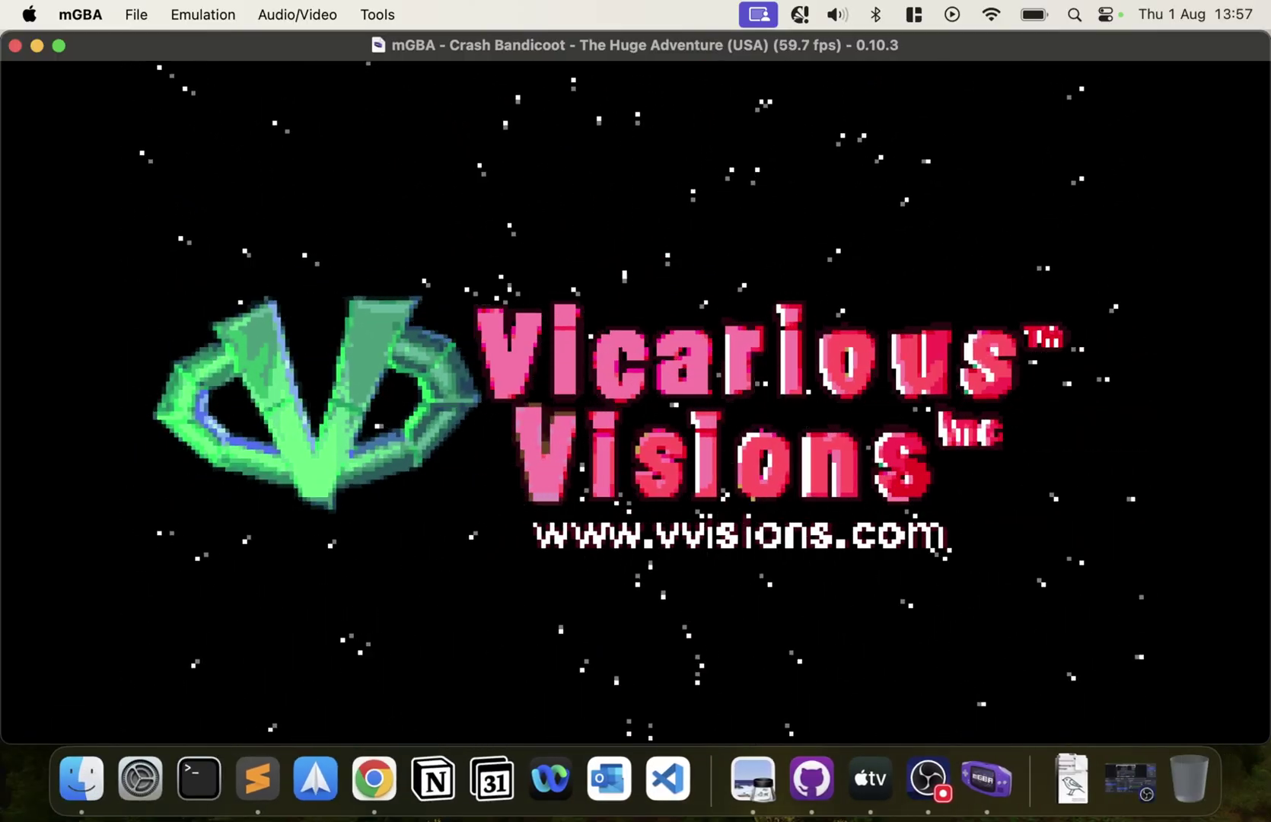
pyautogui.press('F10')
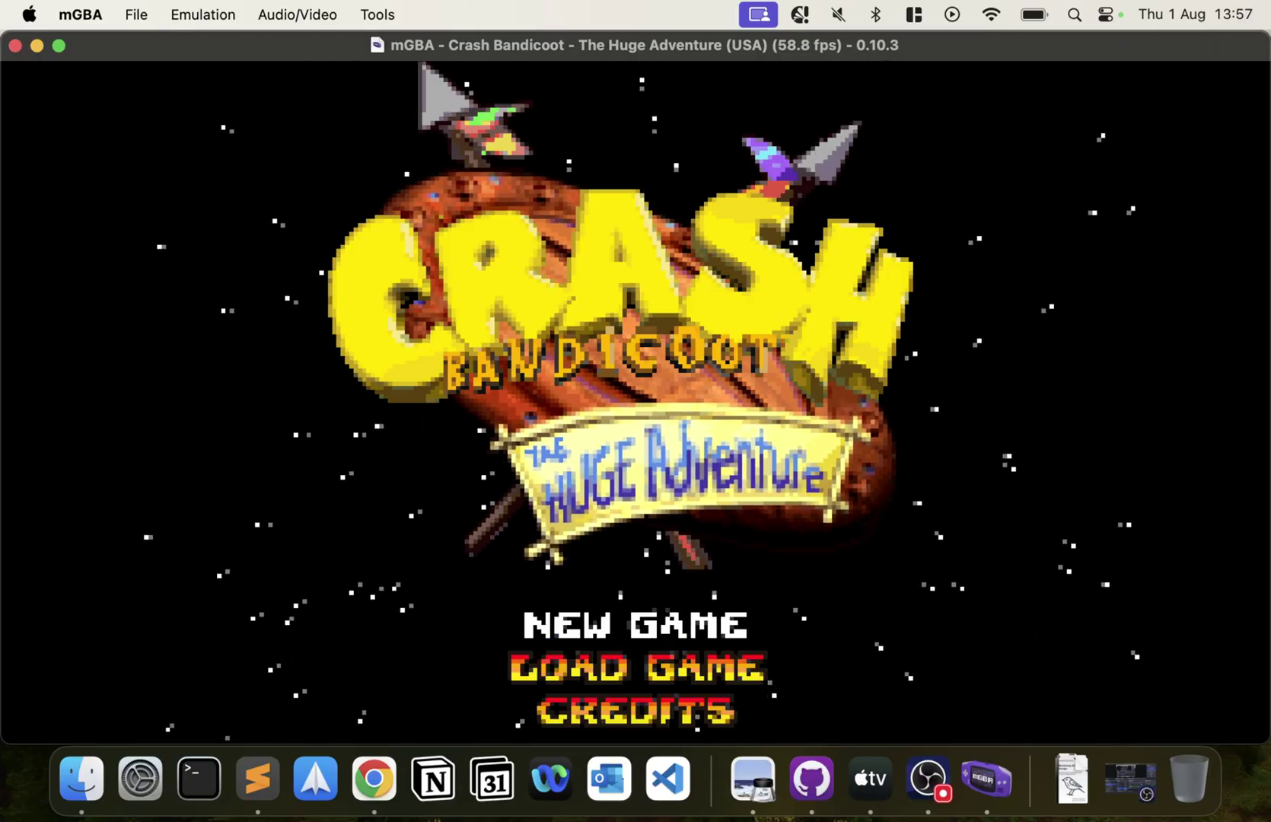
pyautogui.press('Return')
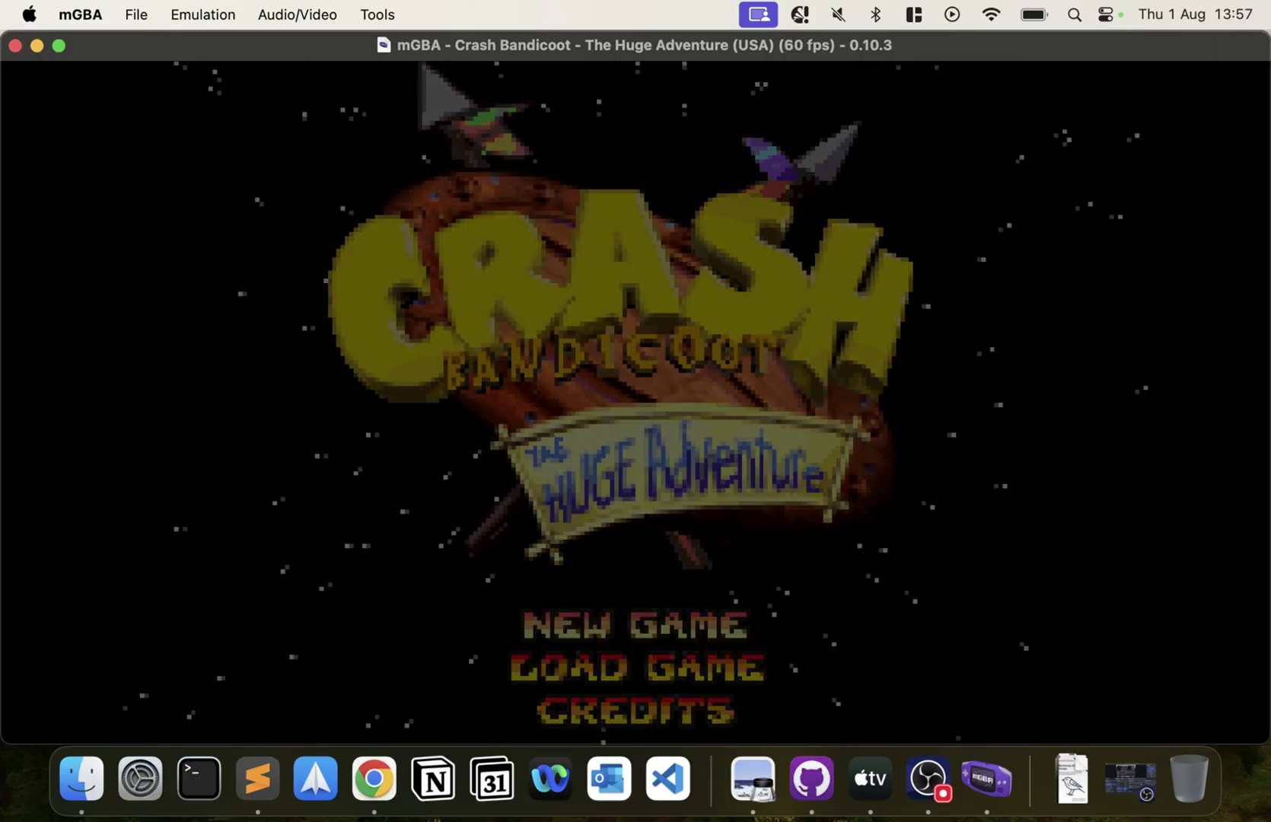
pyautogui.press('Return')
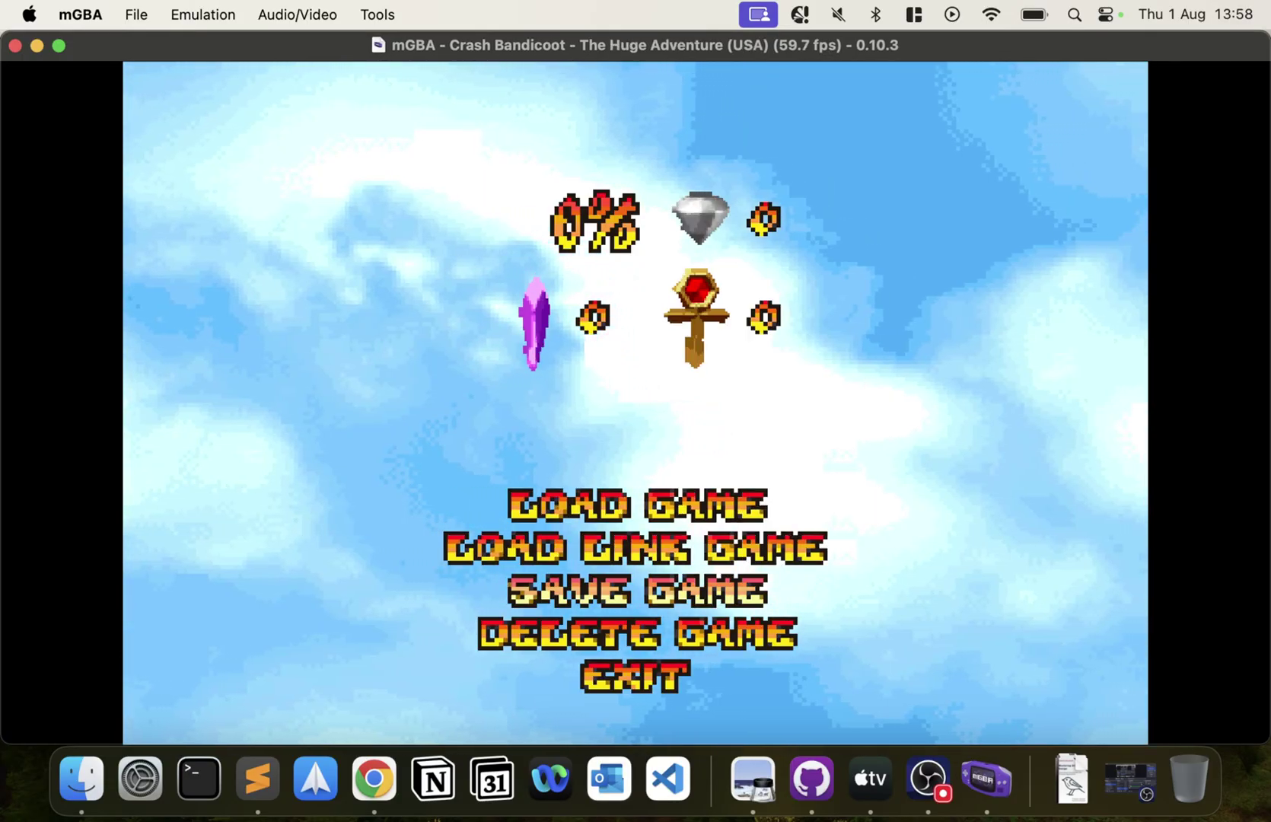
pyautogui.press('Return')
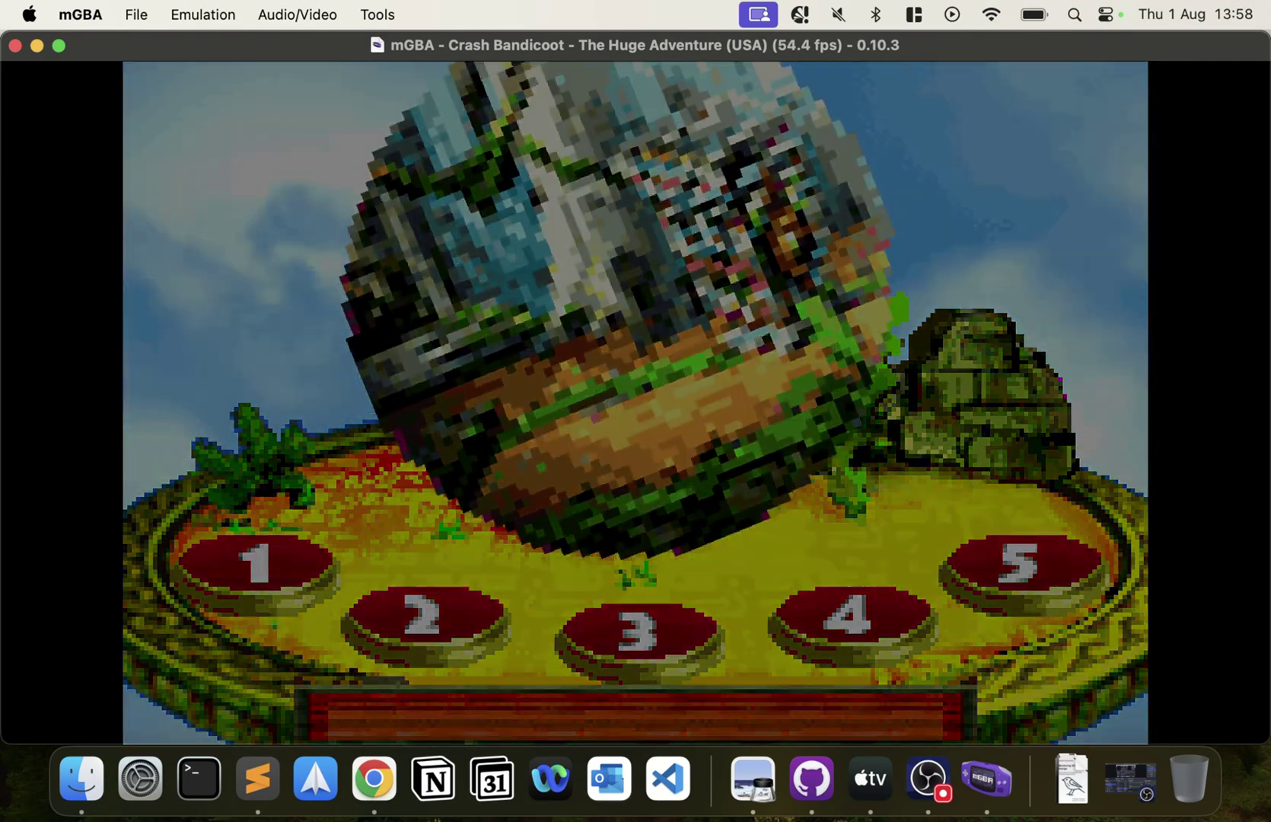
# - Play through the opening of the jungle level, running forward, jumping and collecting fruit up to the slatted crate
pyautogui.press('Right')
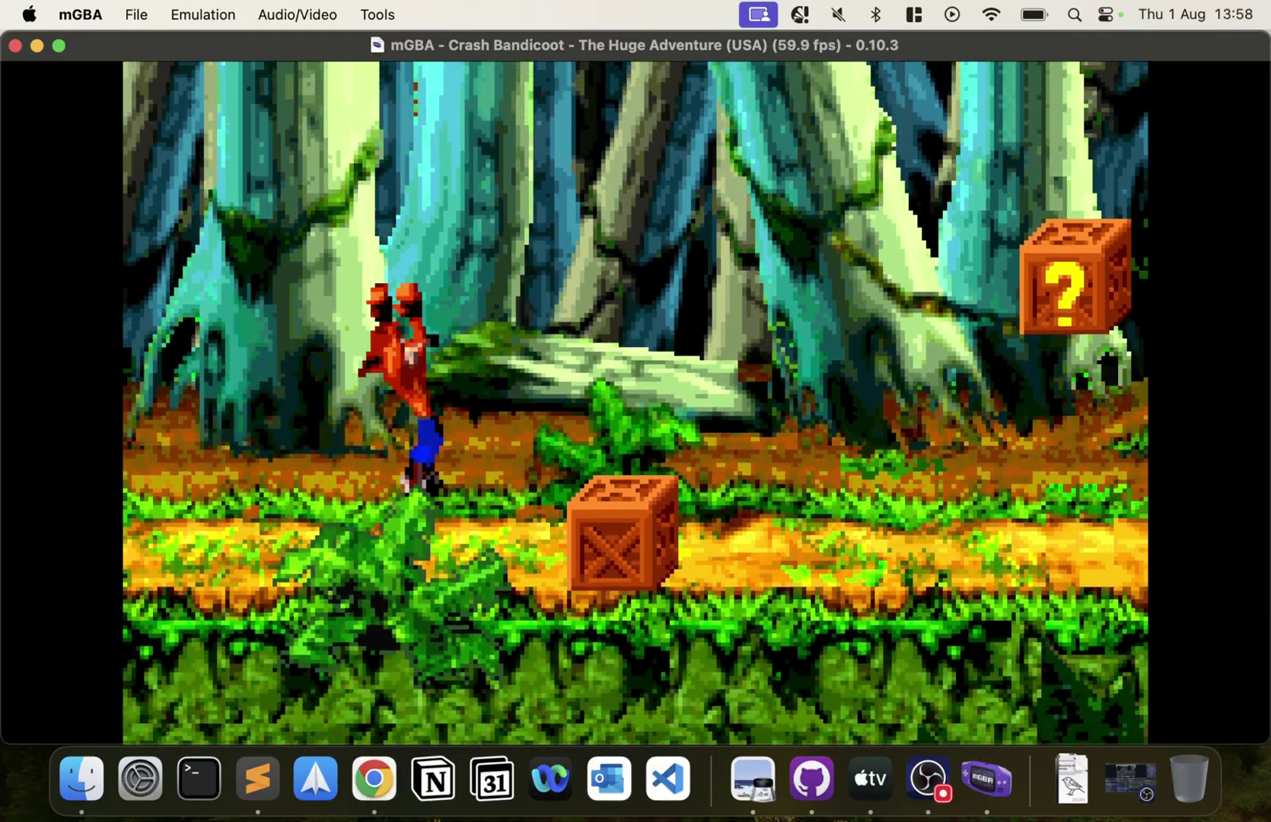
pyautogui.press('x')
pyautogui.press('Right')
pyautogui.press('x')
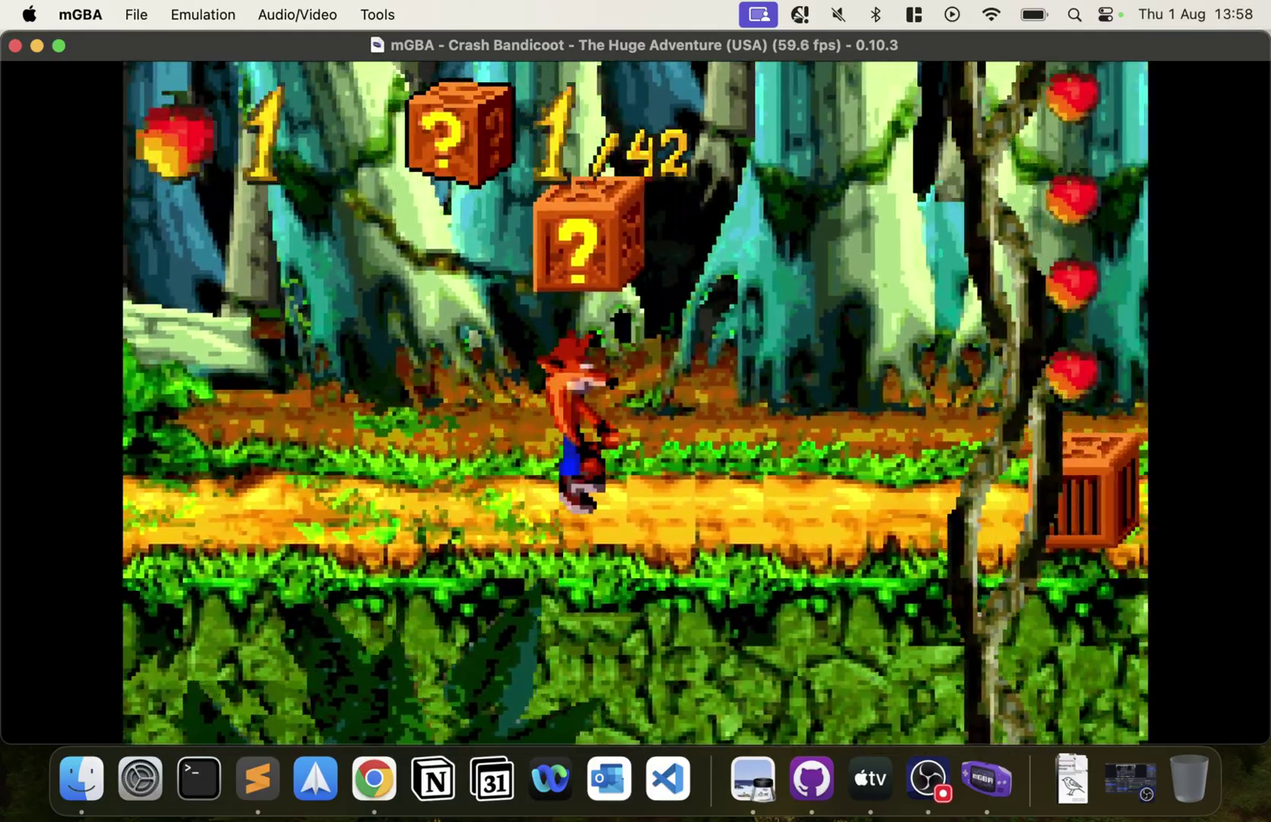
pyautogui.press('x')
pyautogui.press('Right')
pyautogui.press('x')
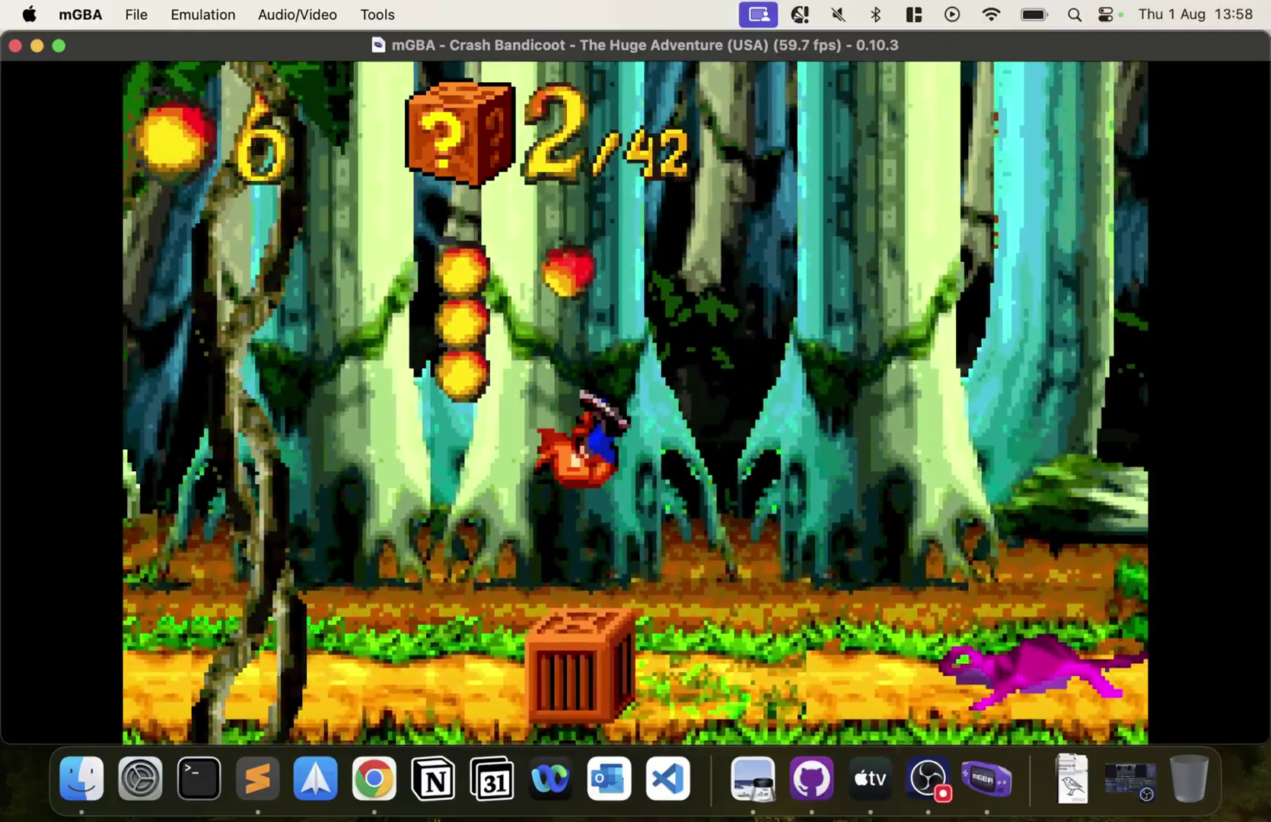
pyautogui.press('Up')
pyautogui.press('Down')
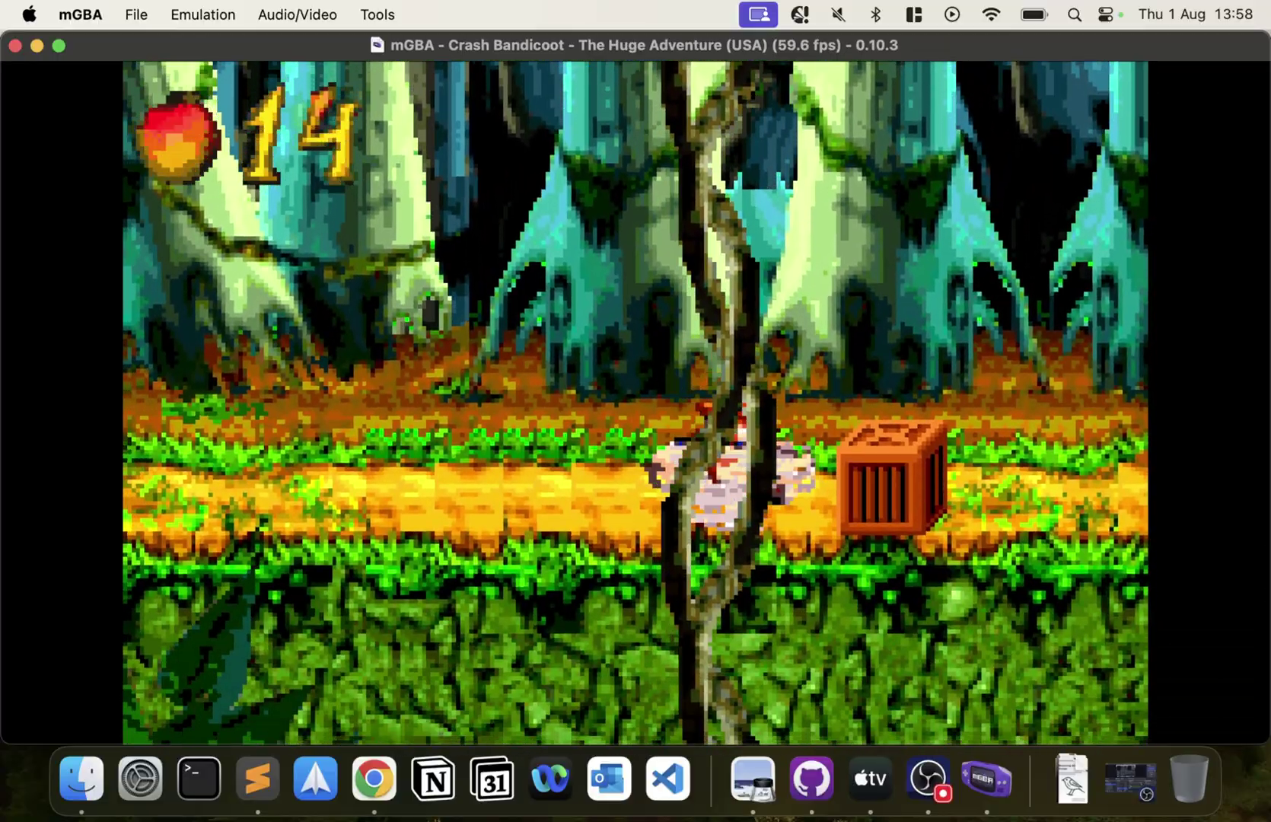
pyautogui.press('Right')
# - Save the current game state to the first empty slot
pyautogui.click(138, 15)
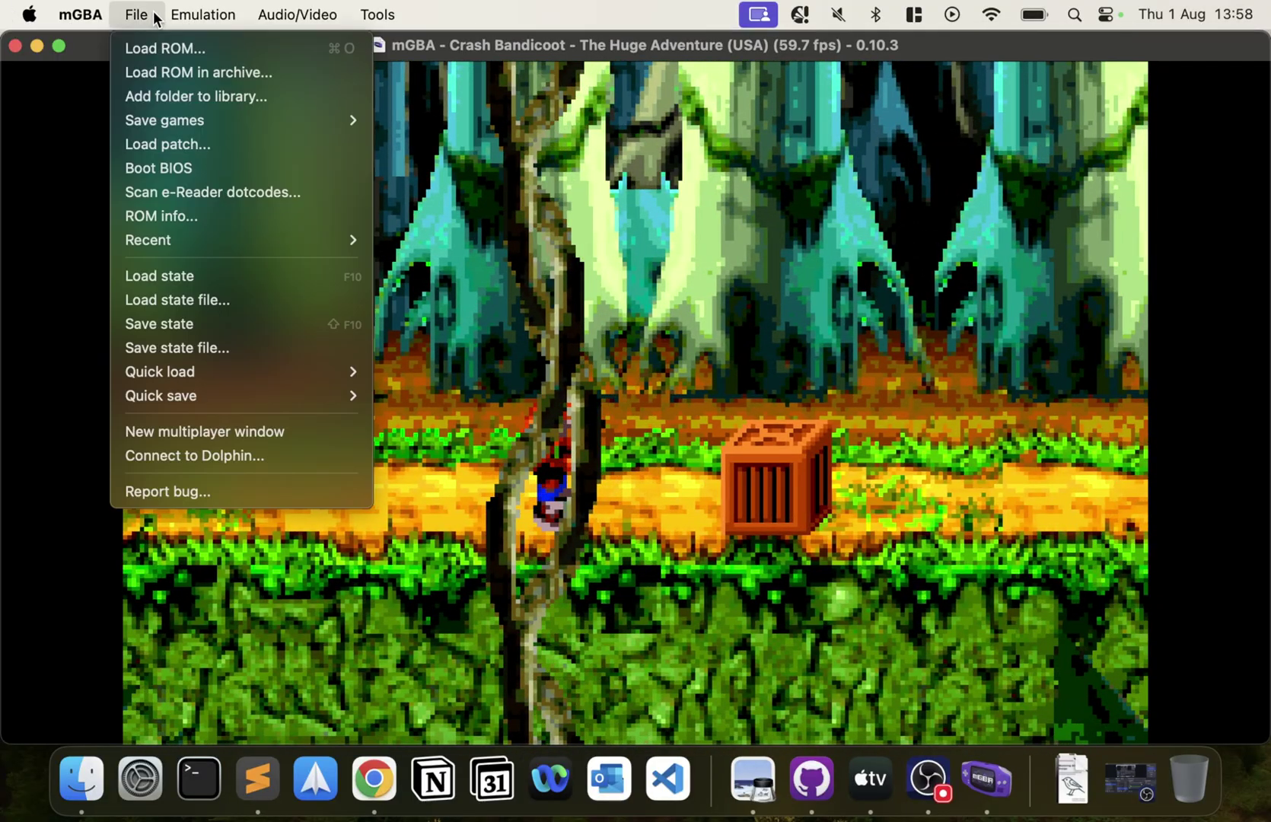
pyautogui.moveTo(173, 122)
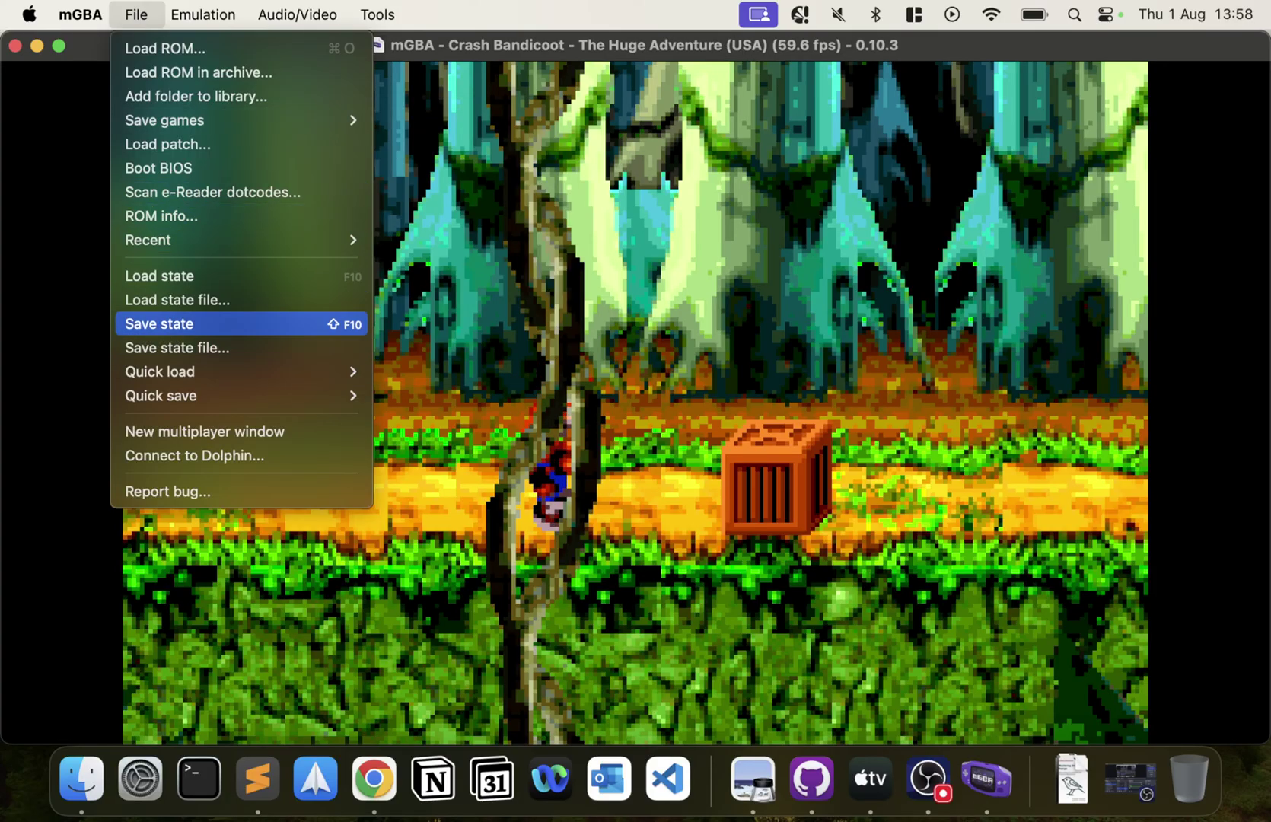
pyautogui.click(170, 326)
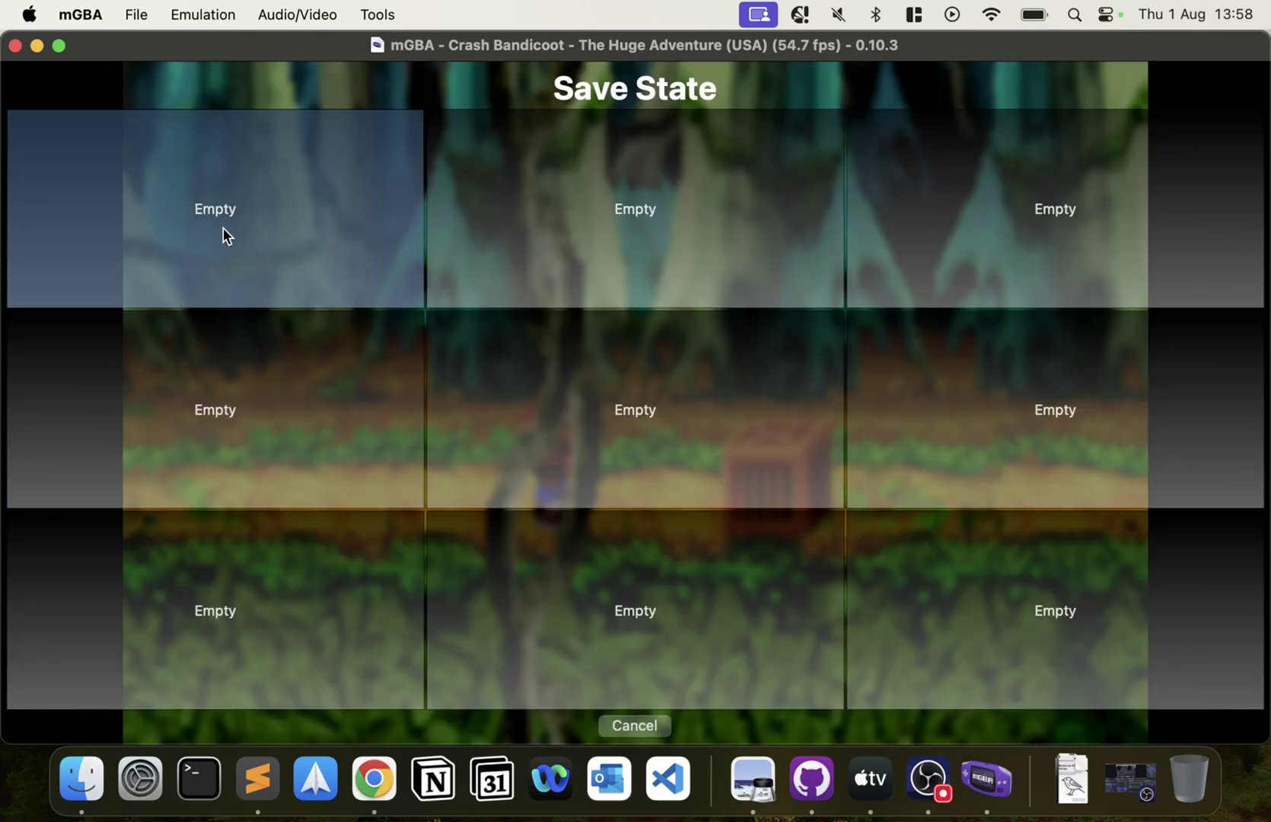
pyautogui.click(224, 229)
# - Close the emulator and relaunch mGBA through a Spotlight search for "mgba"
pyautogui.click(80, 15)
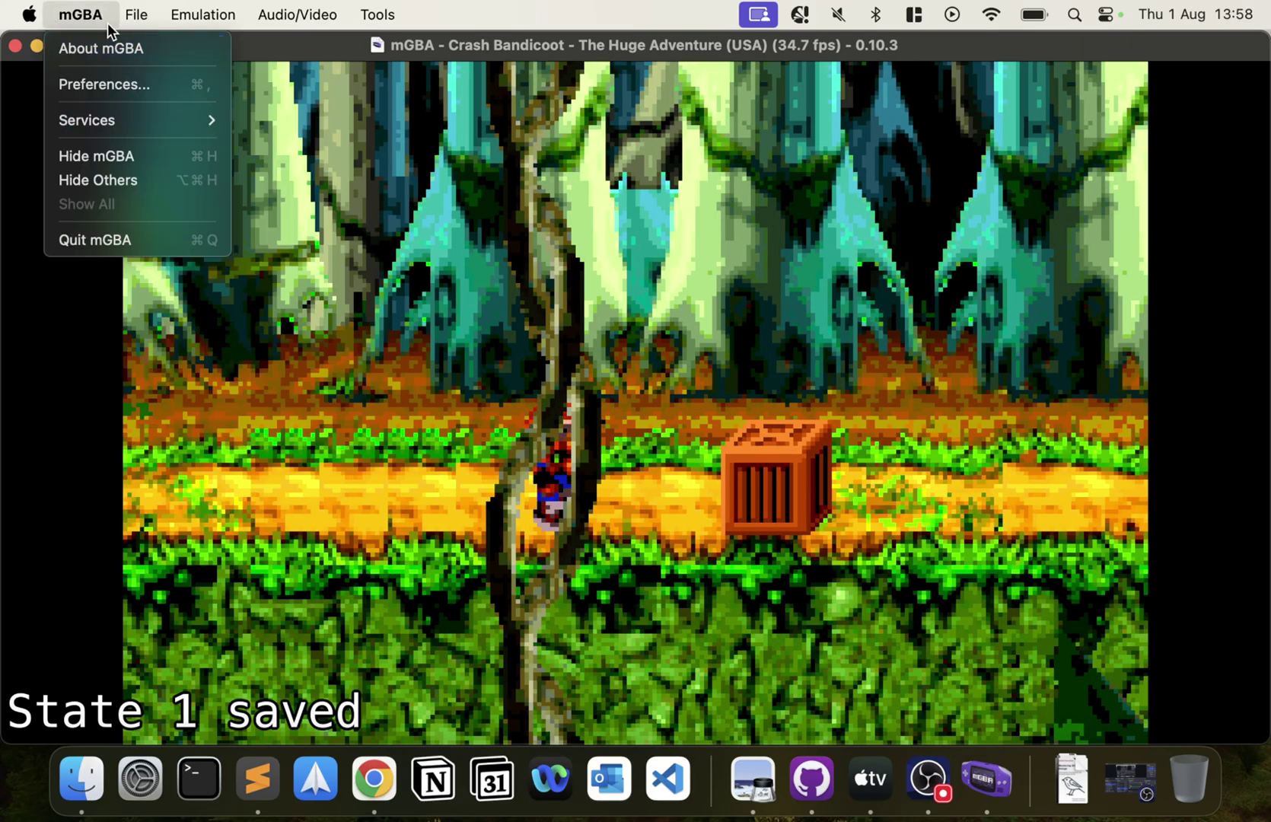
pyautogui.click(14, 46)
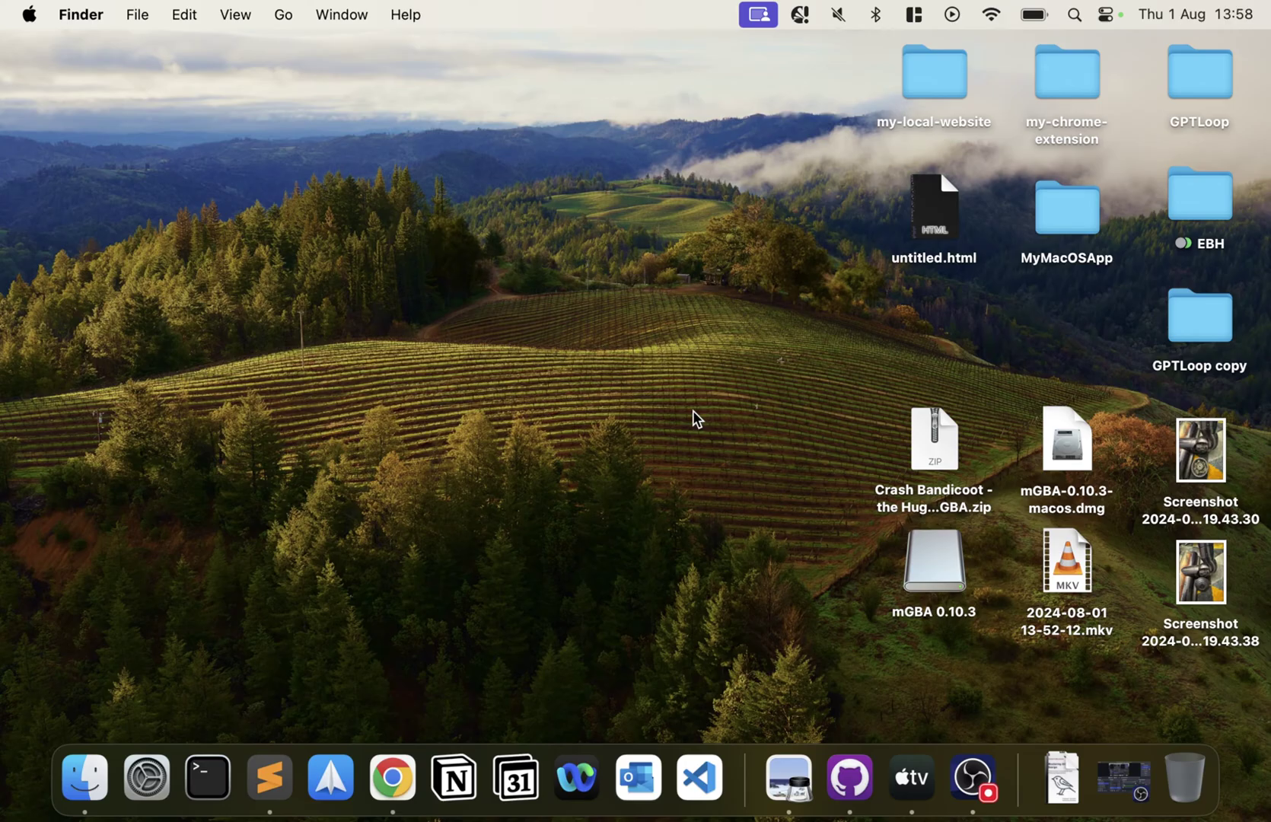
pyautogui.press('super+space')
pyautogui.write('mb')
pyautogui.press('BackSpace')
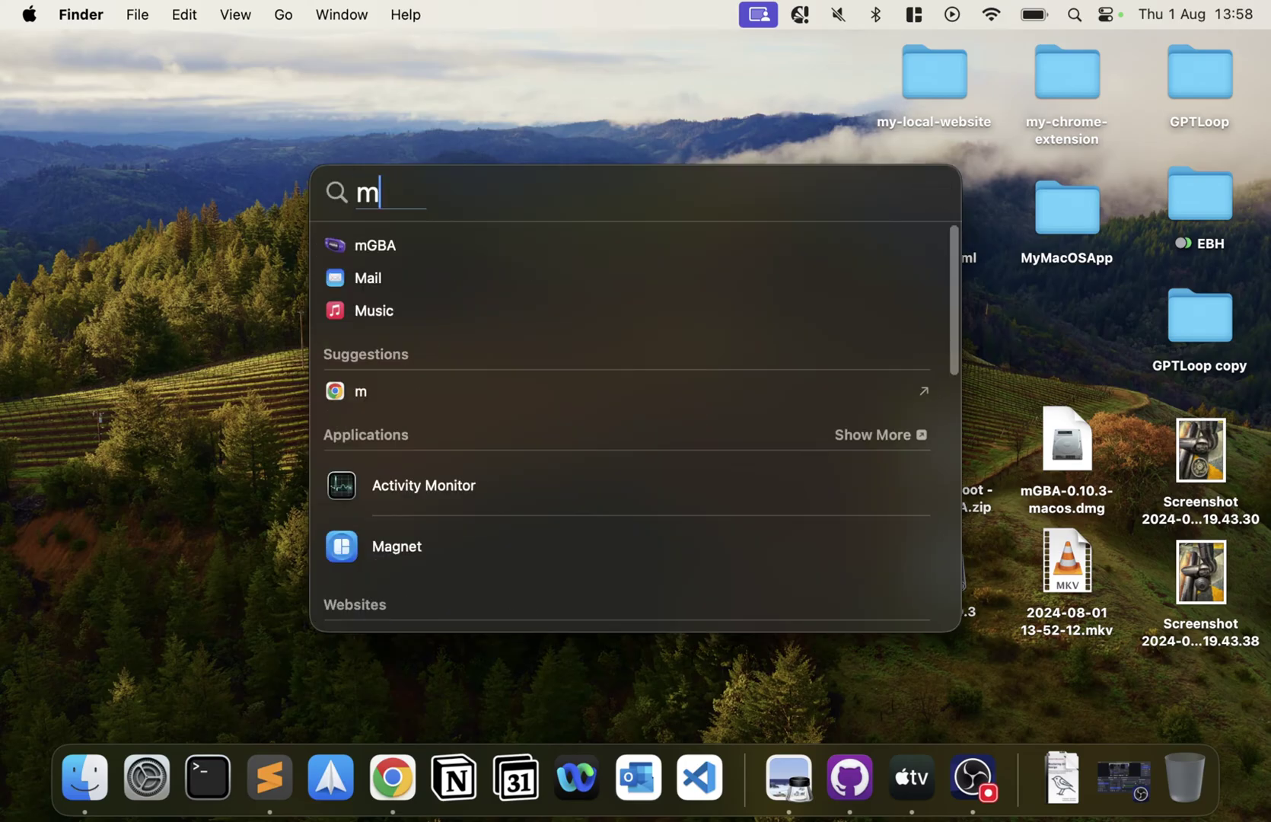
pyautogui.write('gba')
pyautogui.press('Return')
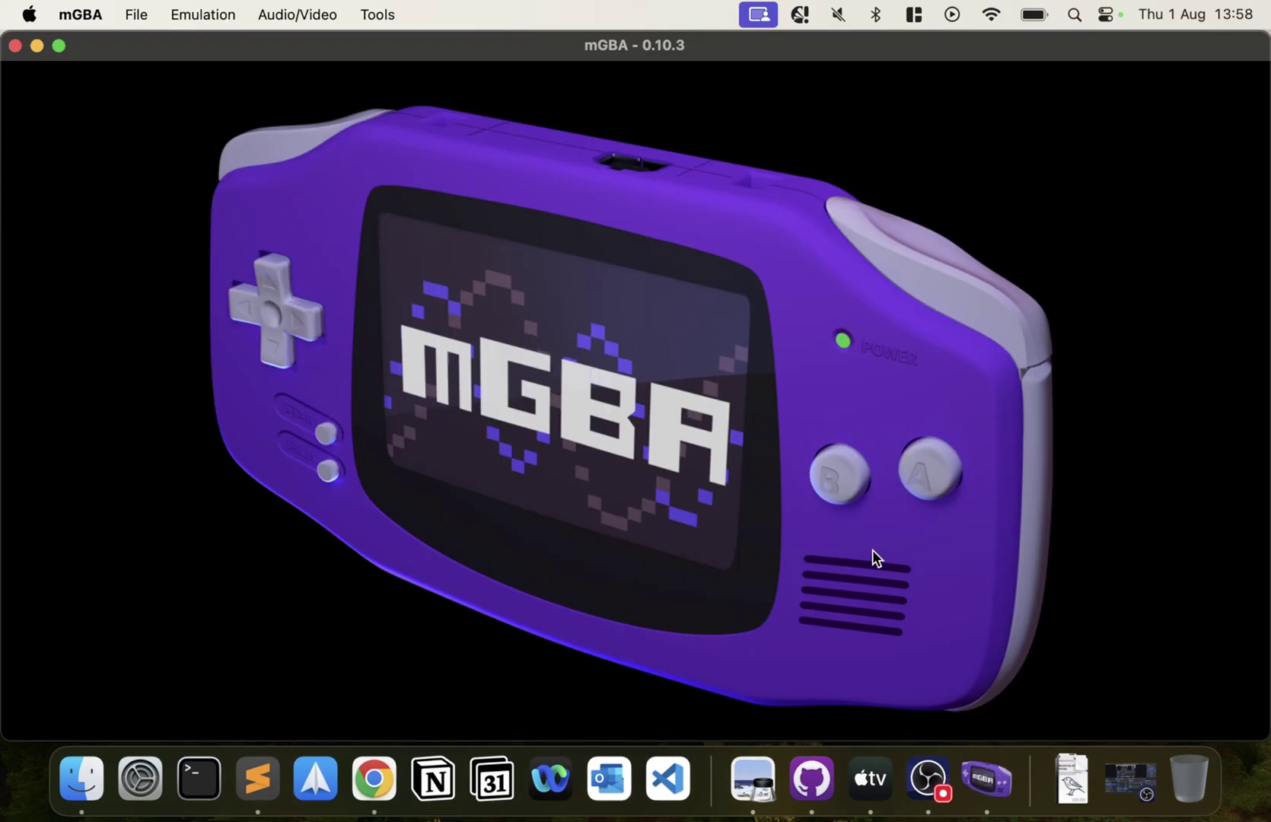
# - Load the Crash Bandicoot ROM from the GBA folder again and restore the game from save state 1
pyautogui.click(141, 14)
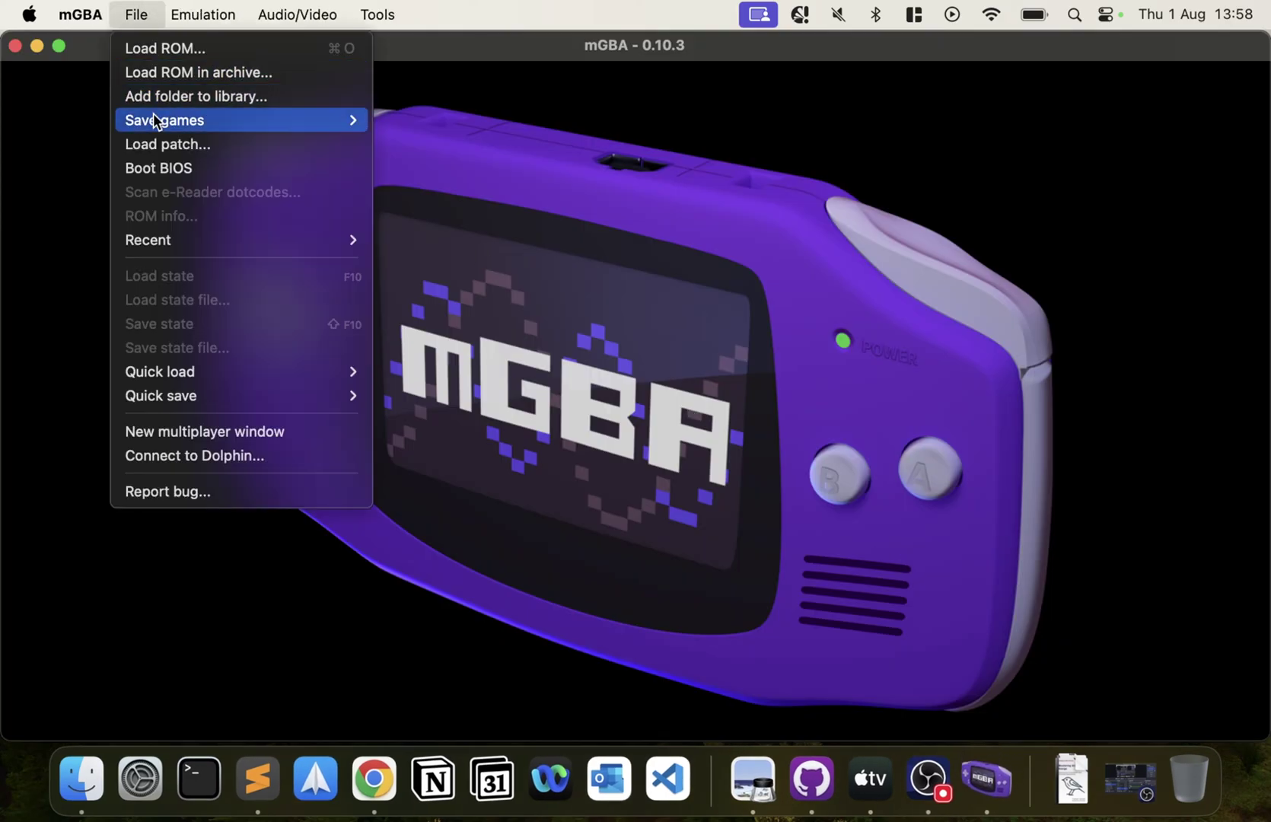
pyautogui.click(307, 51)
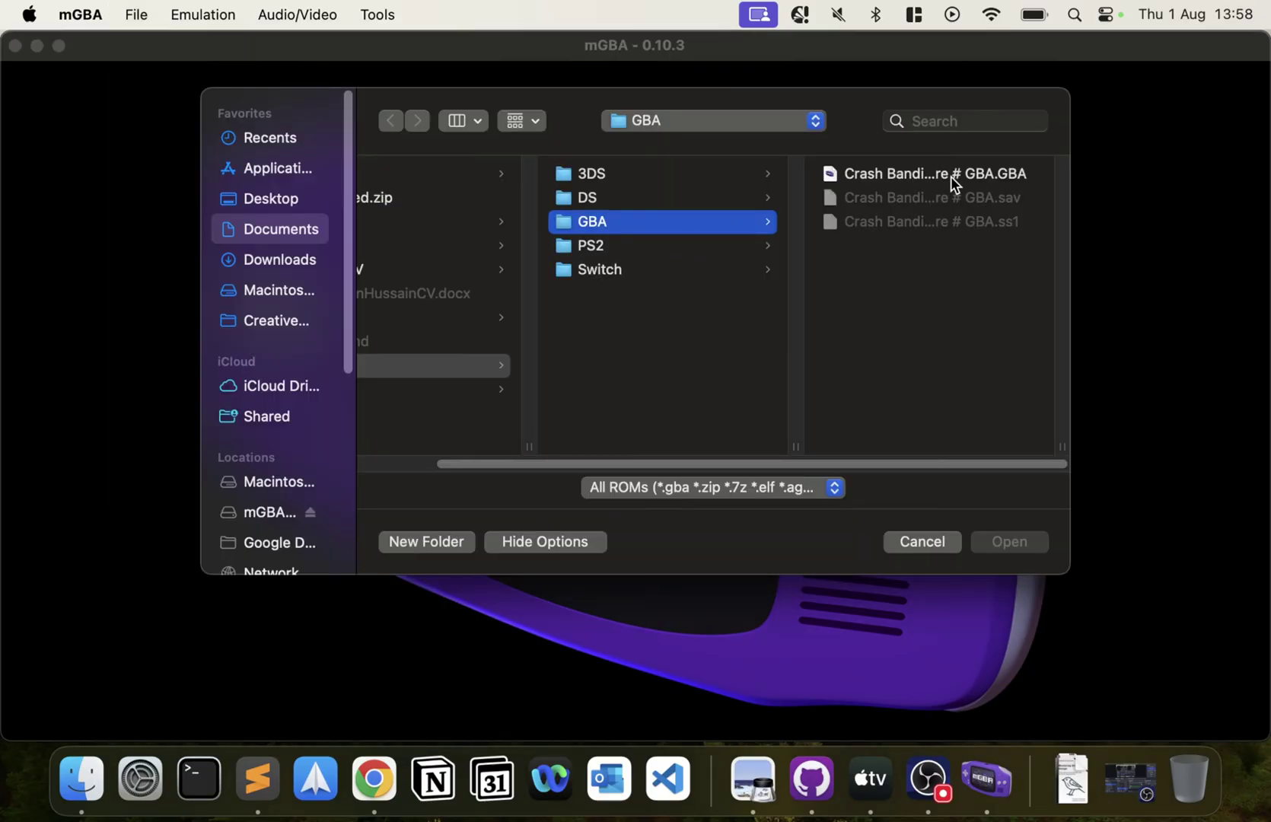
pyautogui.doubleClick(951, 172)
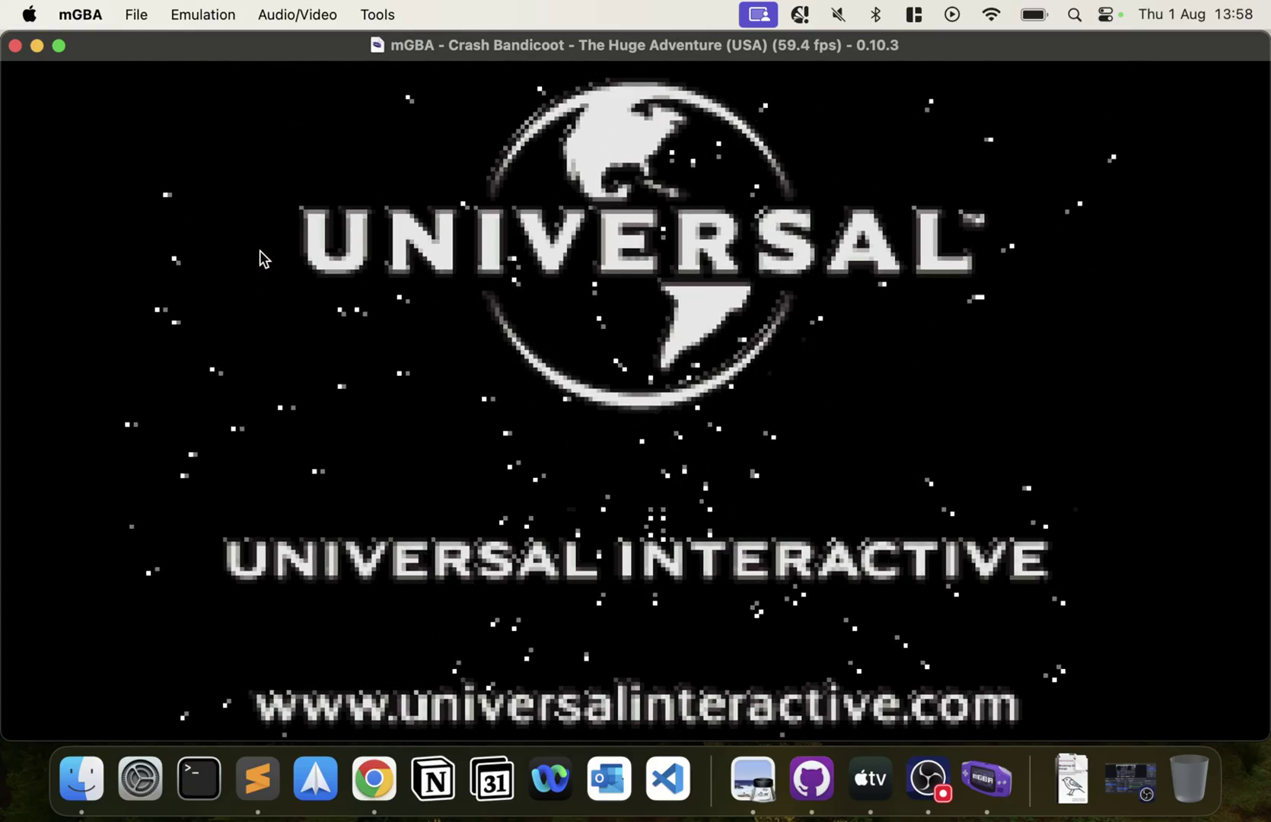
pyautogui.click(137, 14)
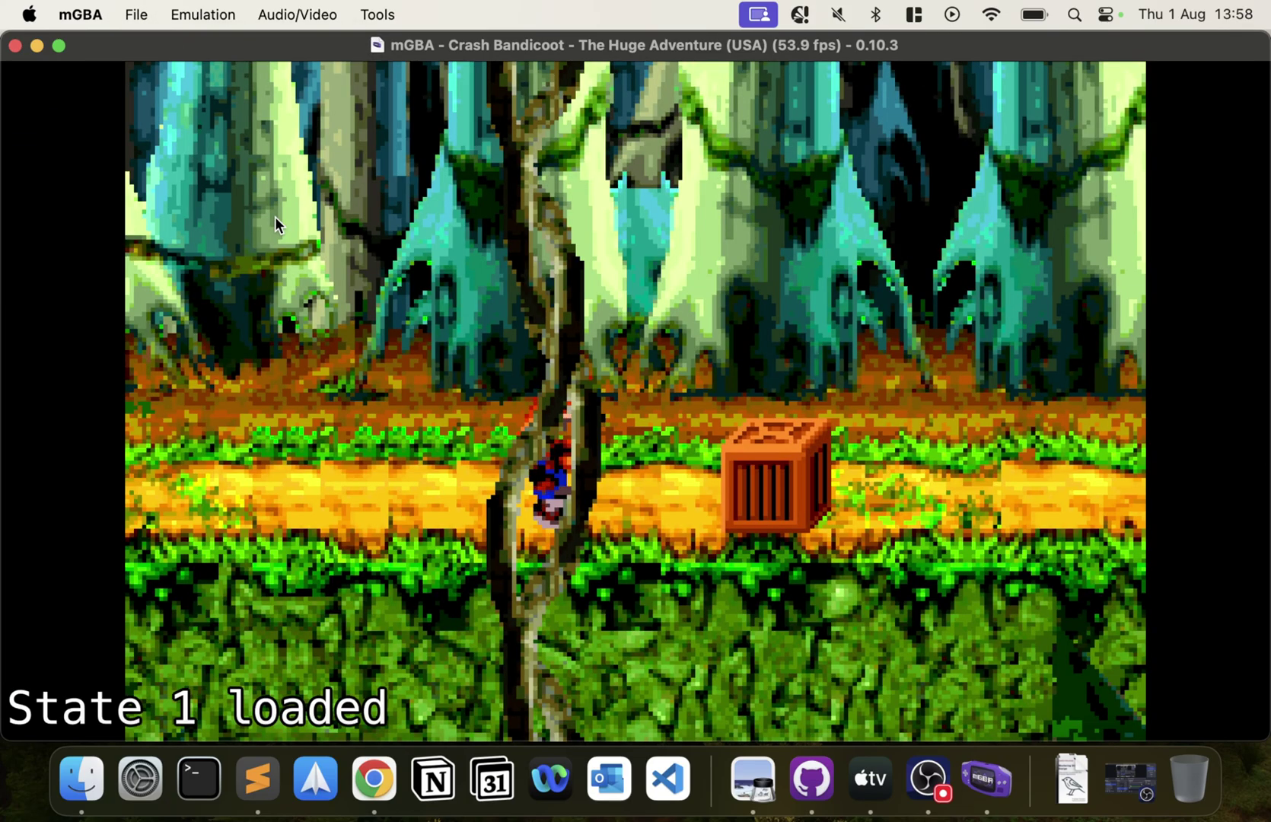
# - Look through the audio/video and emulation options, and try raising the OpenGL high-resolution scale to 15× in the enhancement preferences
pyautogui.click(251, 13)
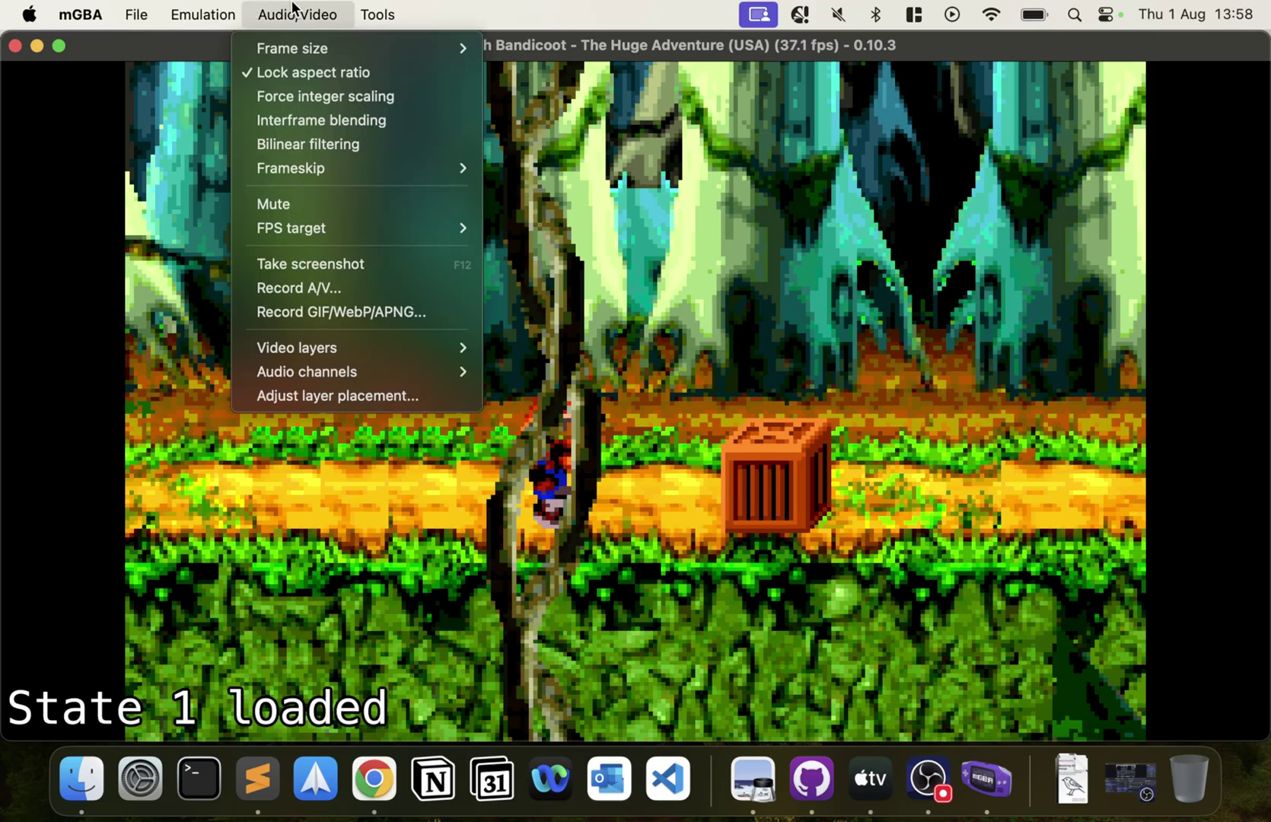
pyautogui.moveTo(365, 351)
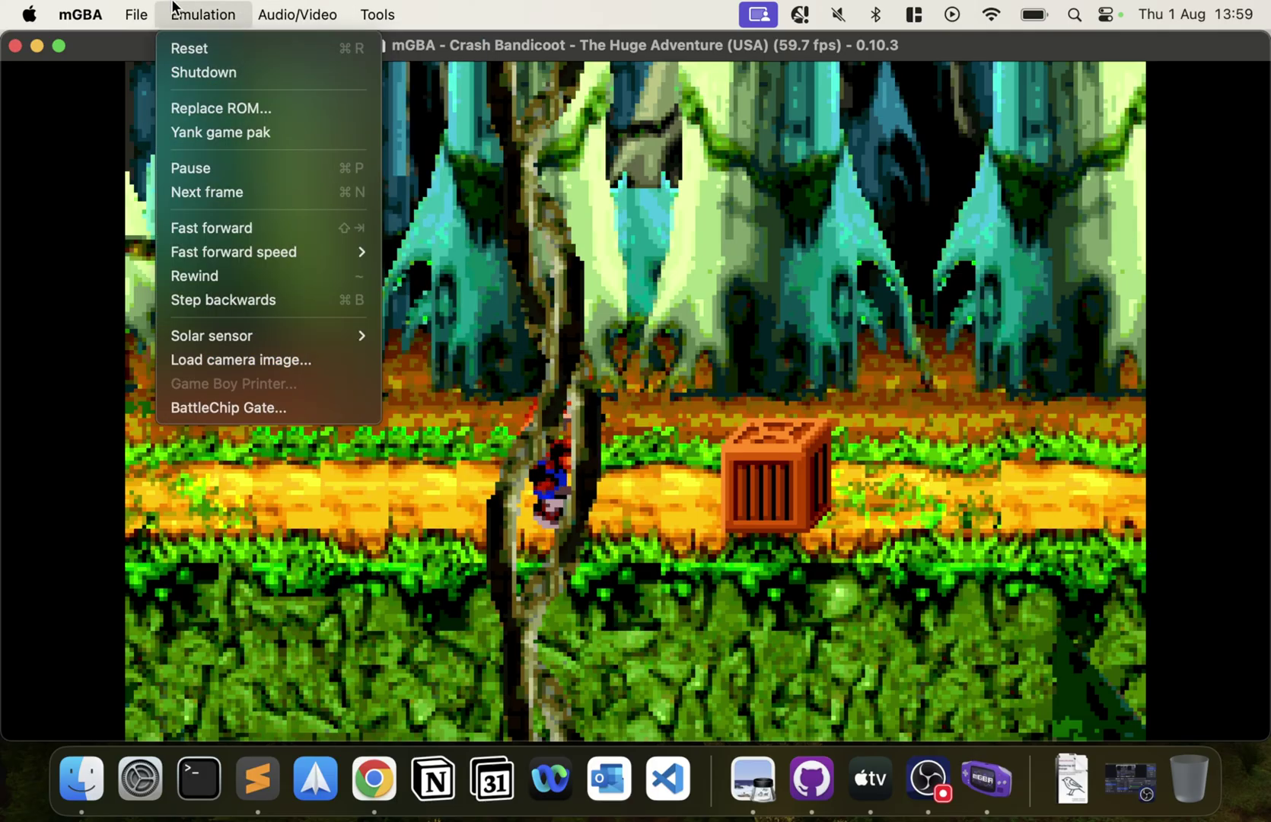
pyautogui.moveTo(80, 14)
pyautogui.click(115, 83)
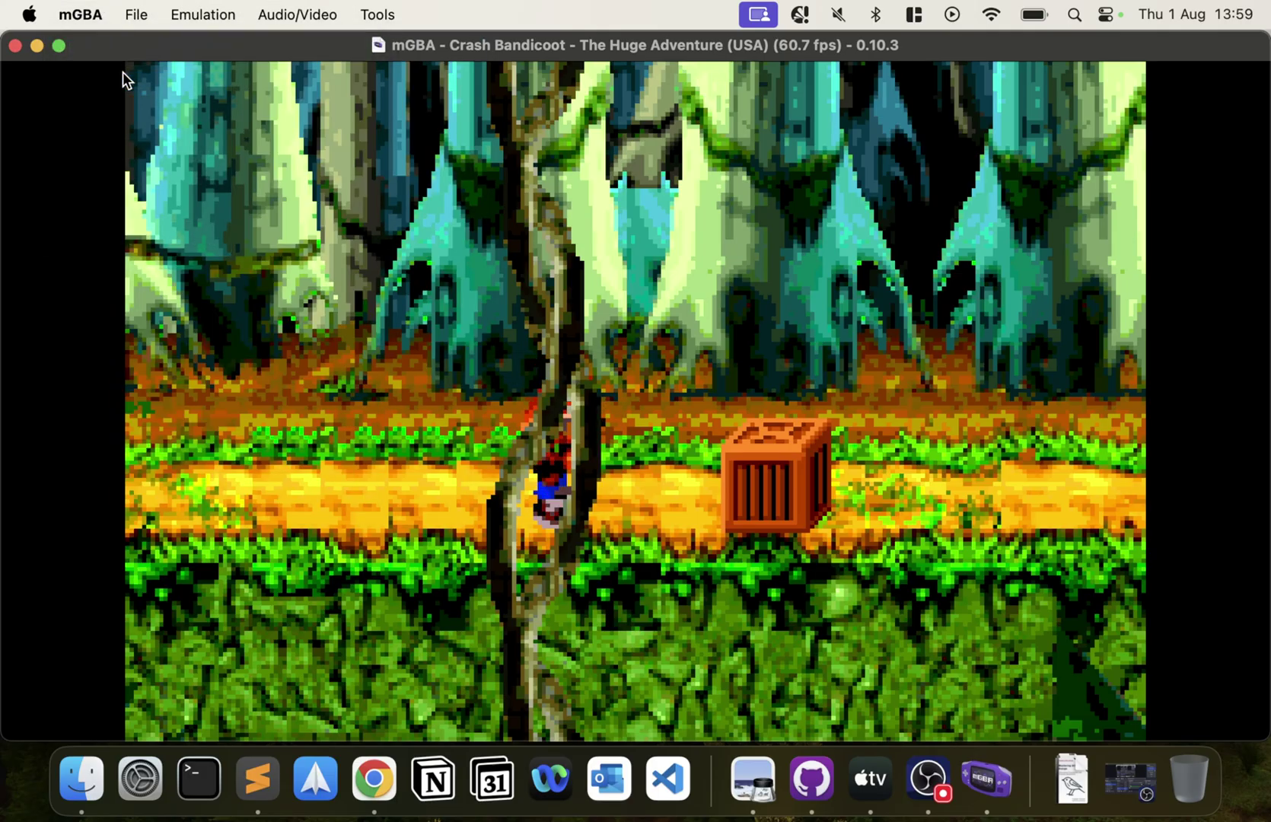
pyautogui.click(267, 169)
pyautogui.click(280, 186)
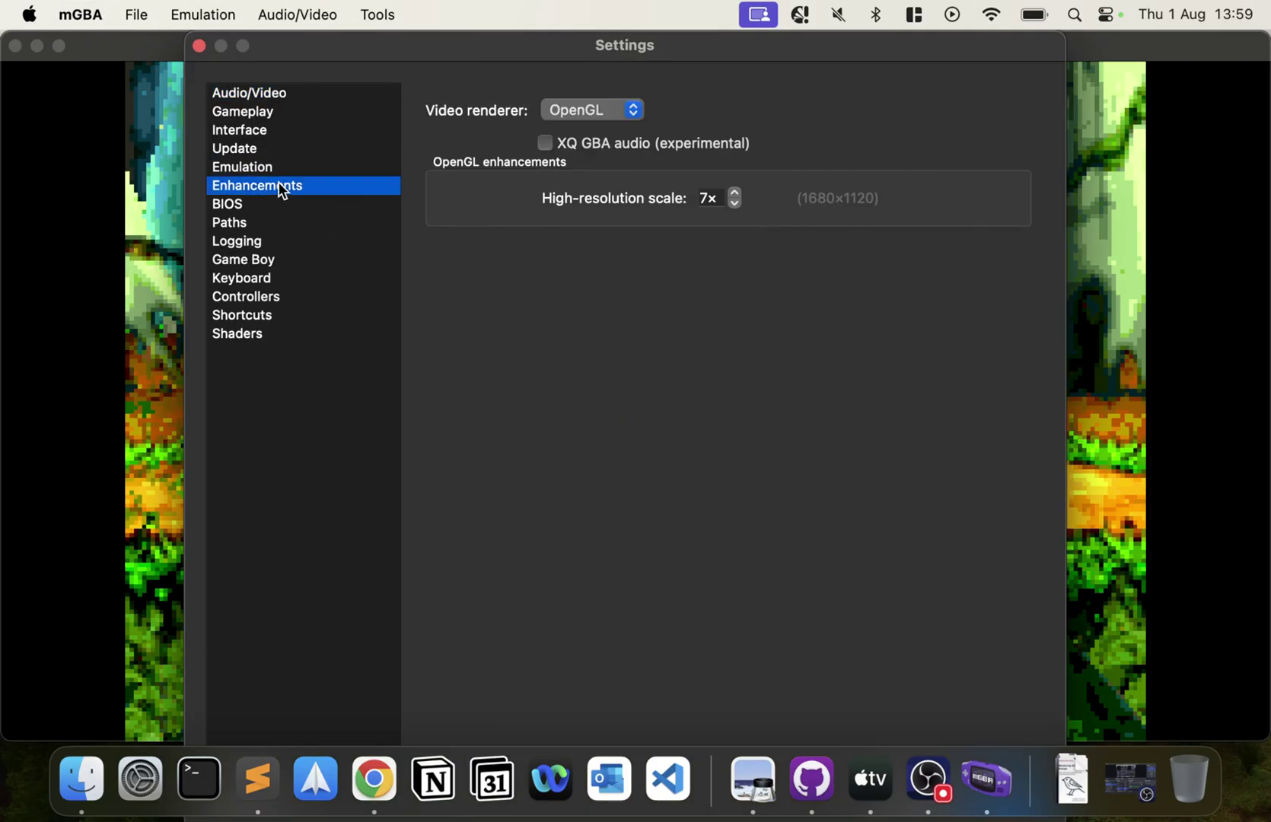
pyautogui.moveTo(736, 194); pyautogui.dragTo(732, 191)
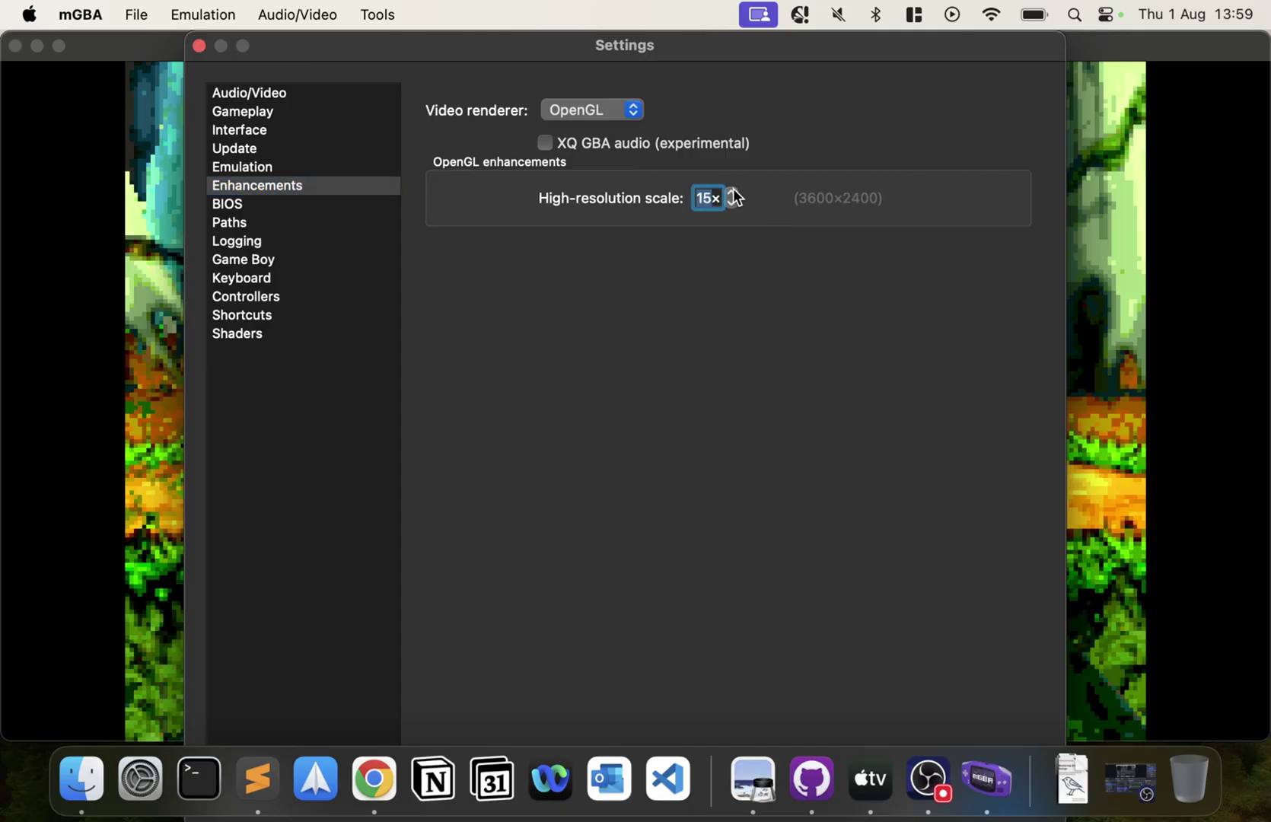
# - Review the audio and video settings and close the settings window without applying changes
pyautogui.click(240, 97)
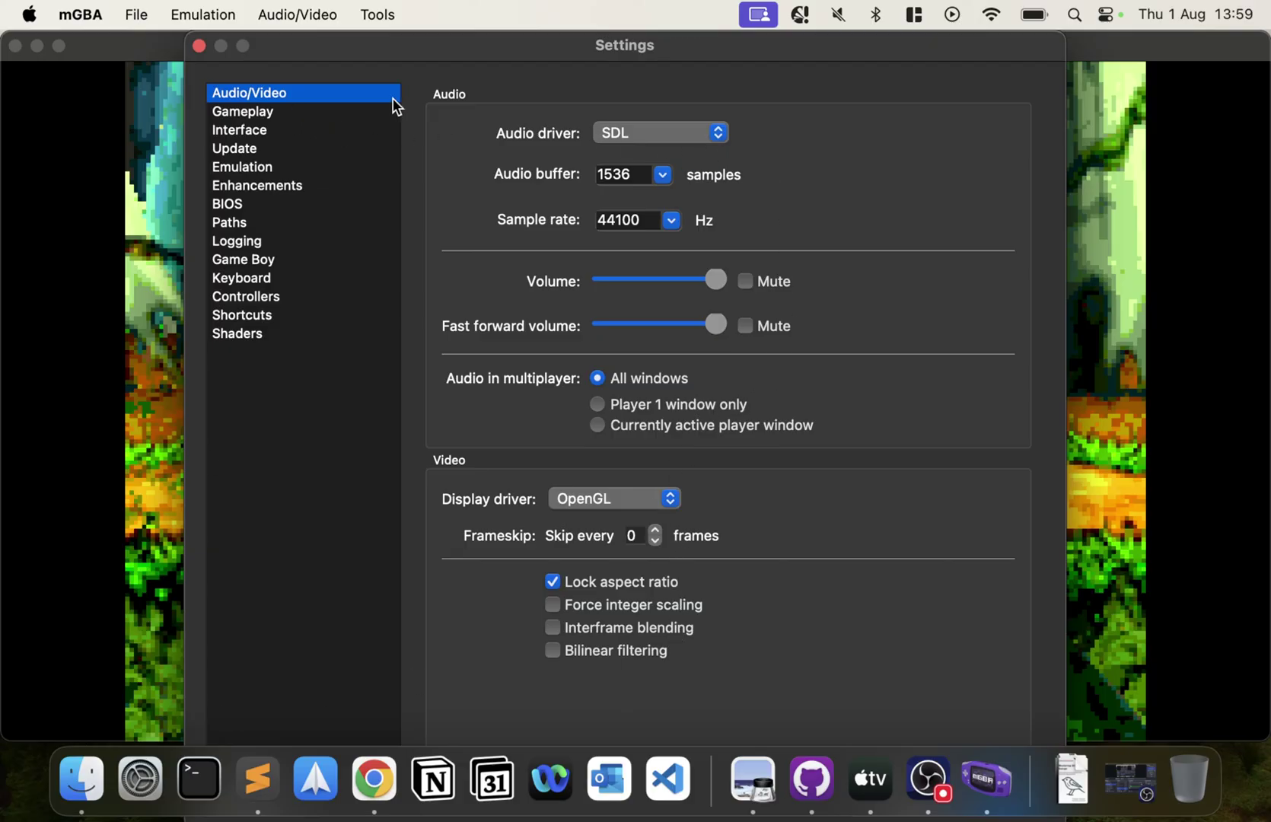
pyautogui.moveTo(388, 52); pyautogui.dragTo(207, 54)
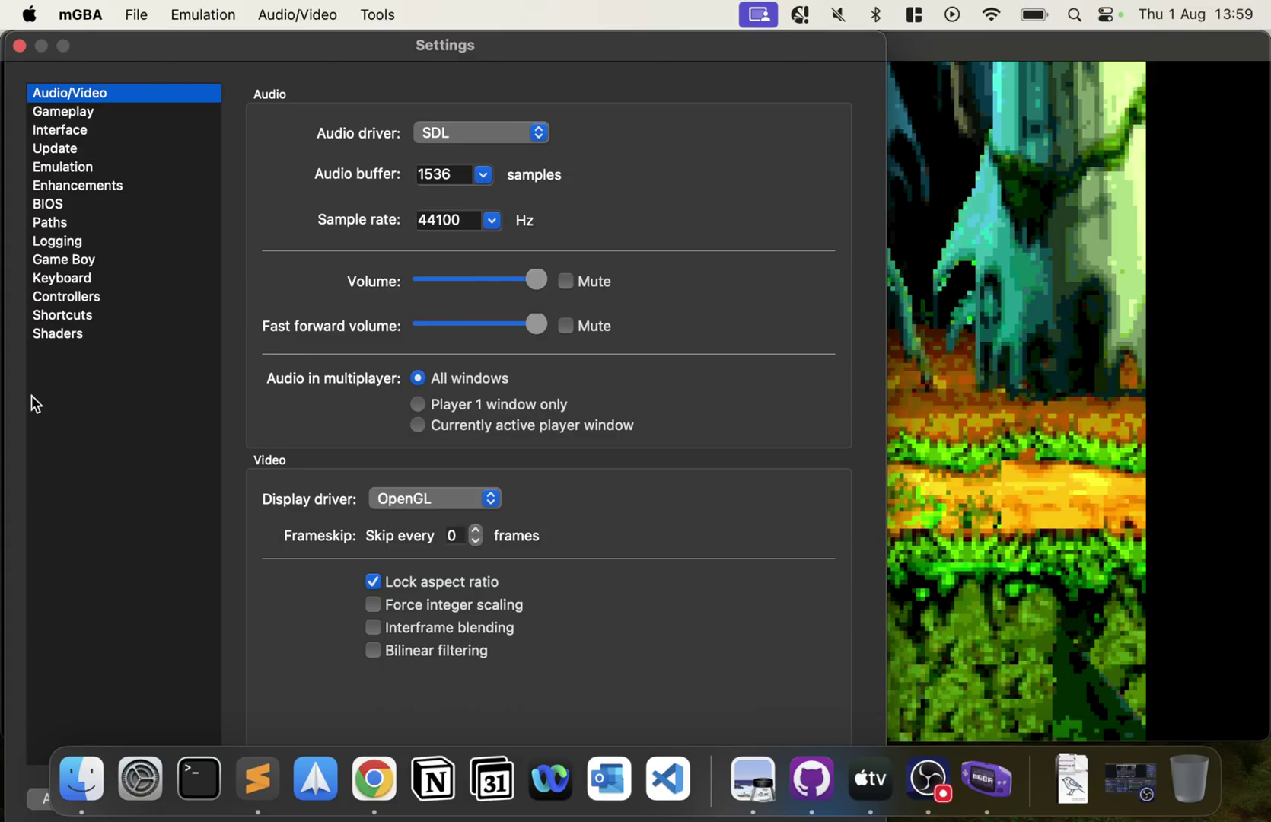
pyautogui.click(19, 46)
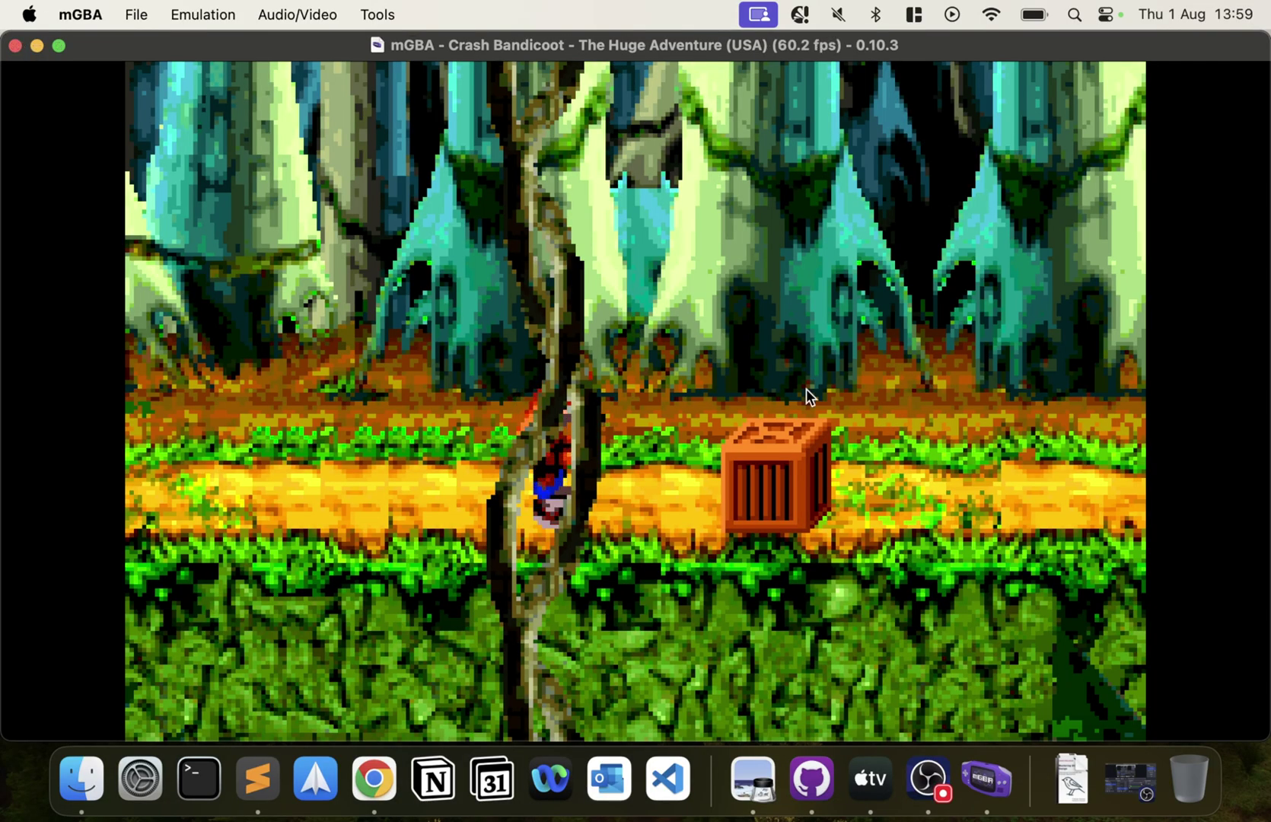
# - Resume play from the restored state, breaking the slatted crate and running on to the fruit on the slope
pyautogui.press('Right')
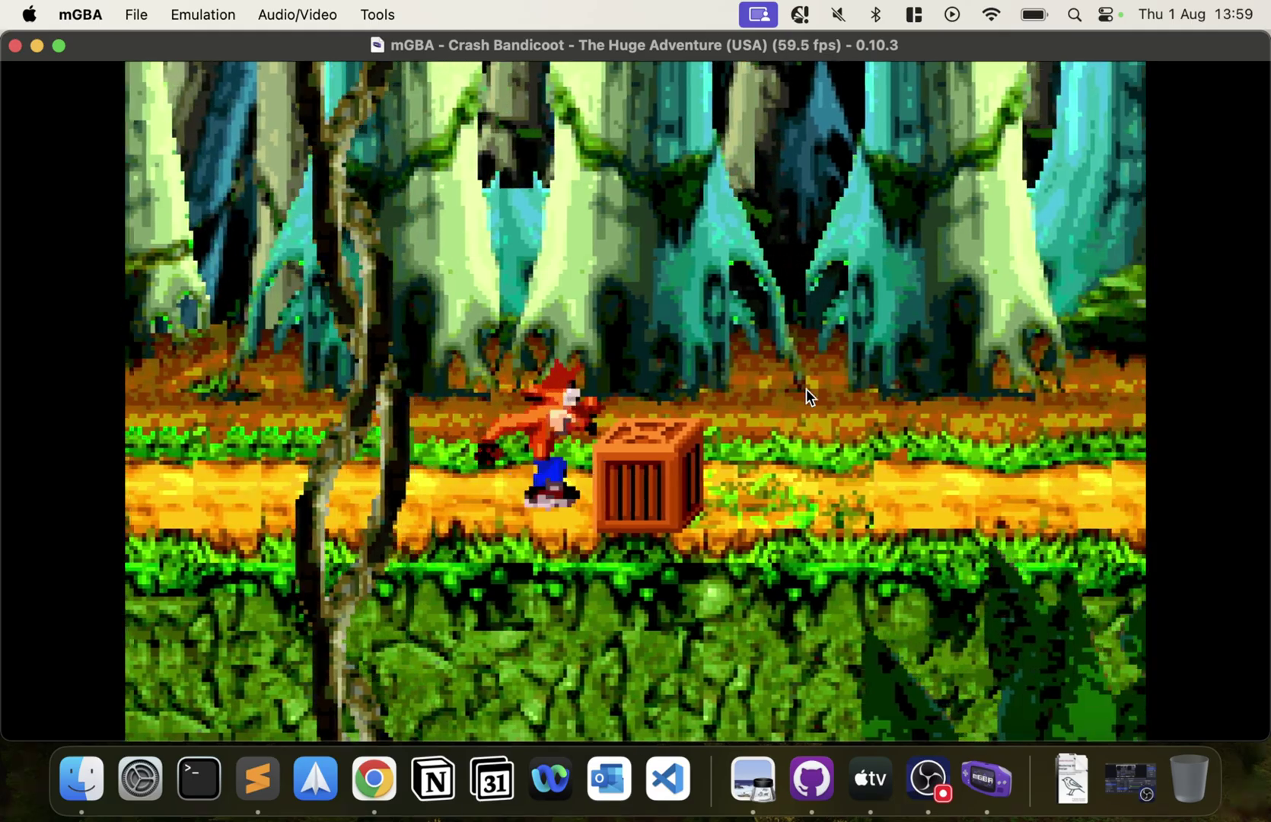
pyautogui.press('Right')
pyautogui.press('z')
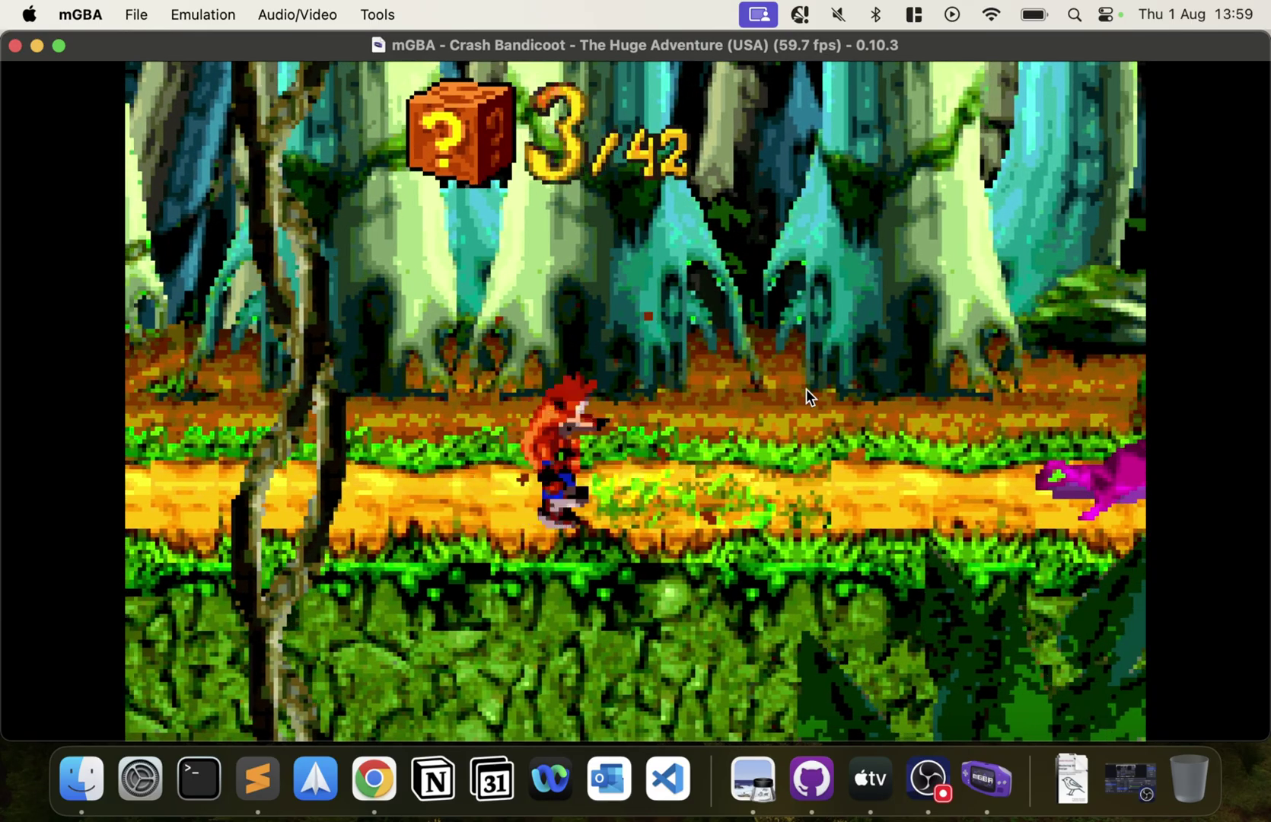
pyautogui.press('Right')
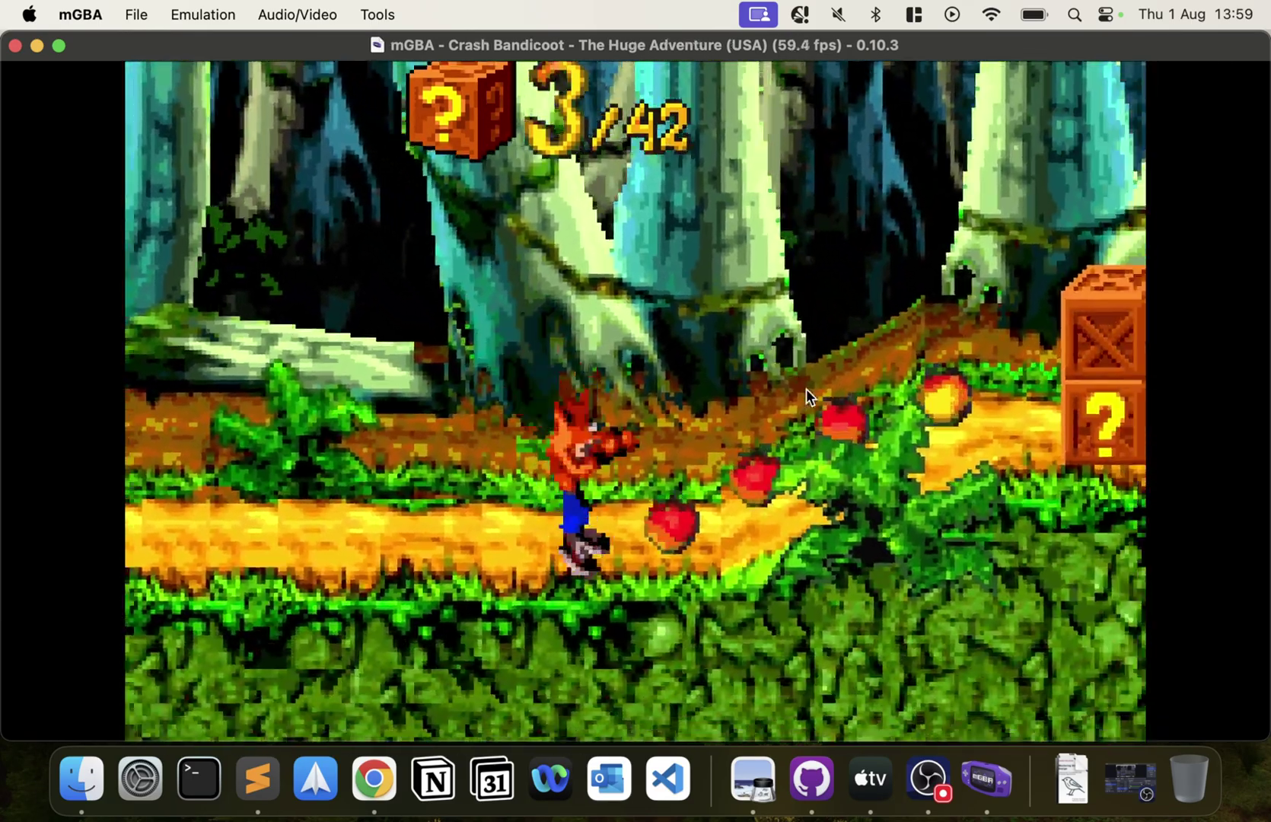
# - Collect the fruit on the slope, smash the stacked crates, jump over the purple lizard, and break the crates beyond it
pyautogui.press('Right')
pyautogui.press('x')
pyautogui.press('z')
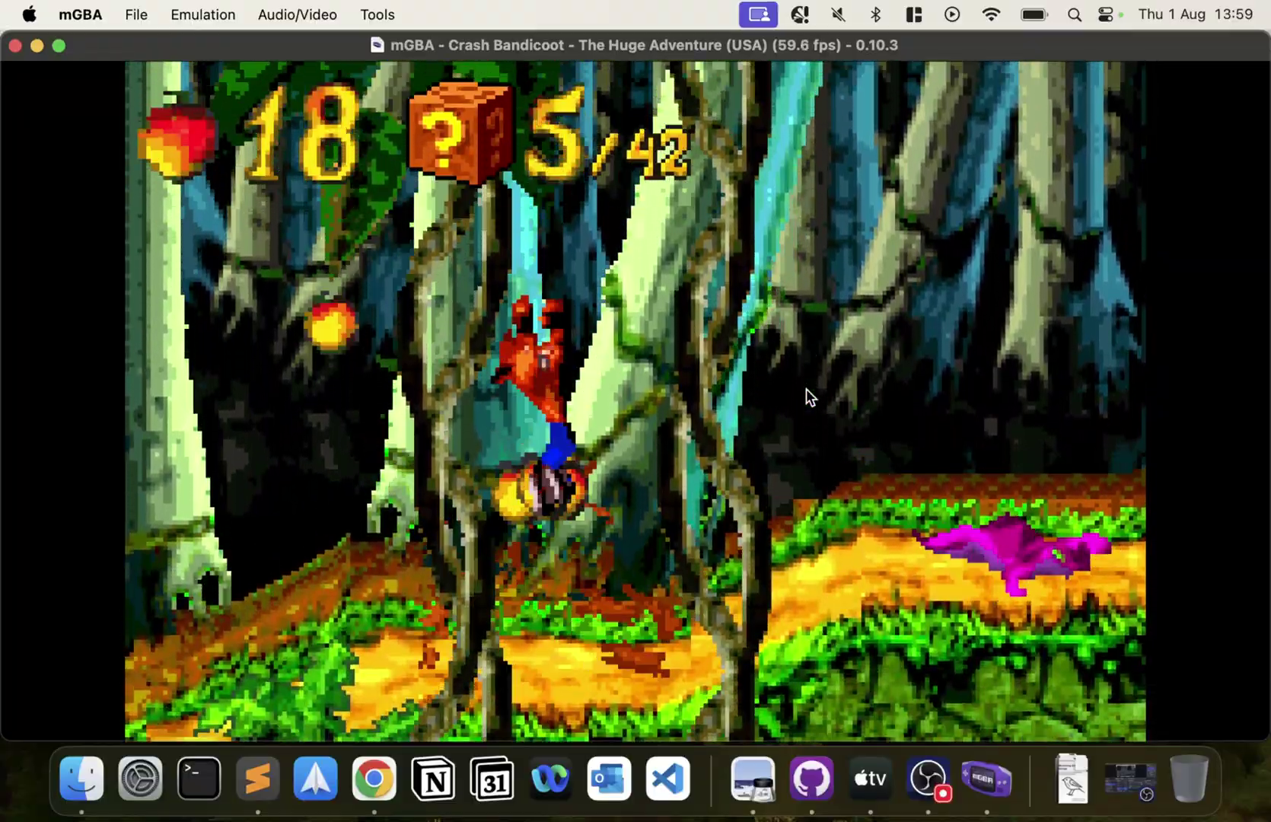
pyautogui.press('Right')
pyautogui.press('x')
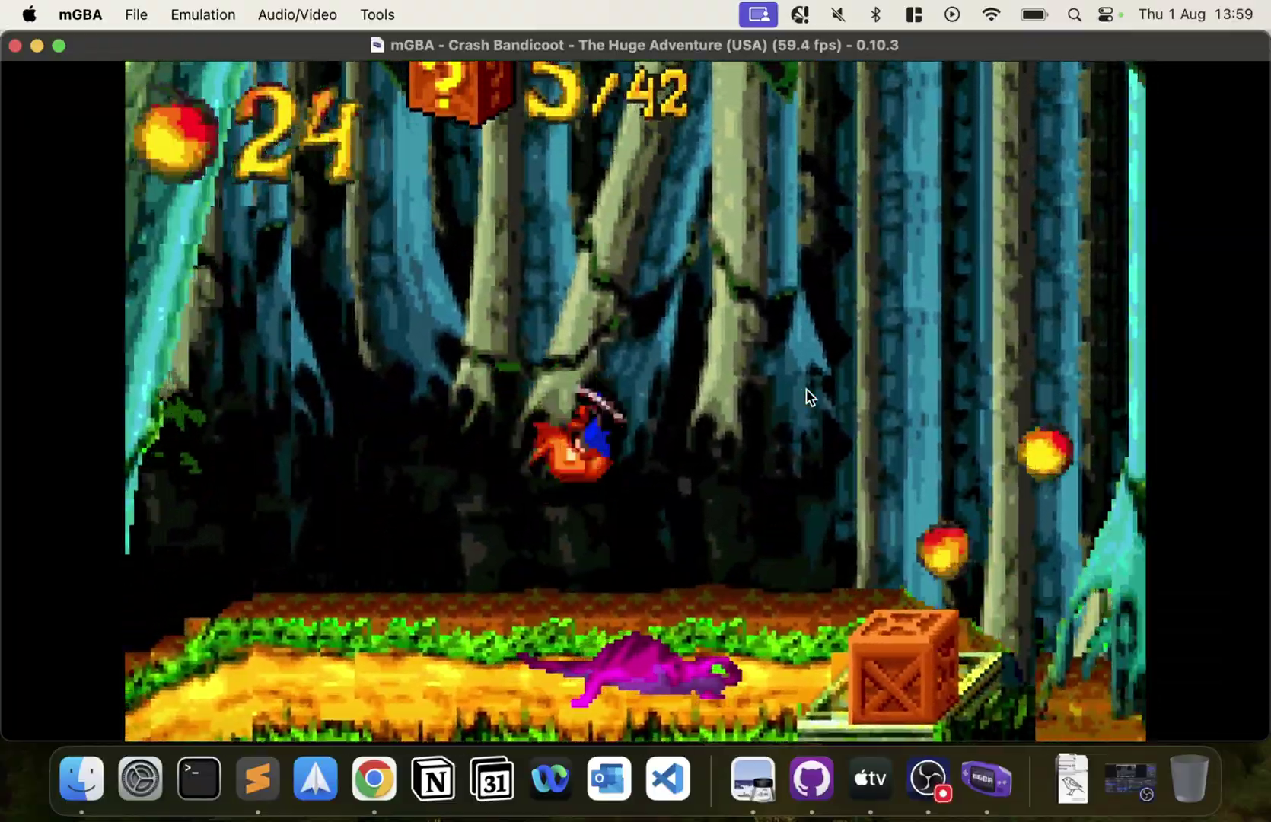
pyautogui.press('Right')
pyautogui.press('x')
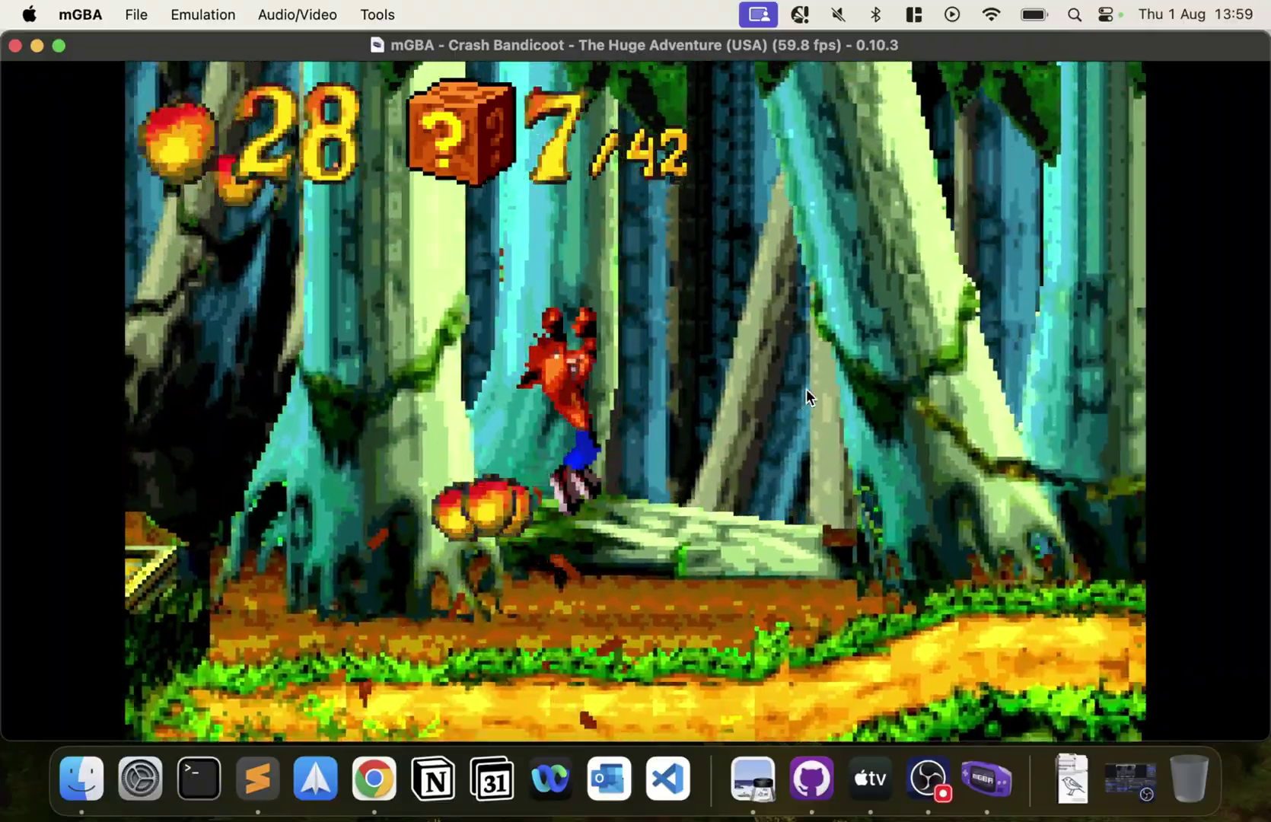
# - Run and spin onward to the ledge between the waterfalls, break the checkpoint crate, and close the emulator window
pyautogui.press('Right')
pyautogui.press('x')
pyautogui.press('z')
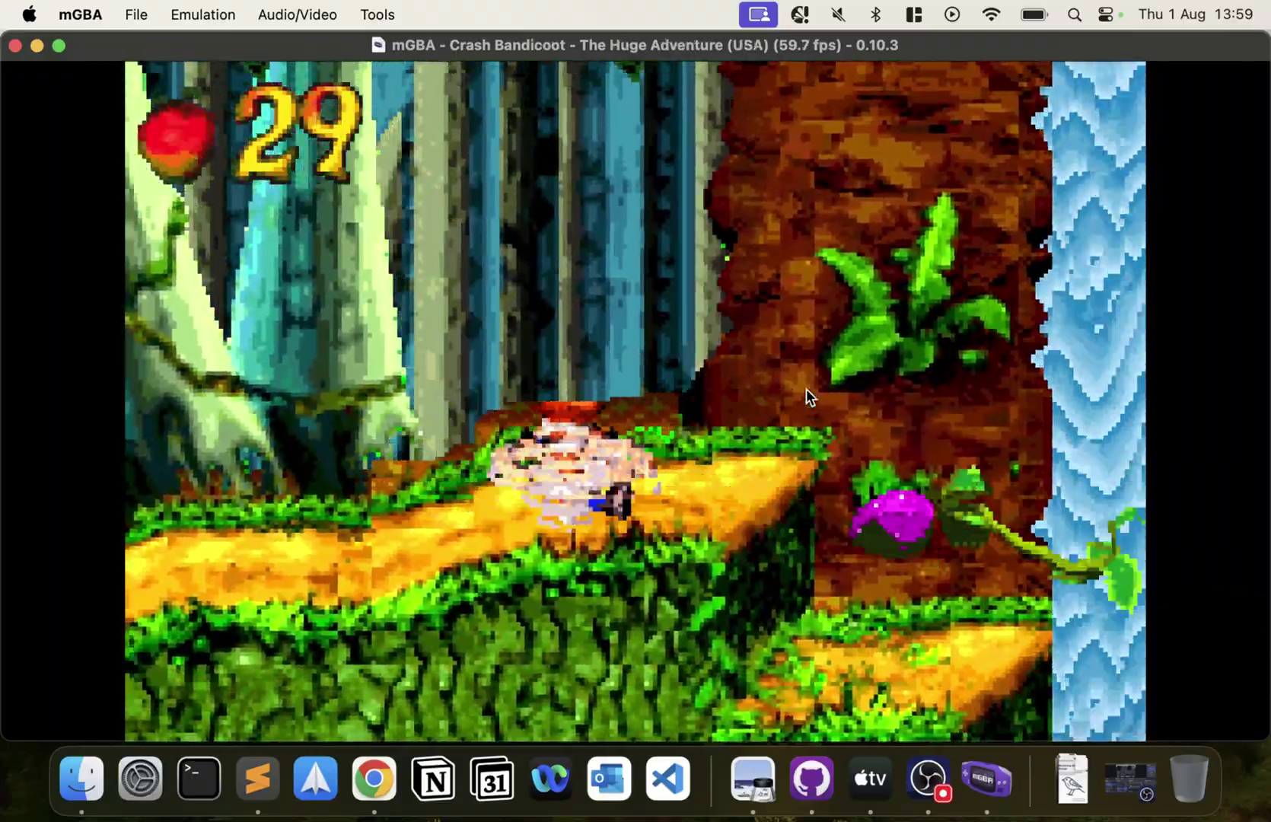
pyautogui.press('Right')
pyautogui.press('x')
pyautogui.press('z')
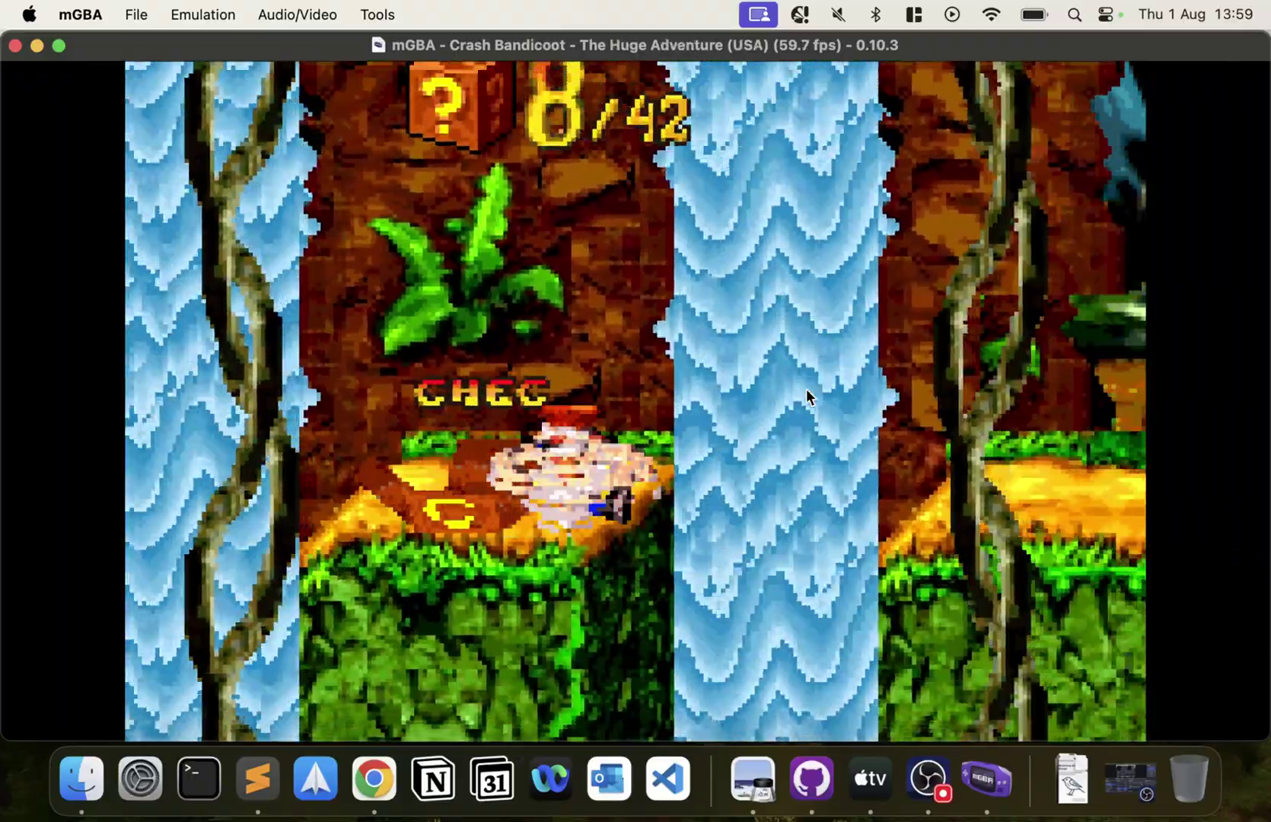
pyautogui.press('Right')
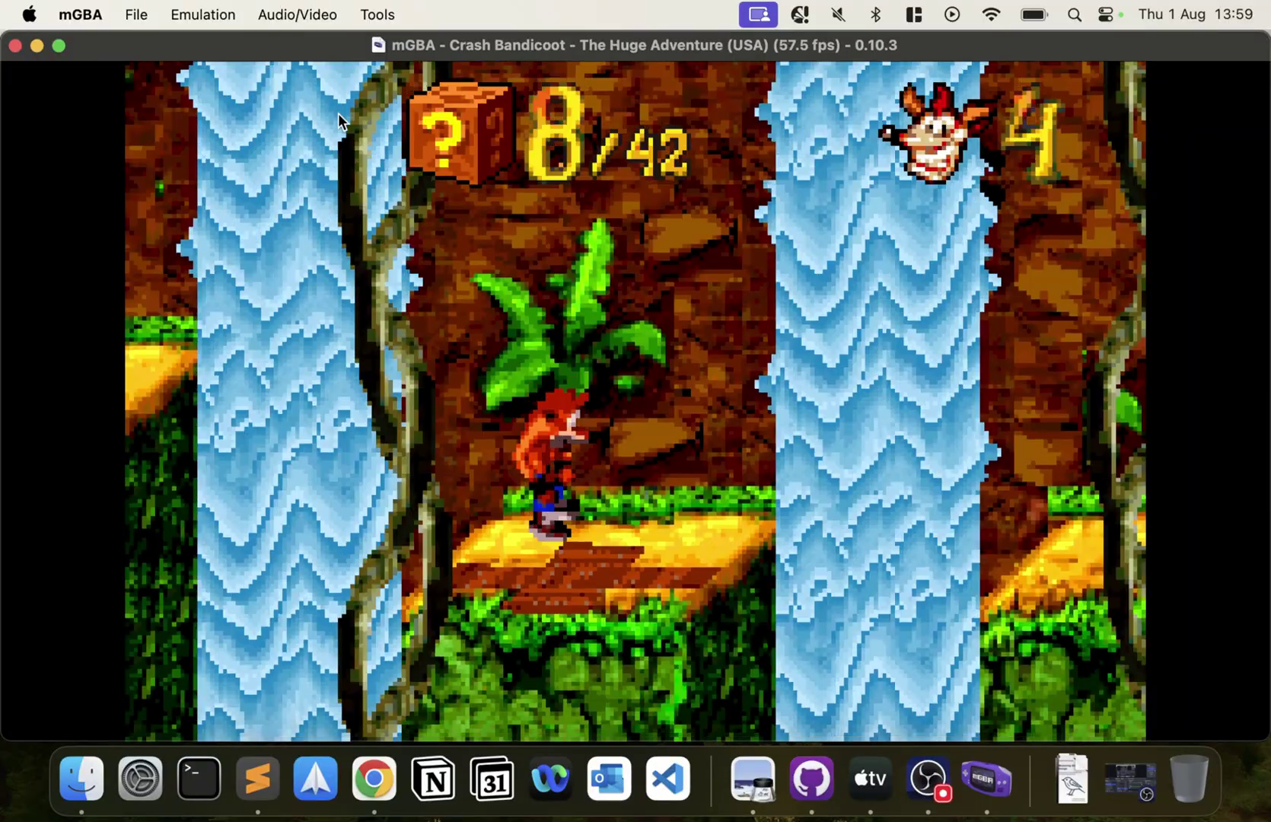
pyautogui.click(17, 46)
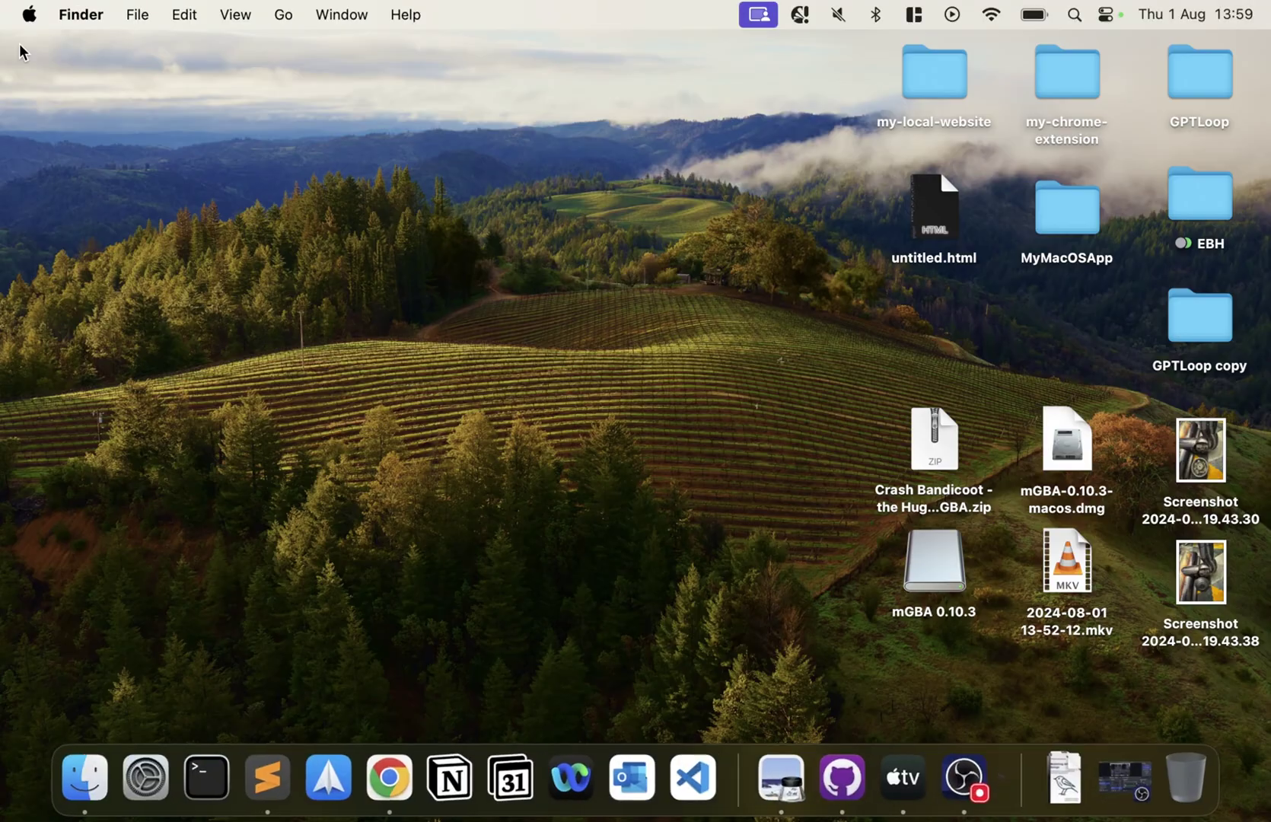